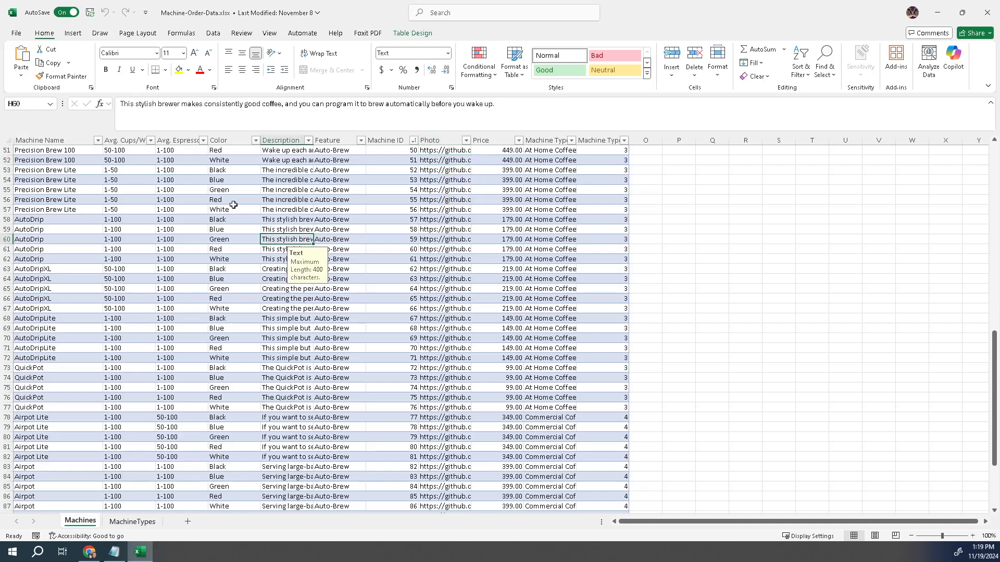
Look over the Machines table from its first row and check the workbook's Save a Copy location.
left_click(50, 181)
scroll(59, 206, "up", 17)
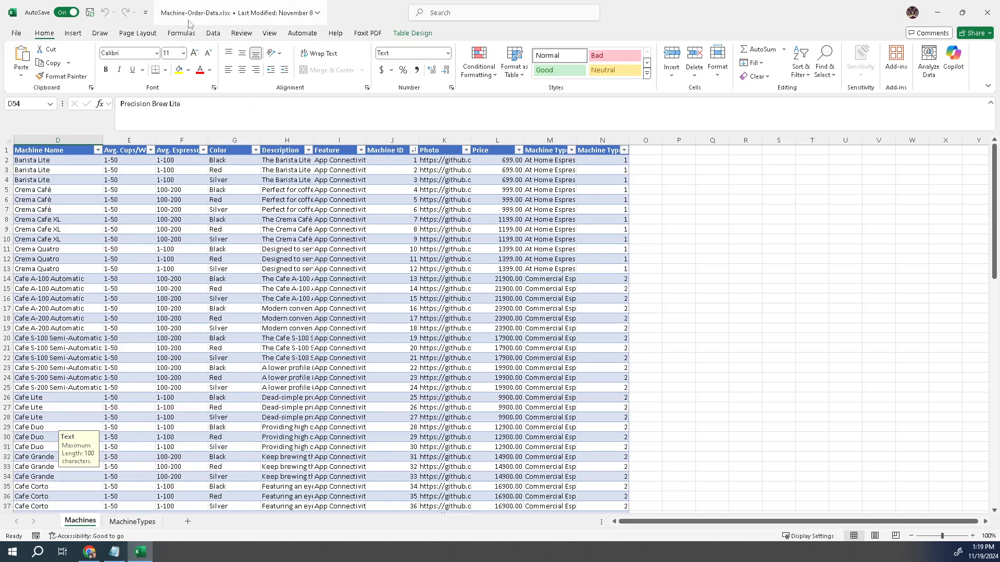
left_click(16, 35)
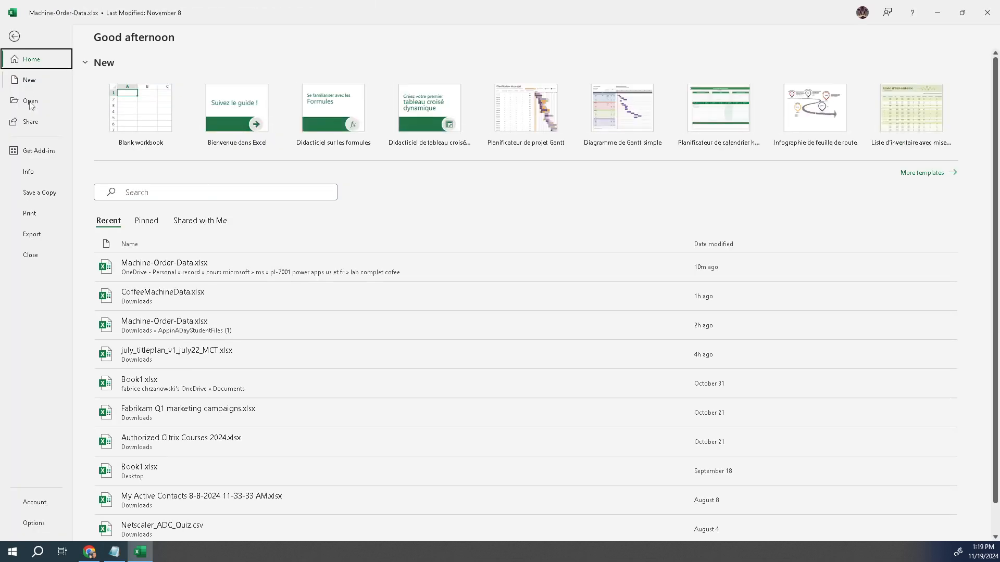
left_click(46, 203)
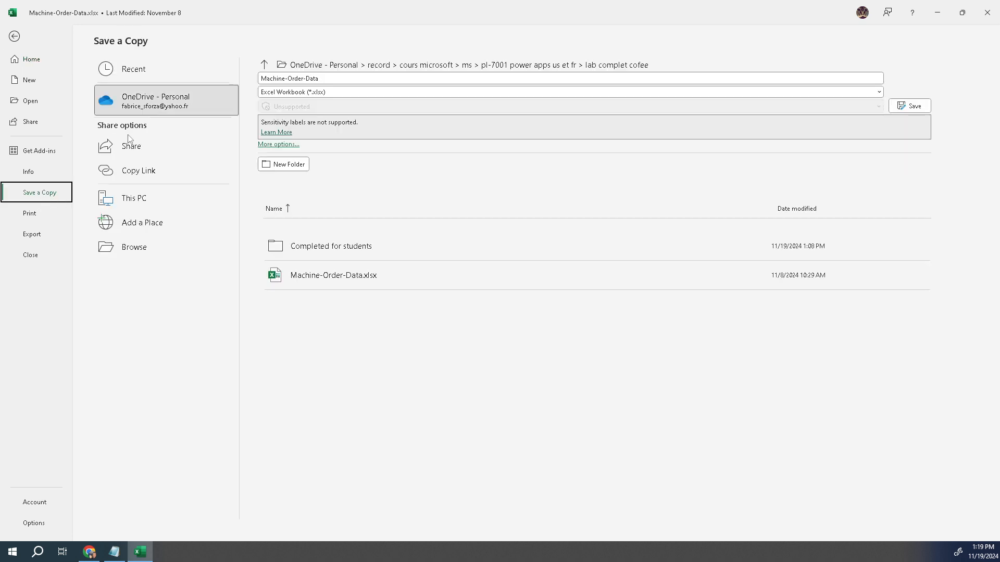
key("Escape")
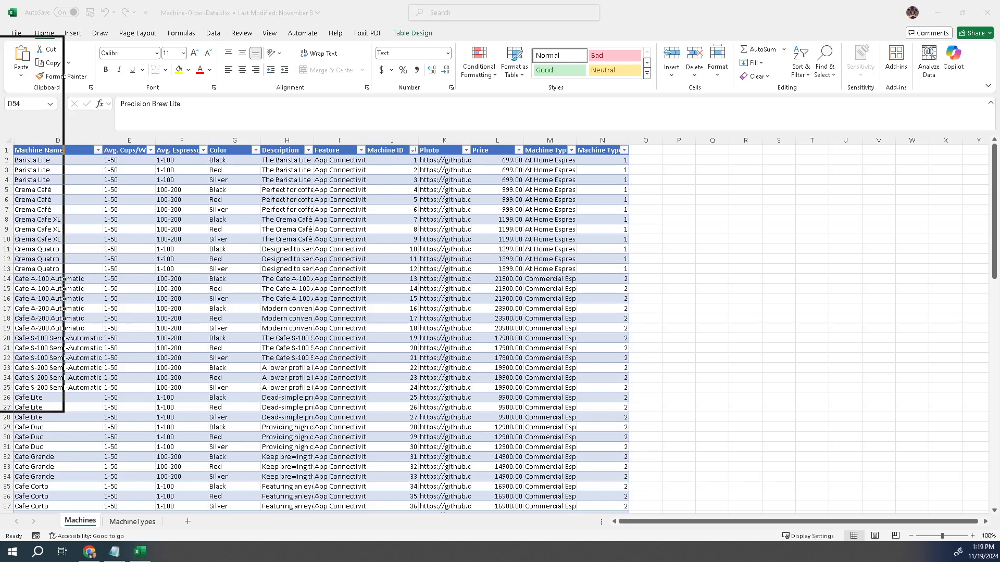
left_click_drag(0, 49, 336, 94)
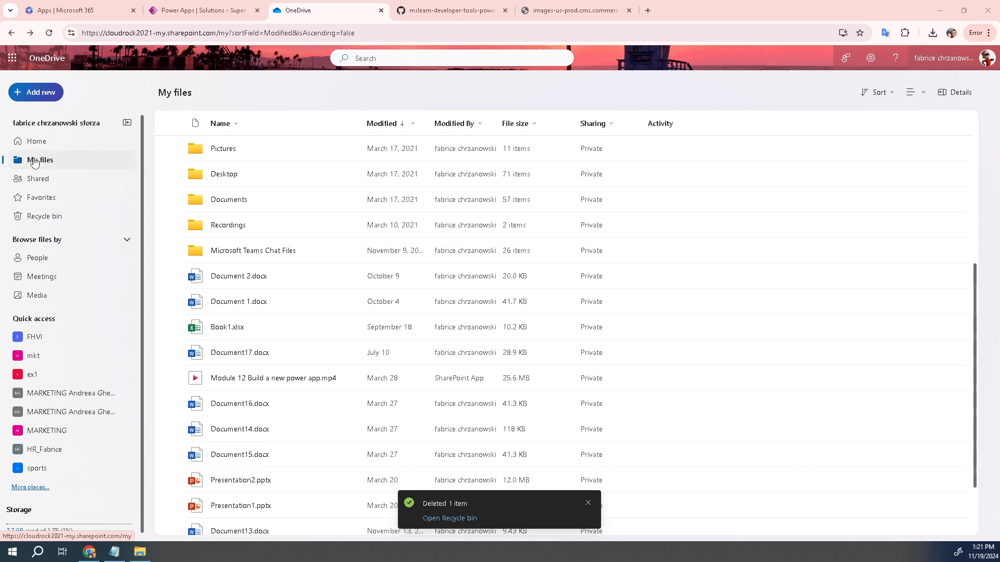
Upload Machine-Order-Data.xlsx from the "lab complet cofee" folder to My files in OneDrive.
left_click(42, 102)
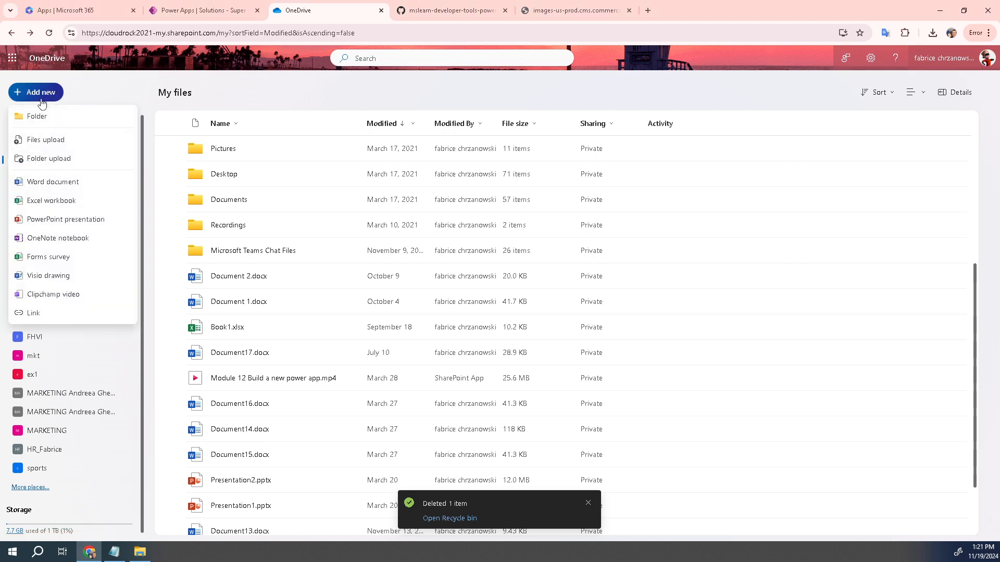
left_click(53, 143)
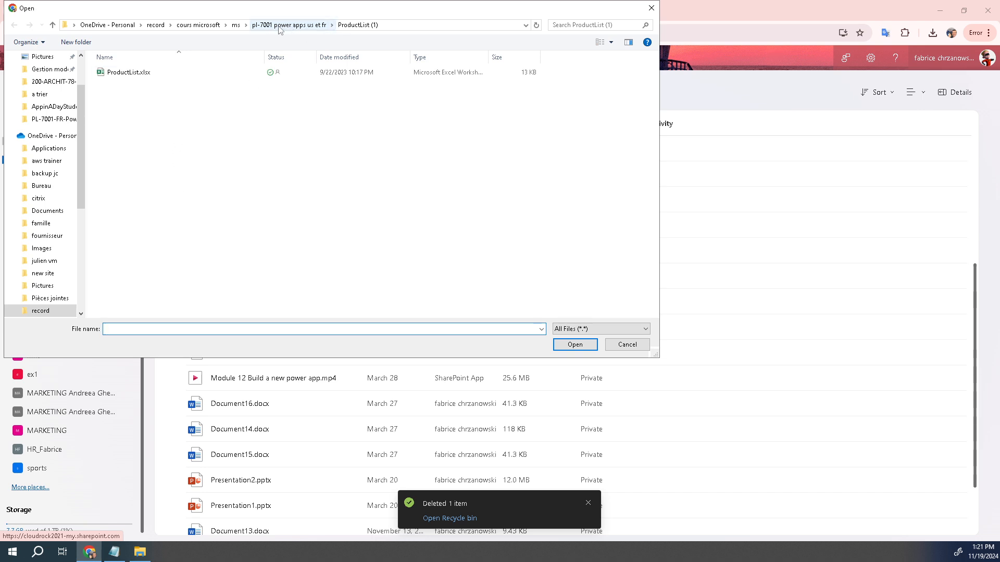
left_click(261, 25)
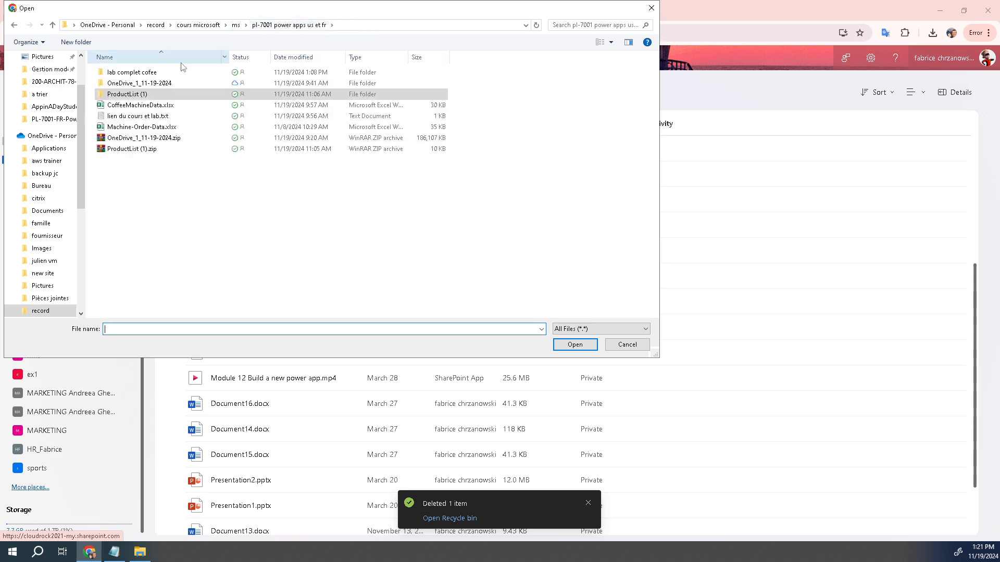
double_click(159, 72)
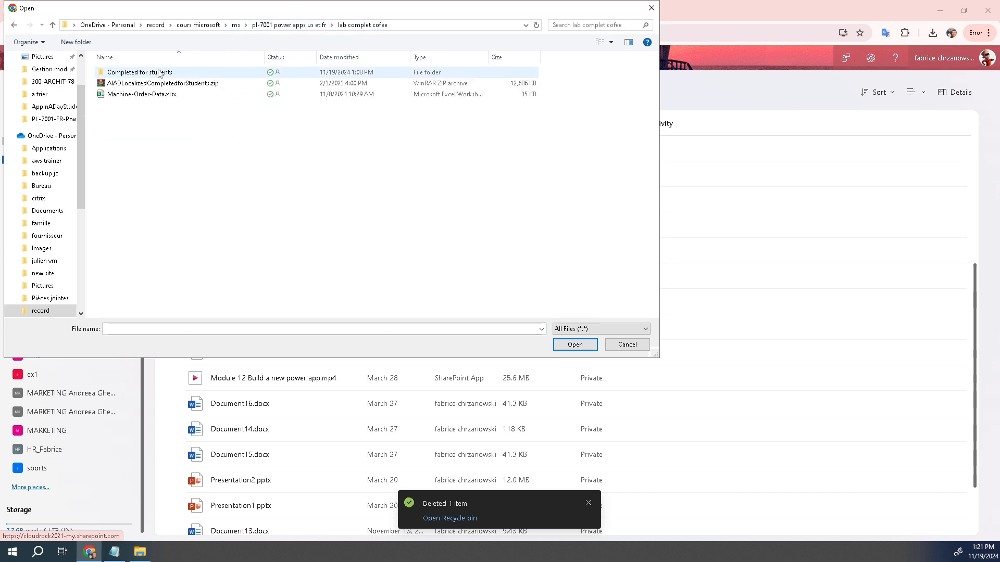
left_click(145, 94)
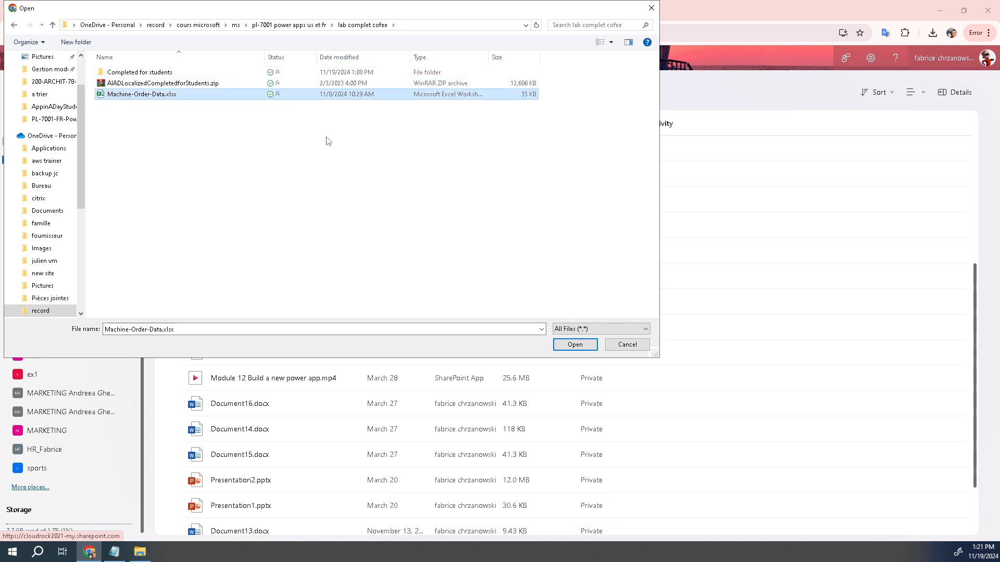
left_click(573, 344)
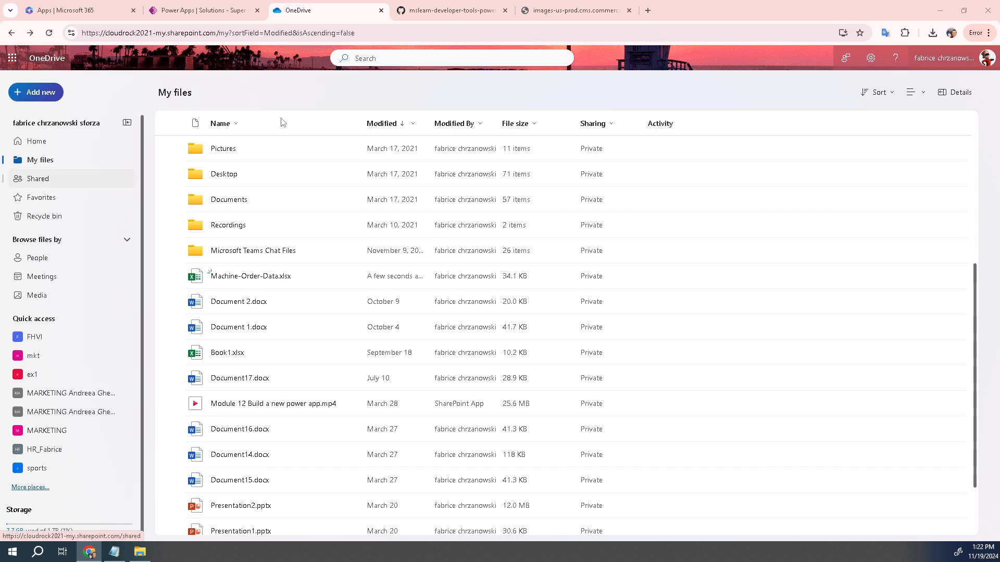
Switch to Power Apps and open the Super cofee solution from the solutions list.
left_click(203, 11)
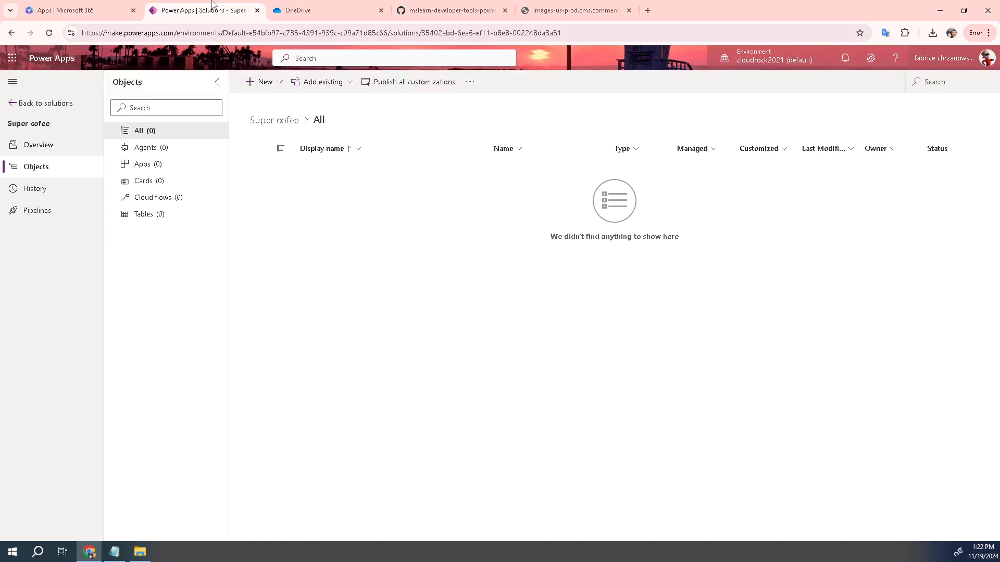
left_click(45, 104)
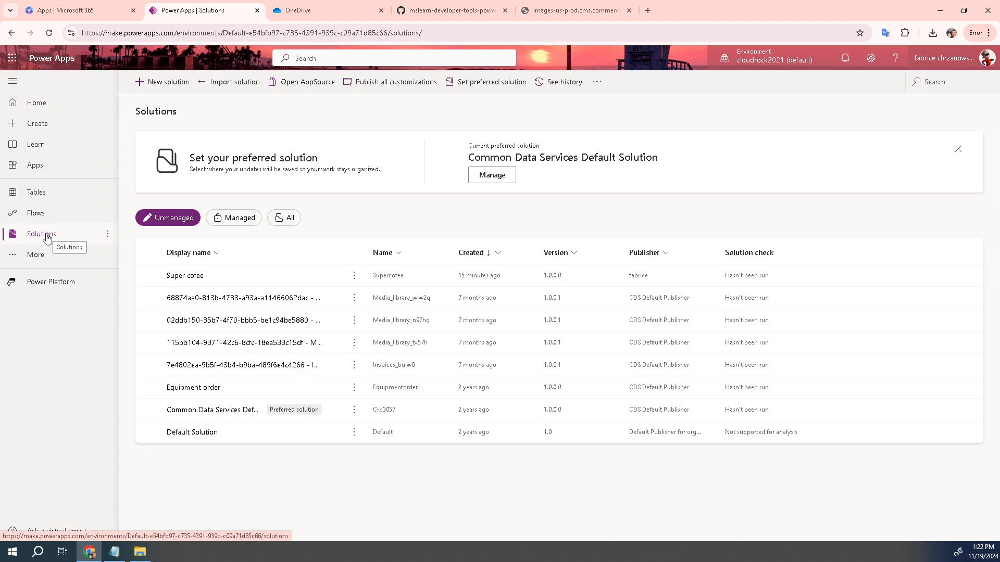
left_click(186, 276)
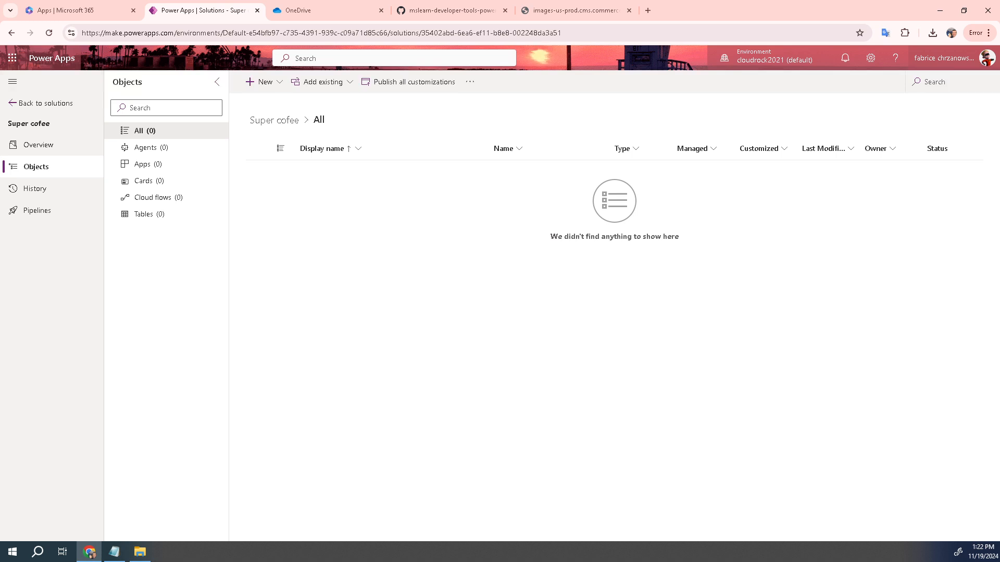
Create a blank canvas app named "Machine Ordering App" in Tablet format within the solution, and skip the welcome dialog.
left_click(280, 86)
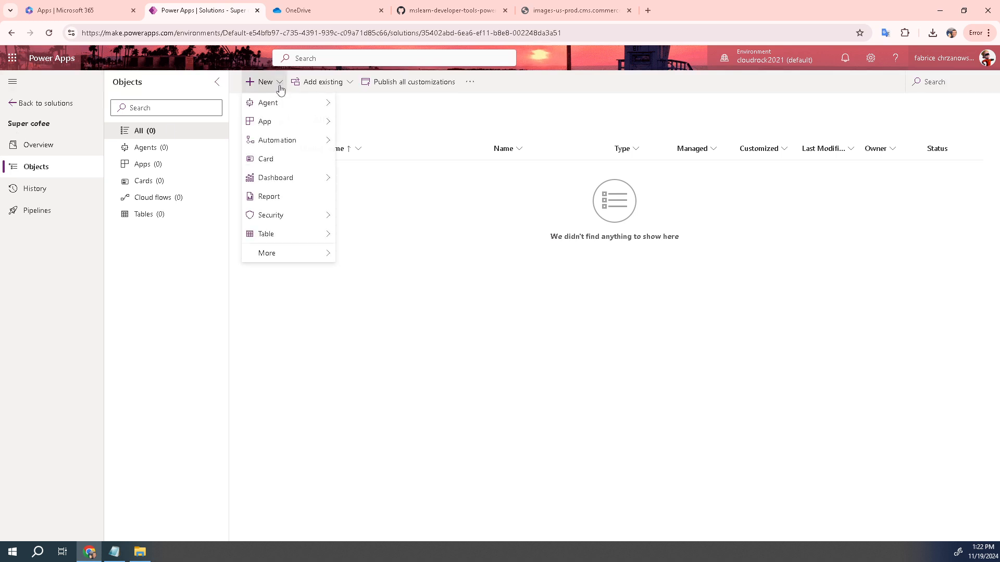
mouse_move(305, 122)
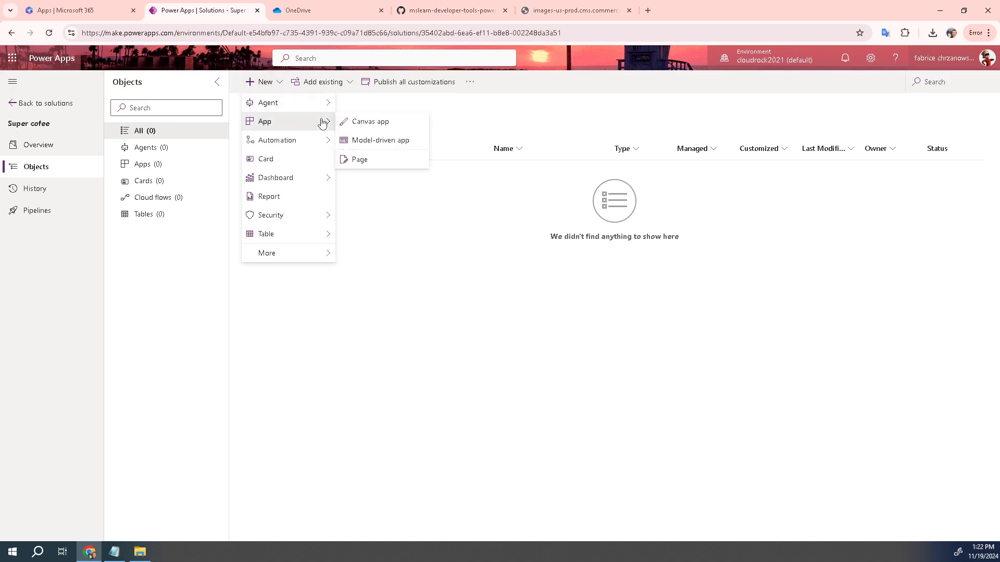
left_click(360, 127)
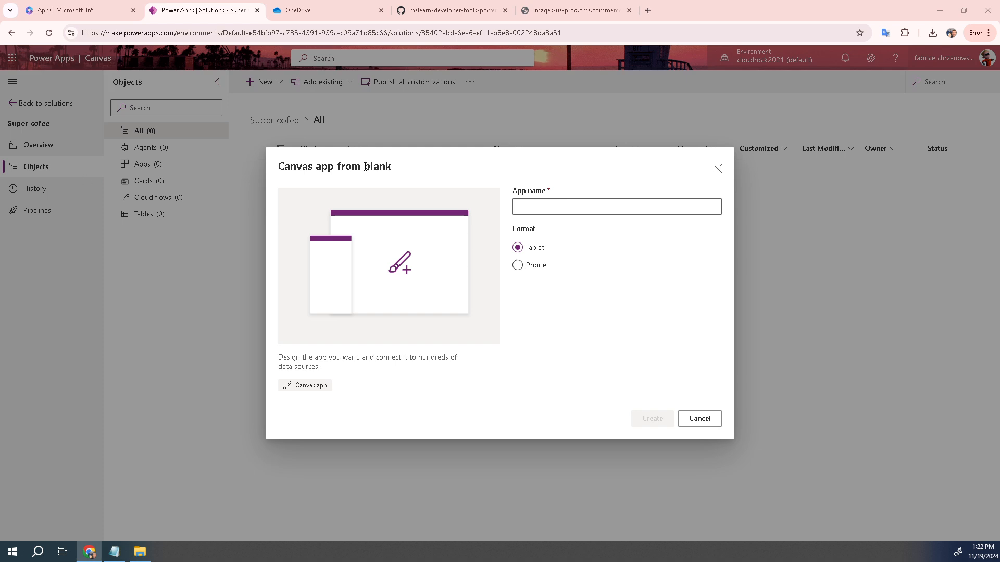
left_click(557, 209)
type("Machine Ordering App")
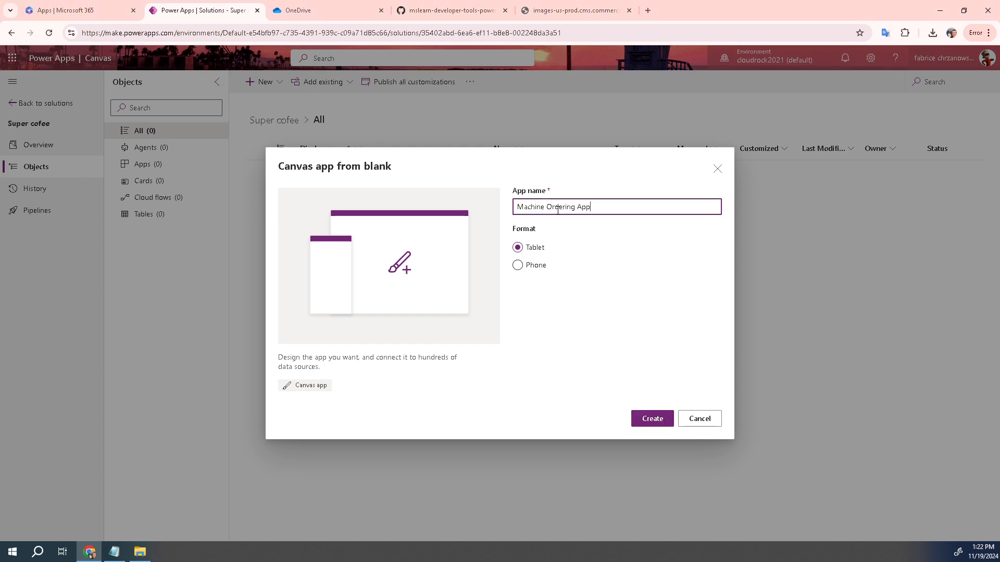
left_click(519, 266)
left_click(519, 249)
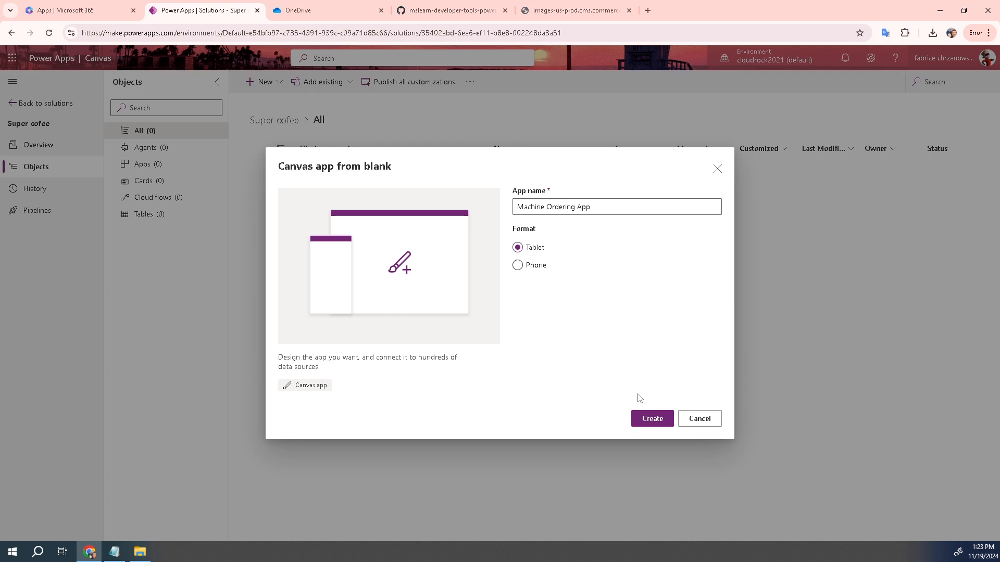
left_click(656, 423)
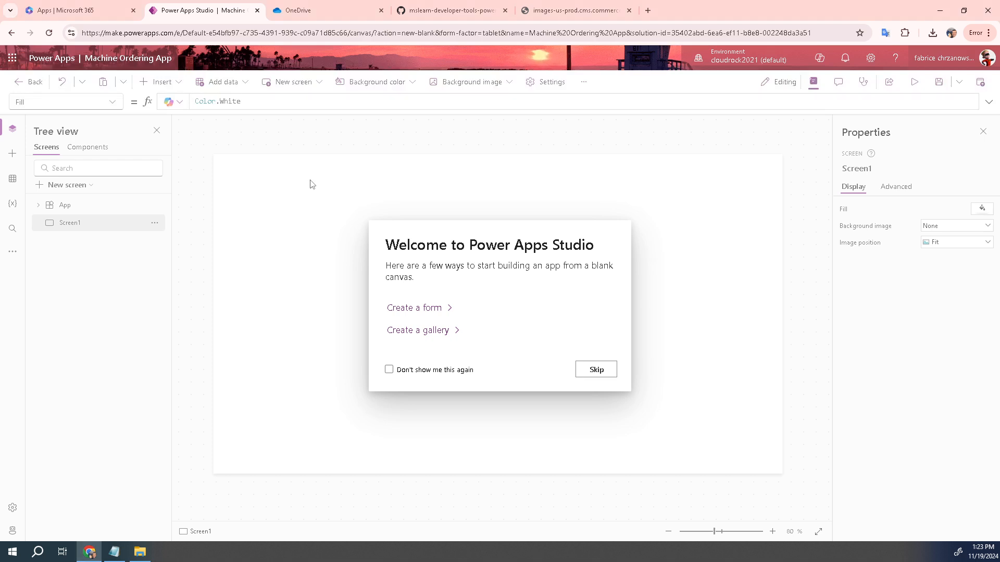
left_click(599, 369)
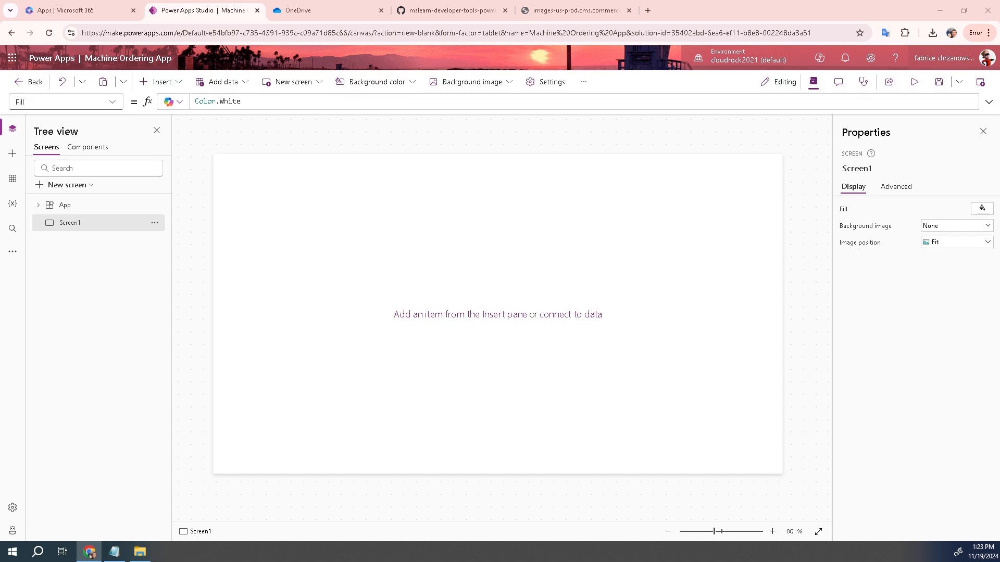
Rename Screen1 to "Main Screen".
double_click(73, 224)
type("Main Screen")
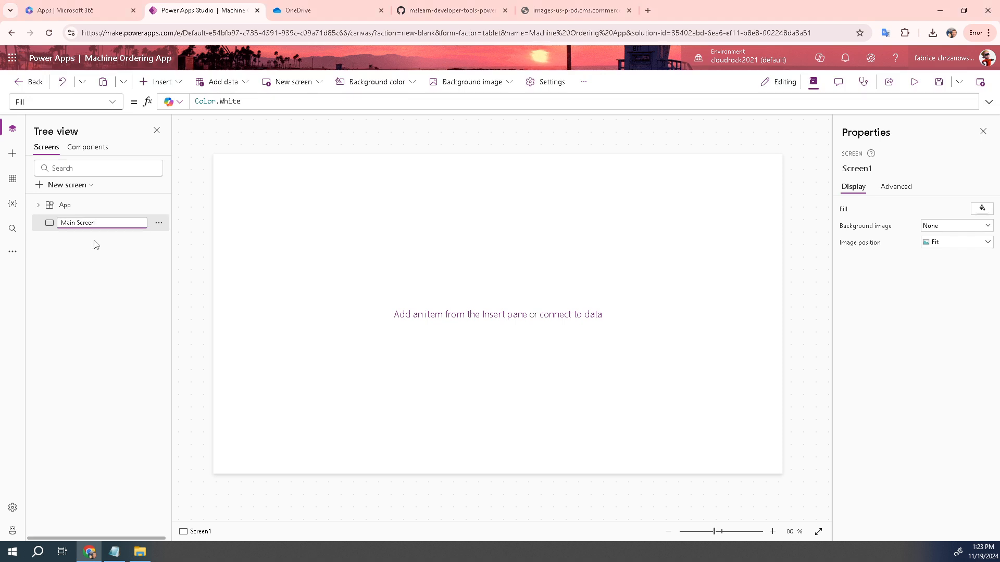
key("Return")
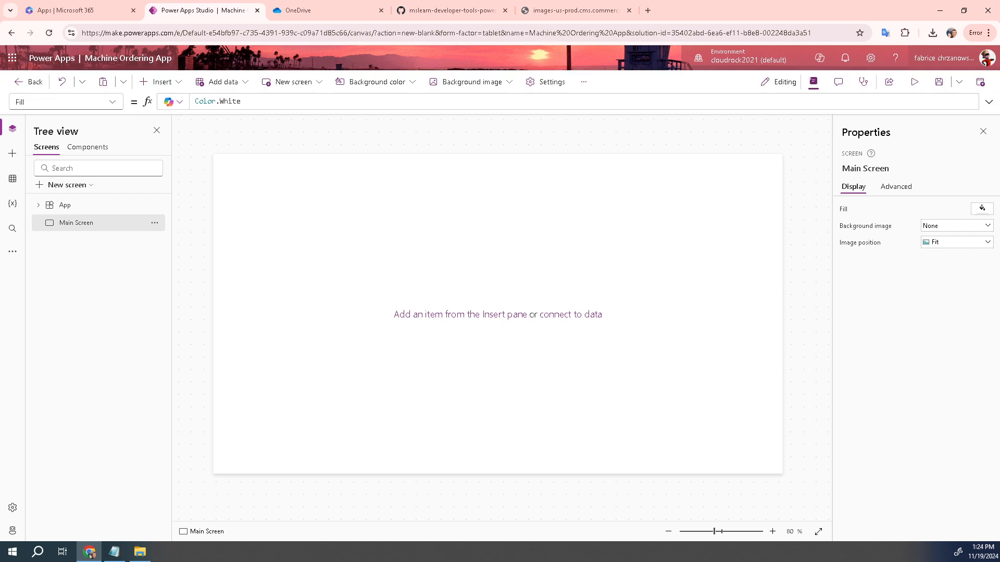
double_click(78, 223)
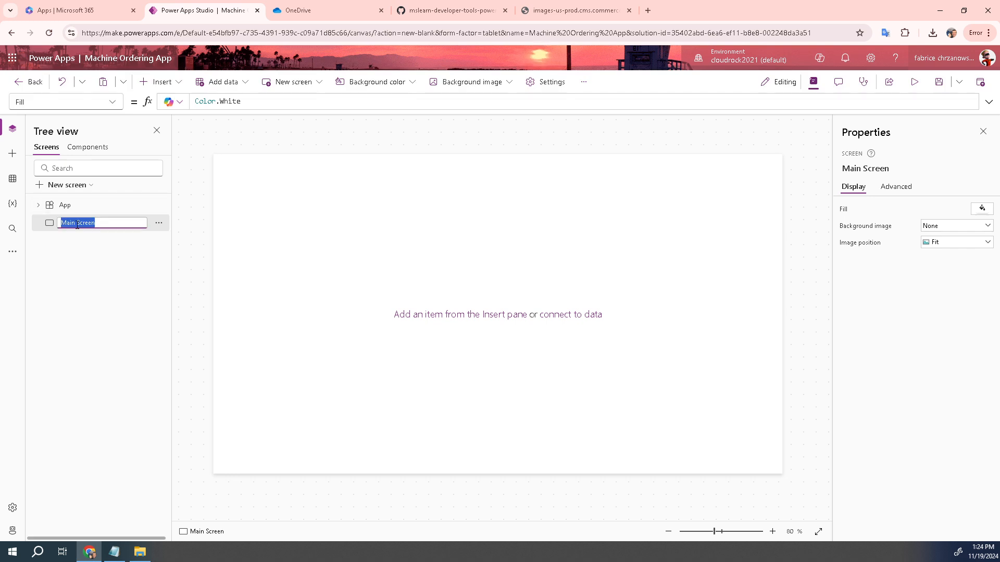
left_click(88, 255)
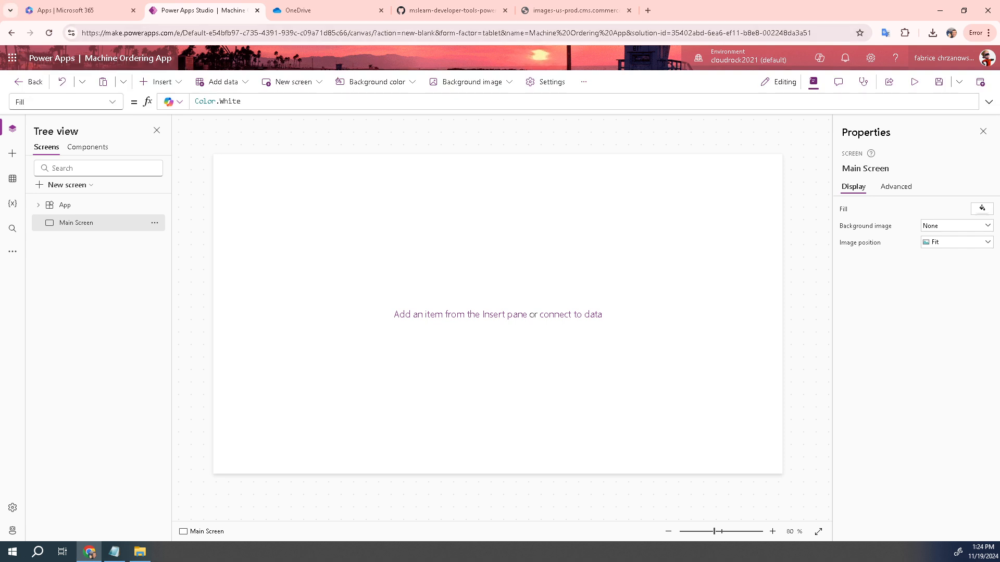
Find the classic Text label control and insert it on the Main Screen.
left_click(16, 156)
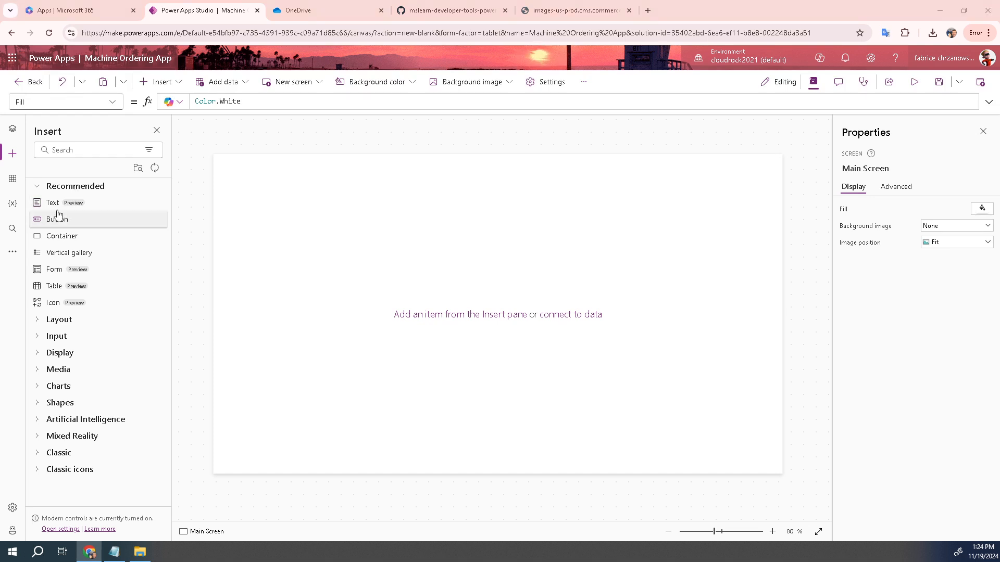
left_click(69, 150)
type("Text label")
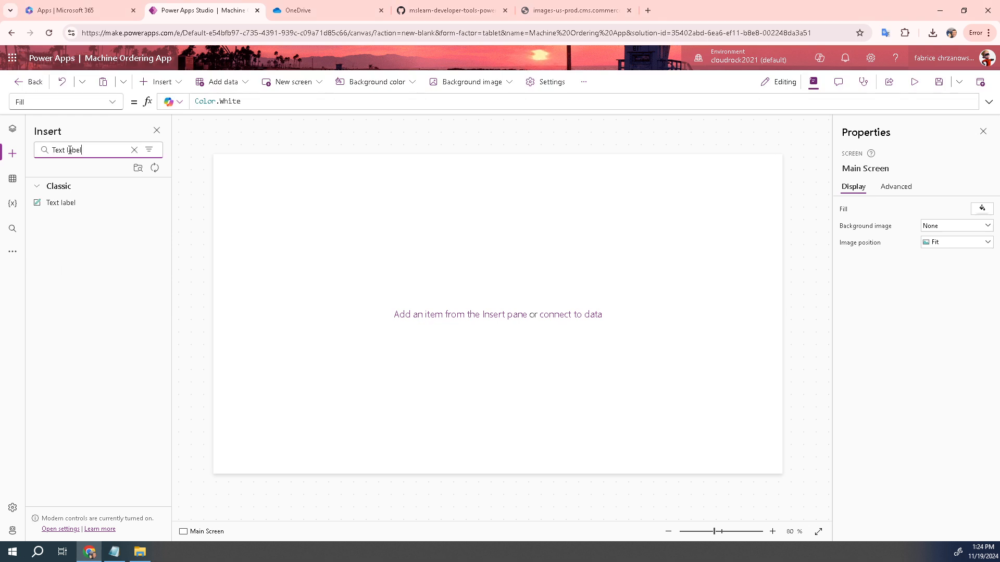
left_click(59, 208)
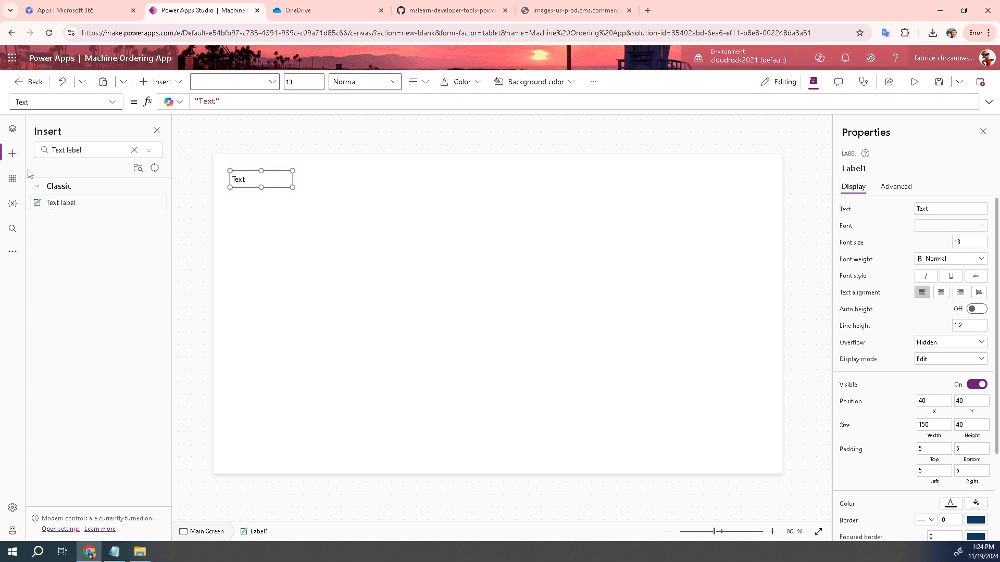
Rename the new label to "lblHeader" in the tree view.
left_click(16, 132)
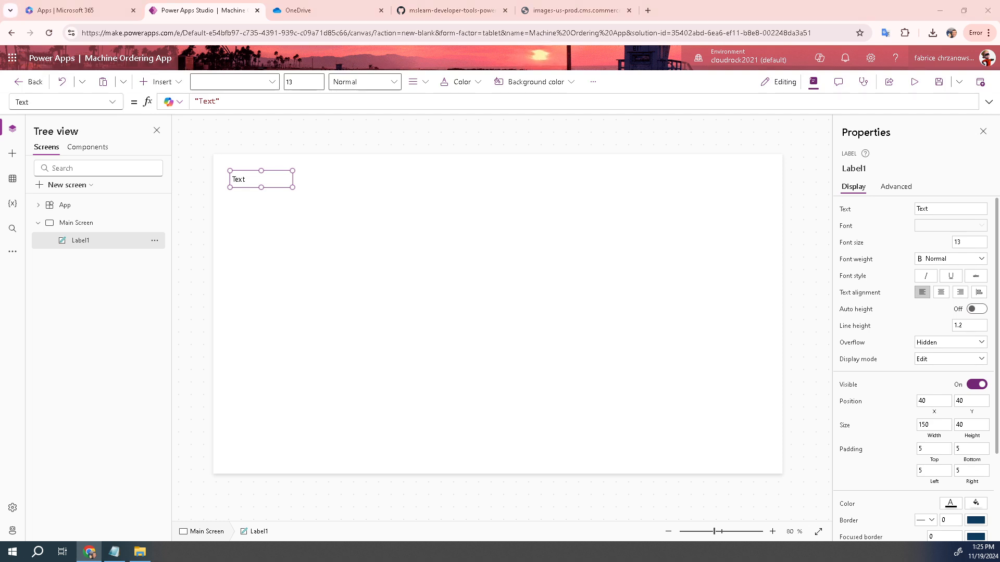
double_click(80, 245)
type("lblHeader")
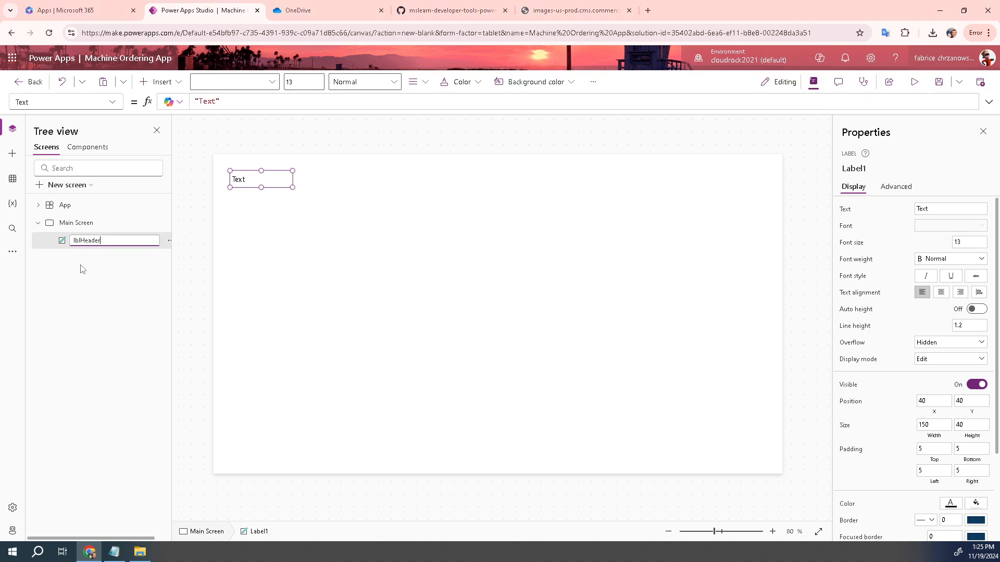
key("Return")
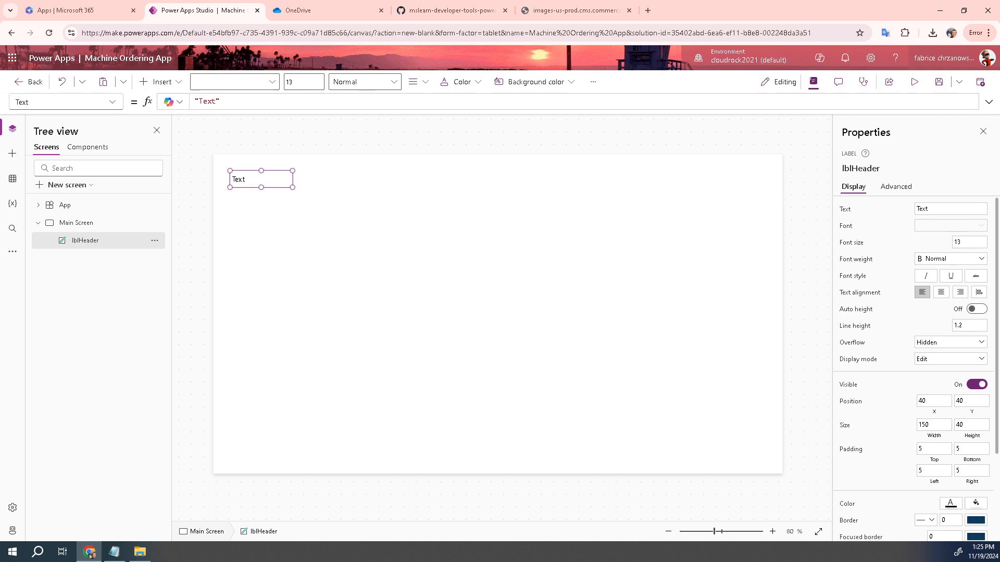
Set the Text property of lblHeader to "Machine Ordering".
left_click(251, 180)
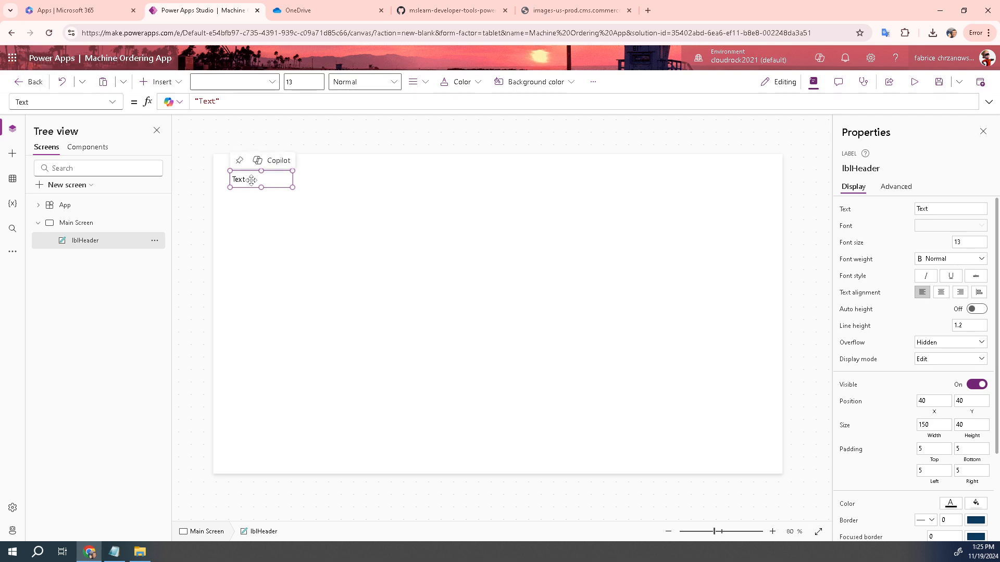
left_click(115, 102)
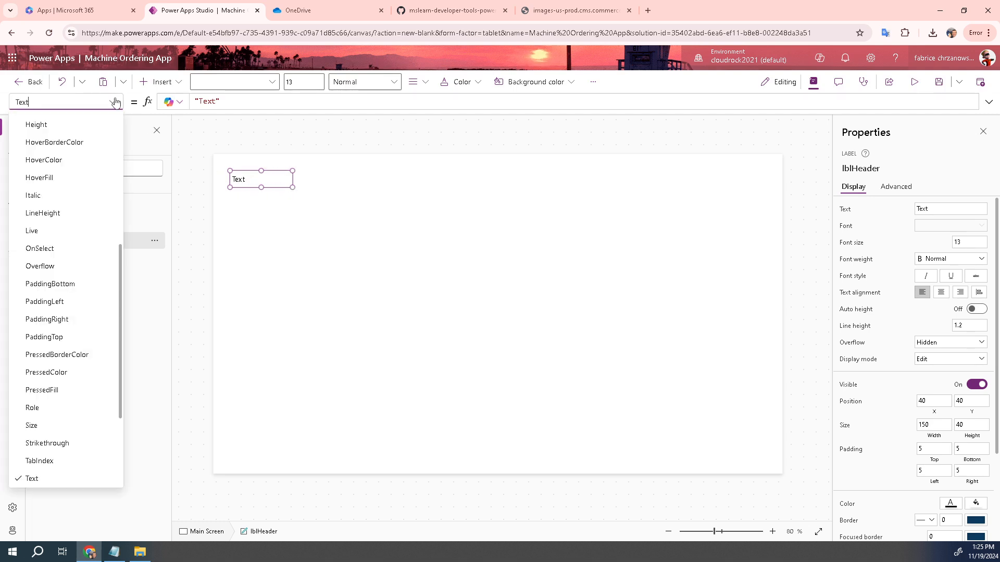
left_click(46, 480)
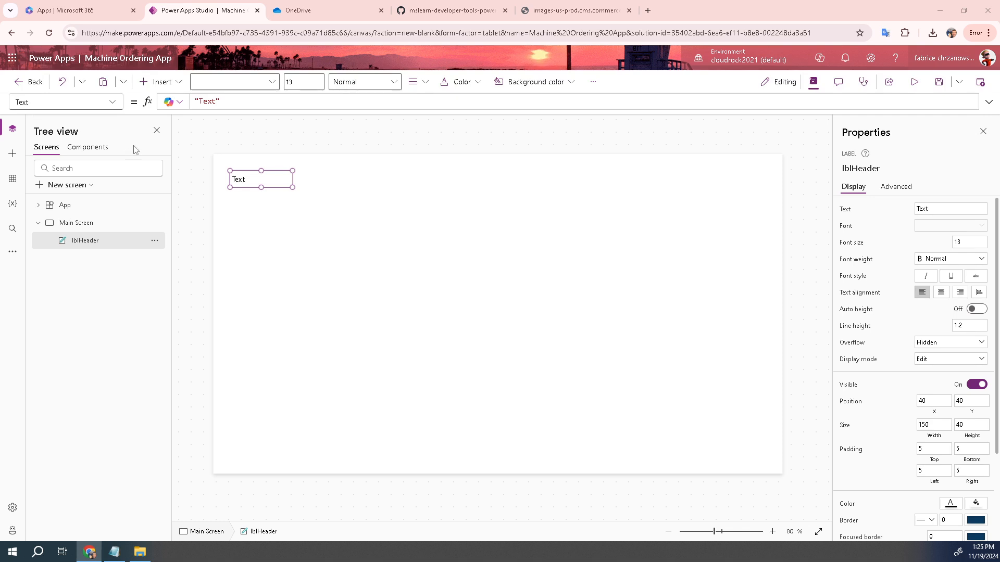
double_click(209, 101)
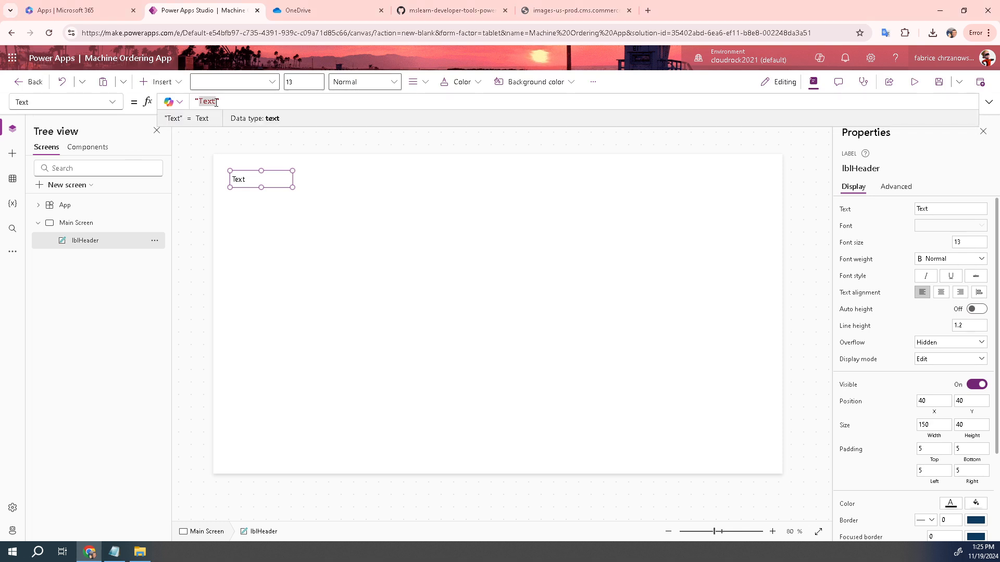
type("Machine Ordering")
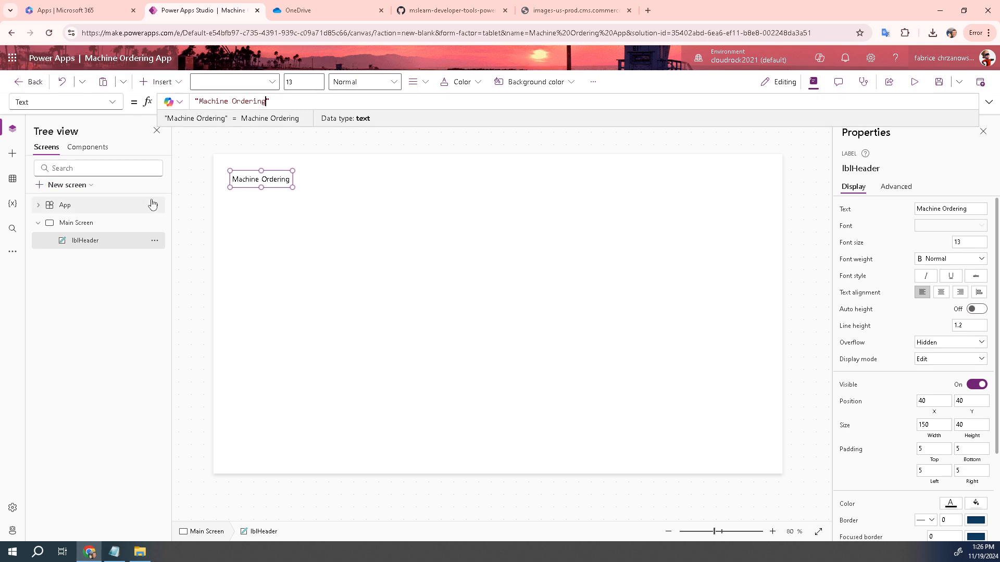
Set the Width of lblHeader to 1366 and move the label to the upper edge of Main Screen, at about X 0, Y 4.
left_click(114, 105)
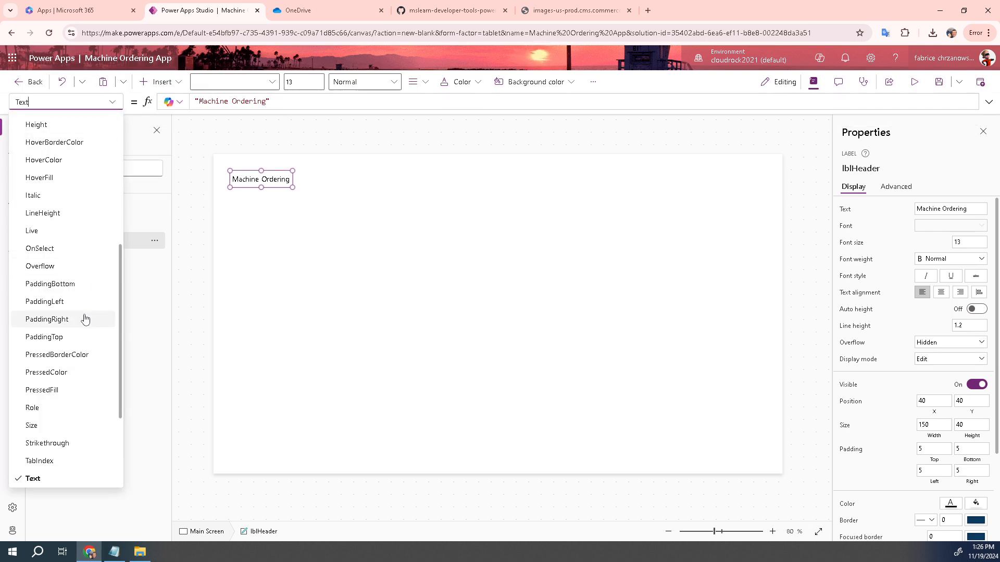
scroll(64, 384, "down", 3)
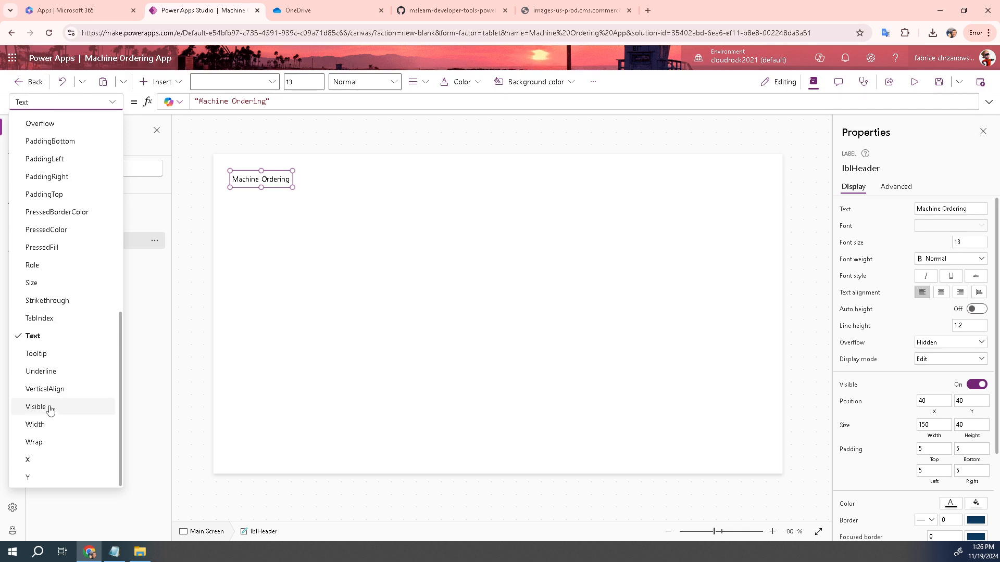
left_click(36, 424)
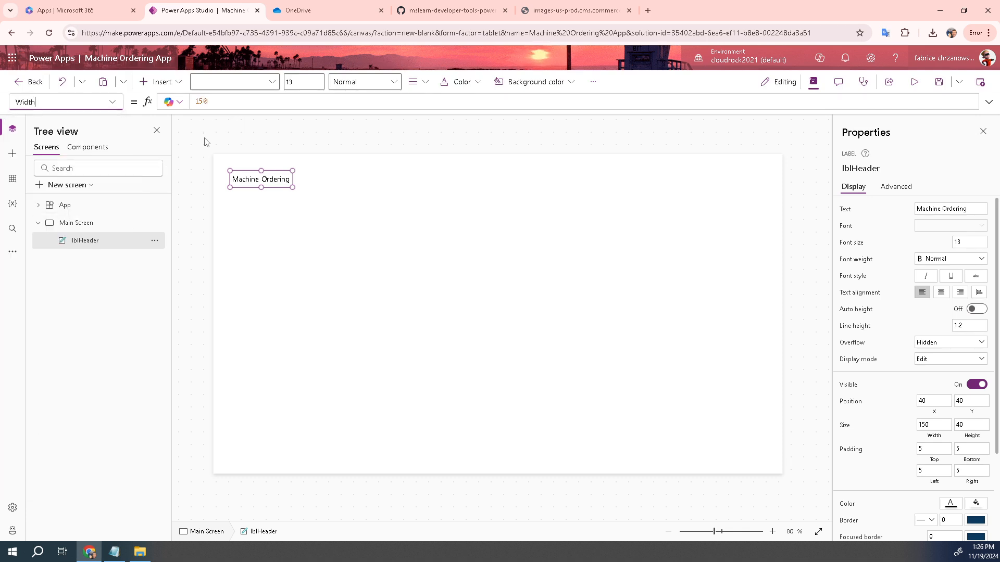
left_click(223, 102)
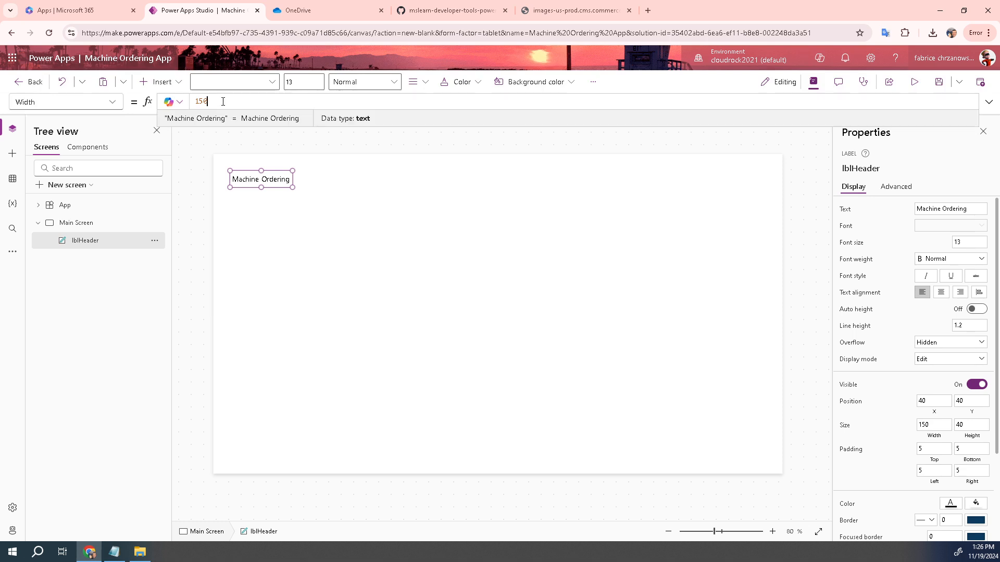
key("BackSpace")
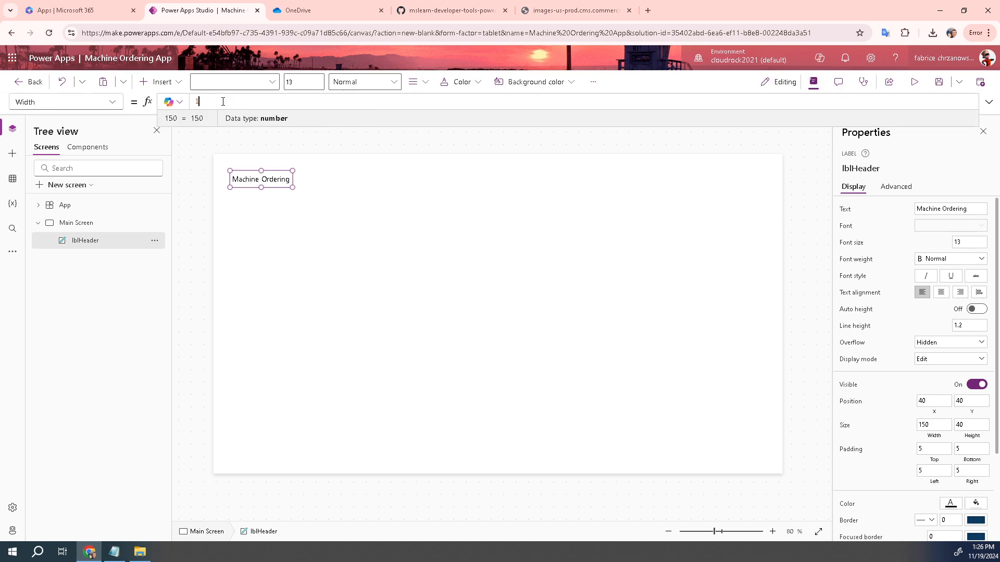
type("1366")
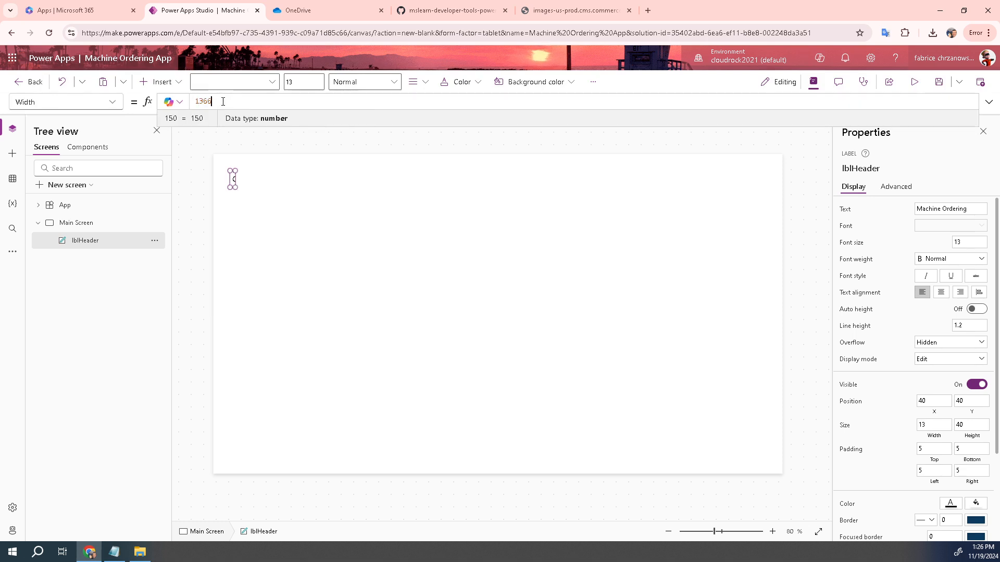
key("Return")
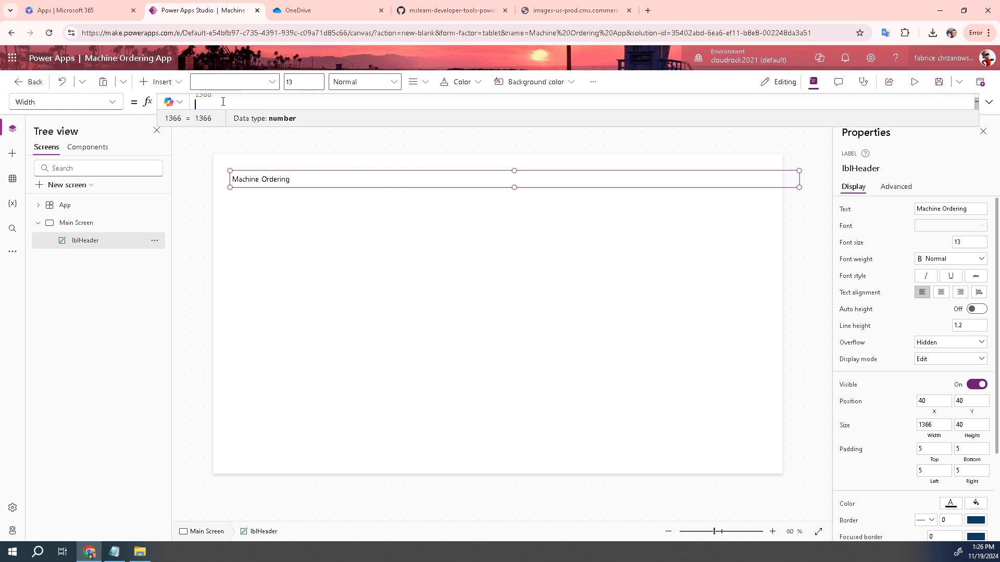
left_click_drag(279, 179, 268, 163)
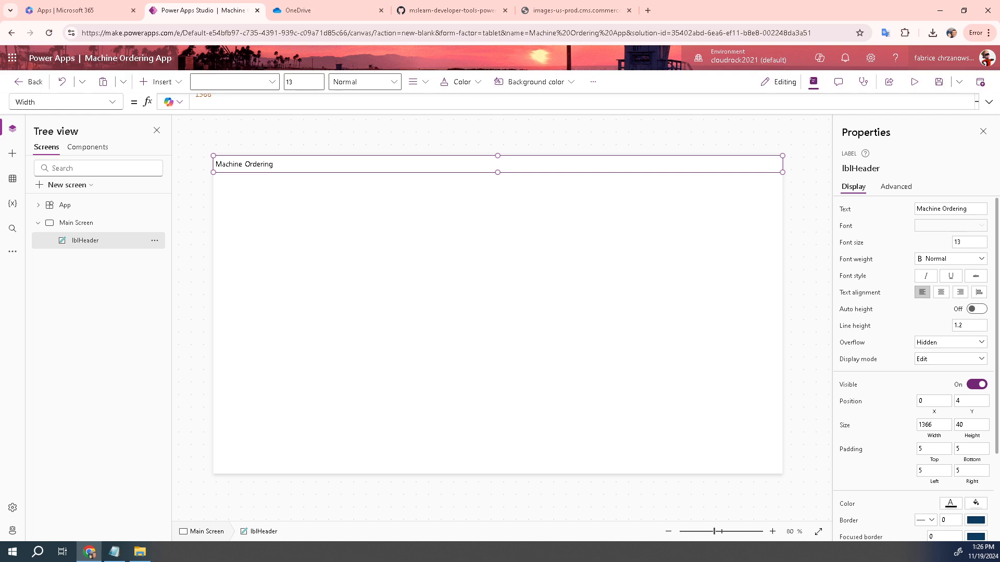
Replace the Color property formula of lblHeader with Color.White.
left_click(114, 108)
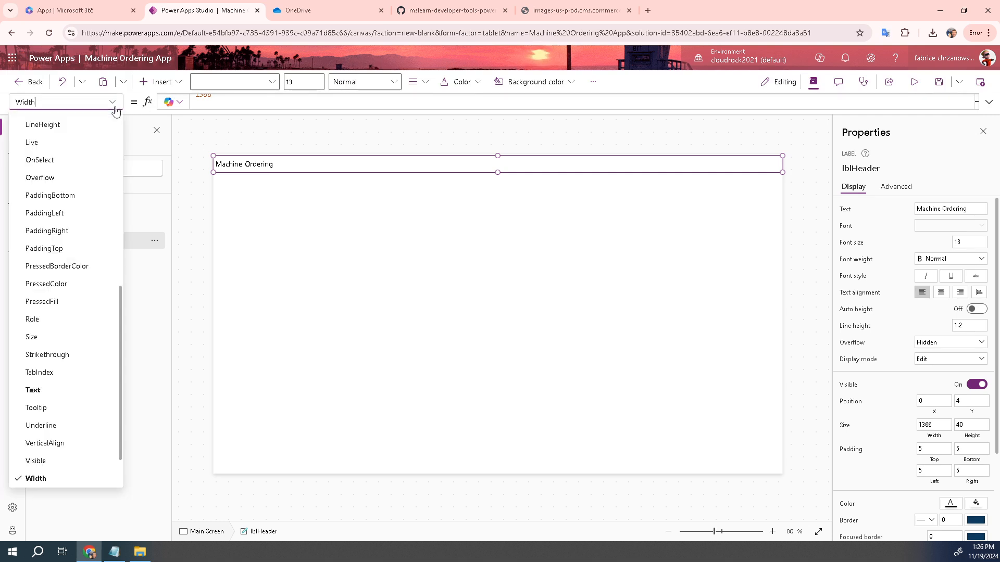
scroll(95, 159, "up", 3)
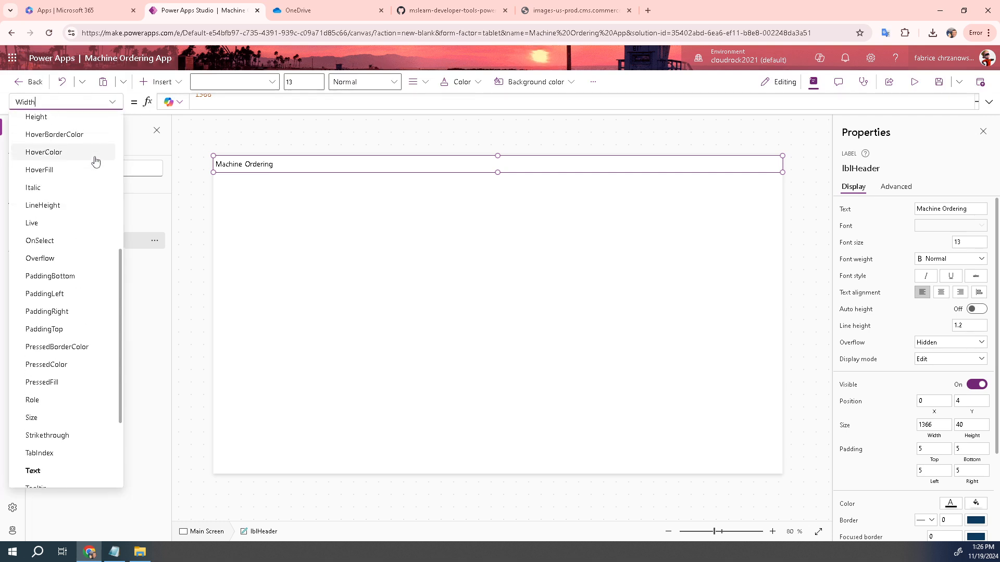
scroll(95, 160, "up", 5)
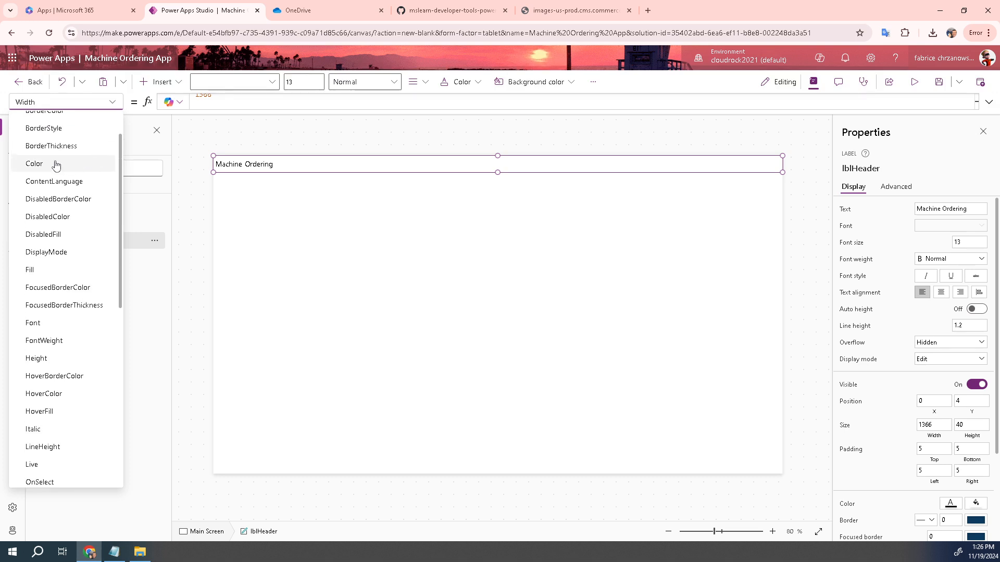
left_click(36, 164)
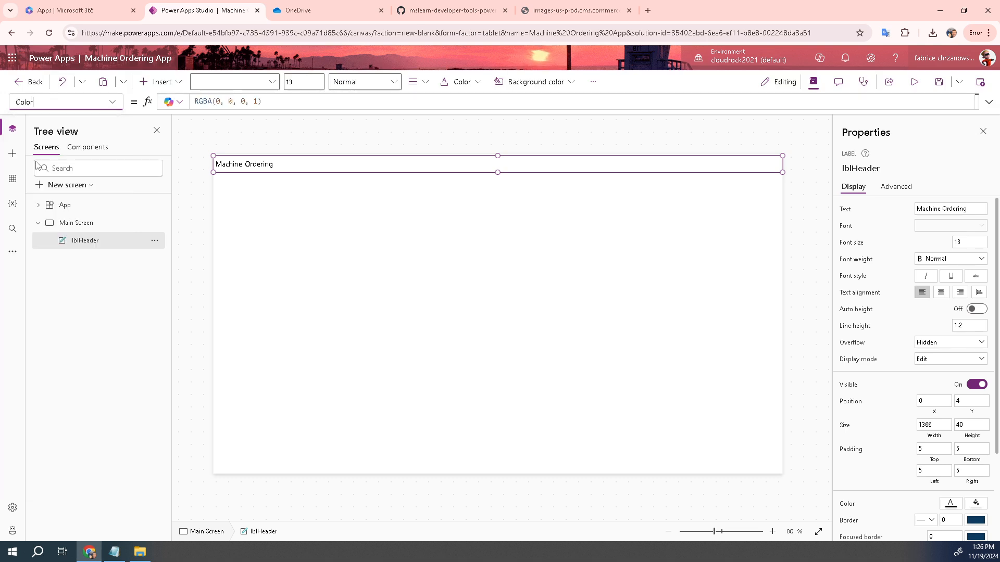
left_click(273, 100)
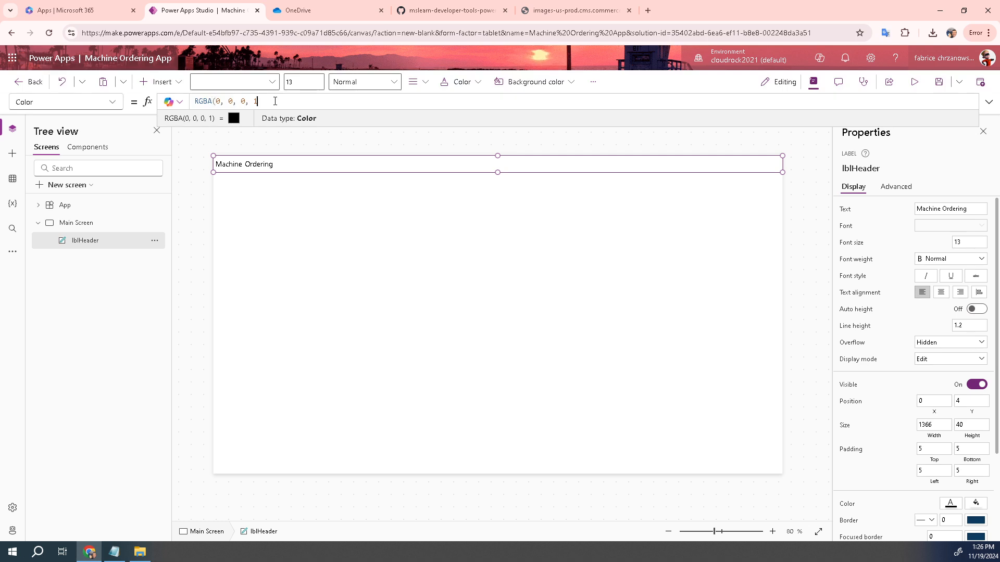
key("BackSpace")
key("BackSpace")
key("BackSpace")
key("BackSpace")
key("BackSpace")
key("BackSpace")
key("BackSpace")
key("BackSpace")
key("BackSpace")
key("BackSpace")
key("BackSpace")
key("BackSpace")
key("BackSpace")
key("BackSpace")
key("BackSpace")
type("Color")
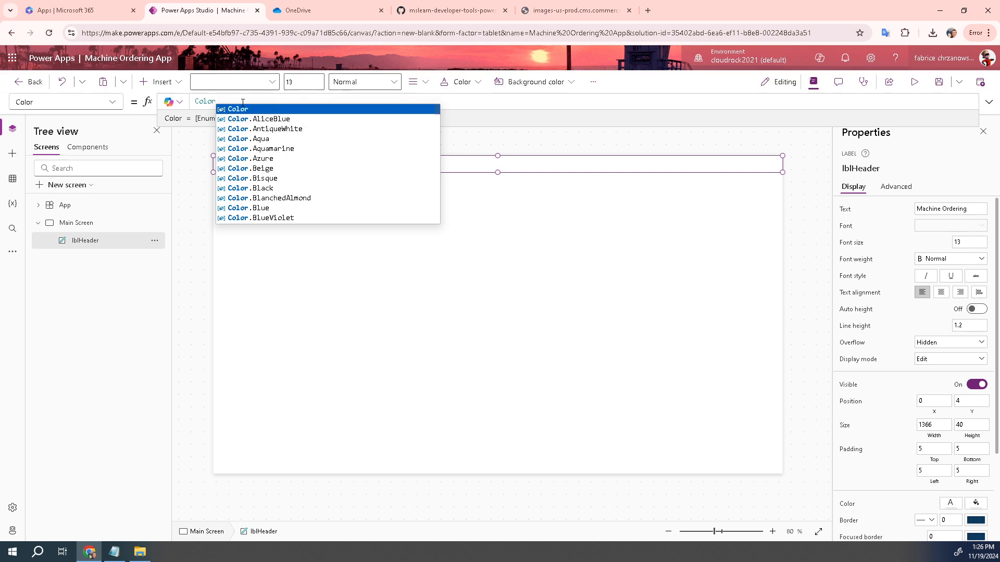
type(".W")
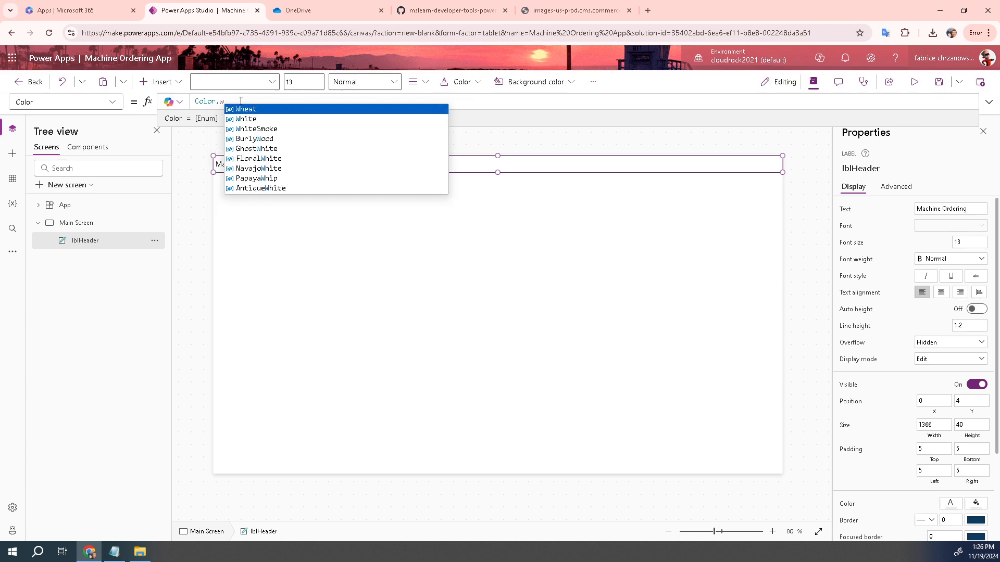
left_click(246, 120)
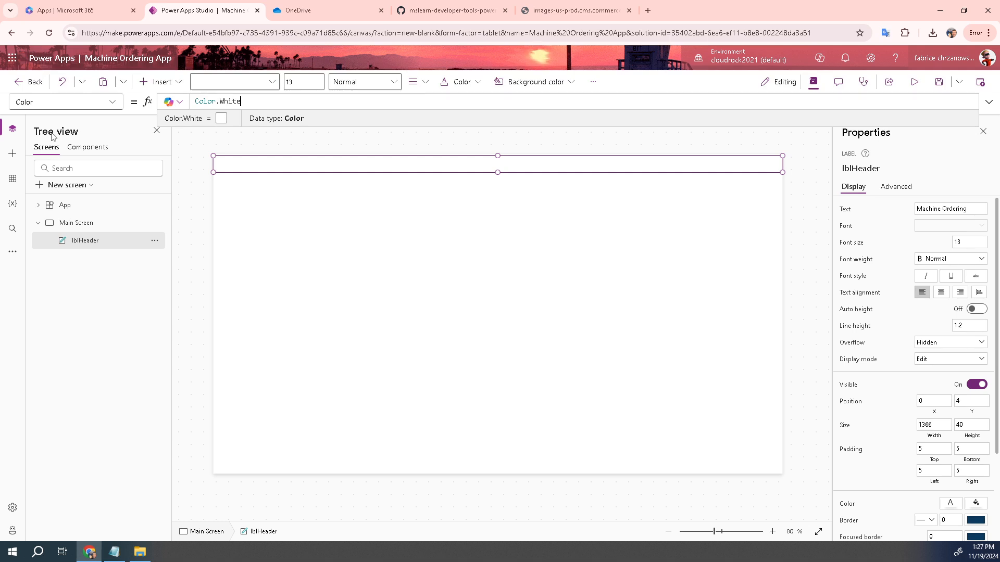
Replace the Fill property formula of lblHeader with Color.Black.
left_click(112, 103)
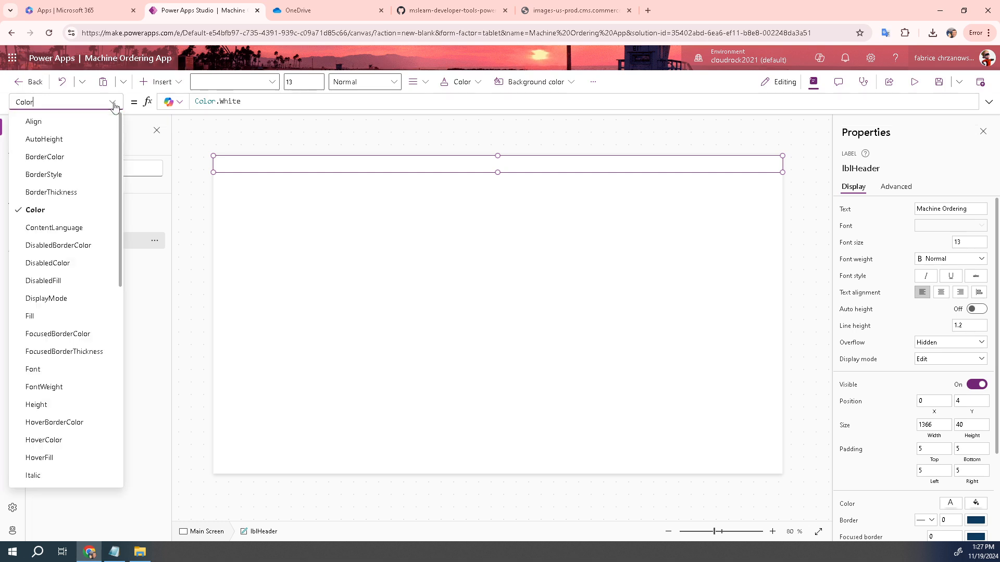
left_click(112, 104)
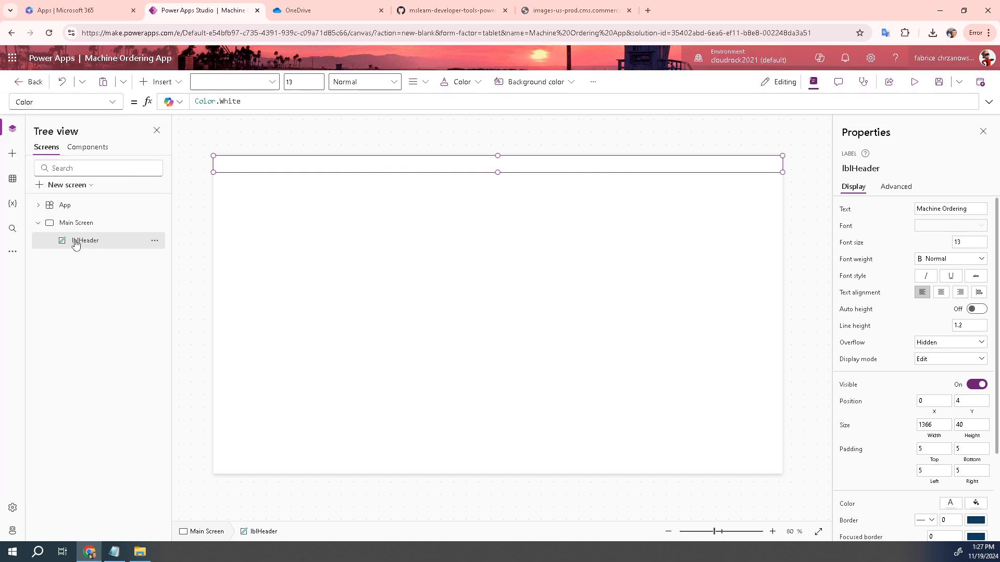
left_click(112, 103)
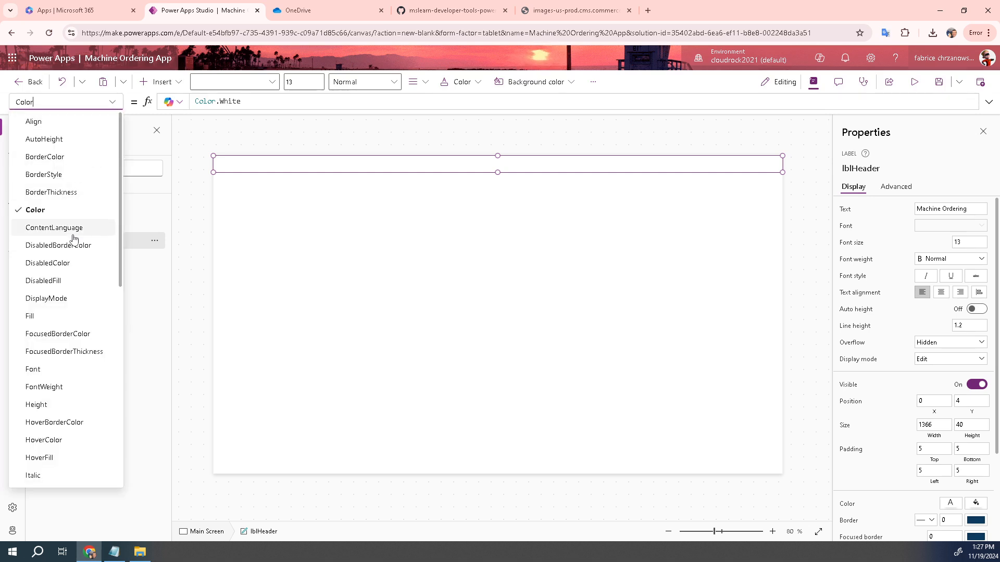
left_click(58, 317)
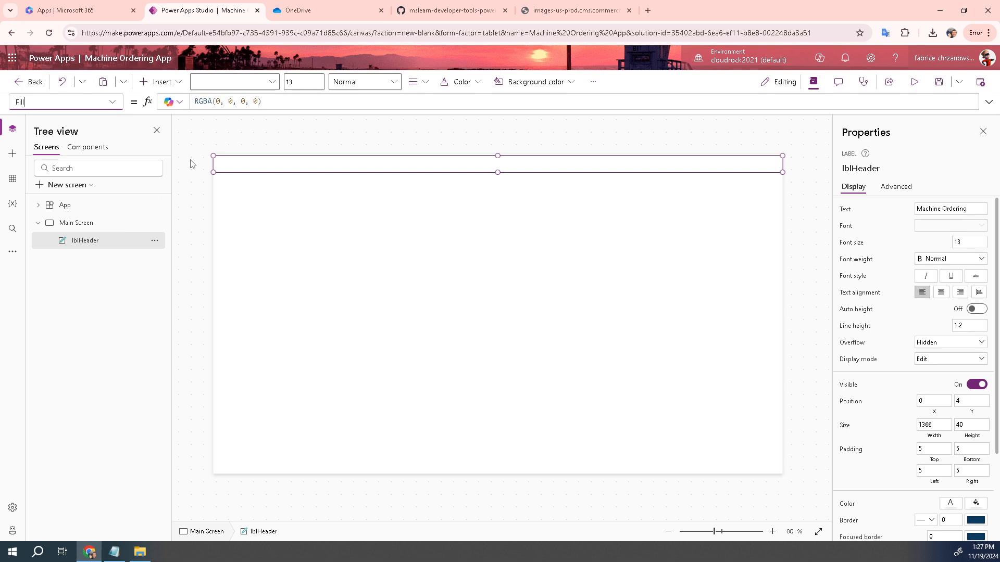
left_click(277, 103)
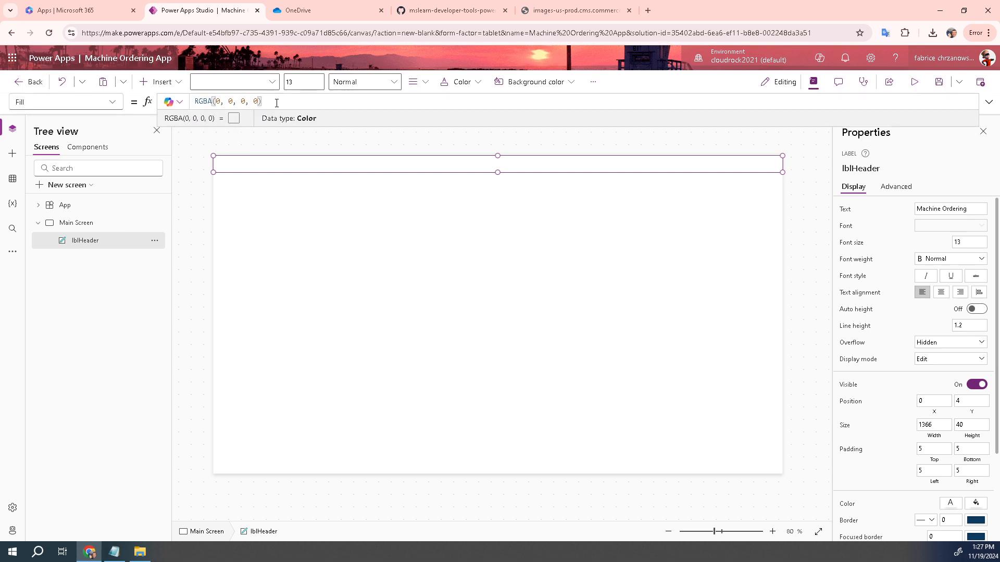
key("BackSpace")
key("BackSpace")
key("BackSpace")
key("BackSpace")
key("BackSpace")
key("BackSpace")
key("BackSpace")
key("BackSpace")
key("BackSpace")
key("BackSpace")
key("BackSpace")
key("BackSpace")
key("BackSpace")
key("BackSpace")
key("BackSpace")
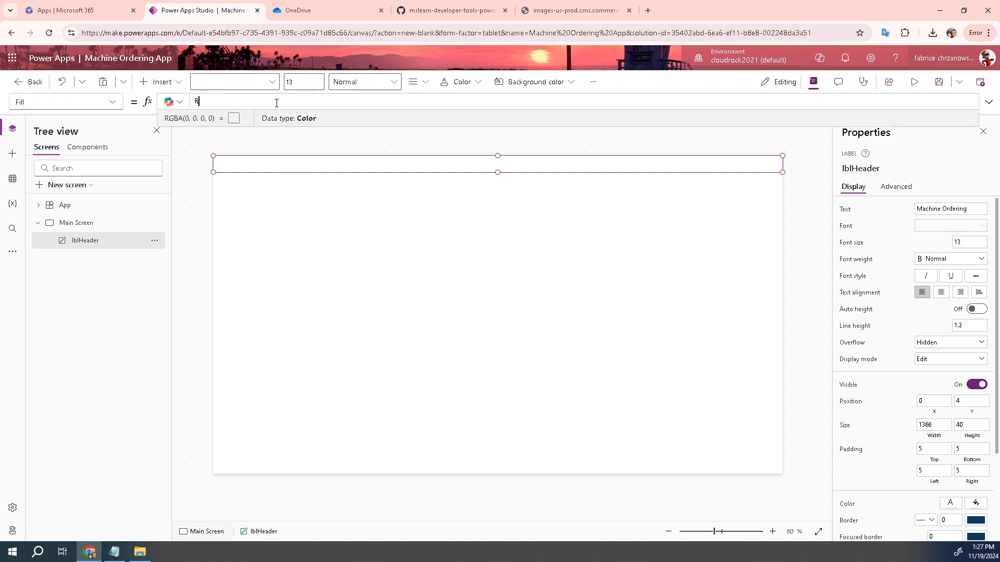
key("BackSpace")
type("color")
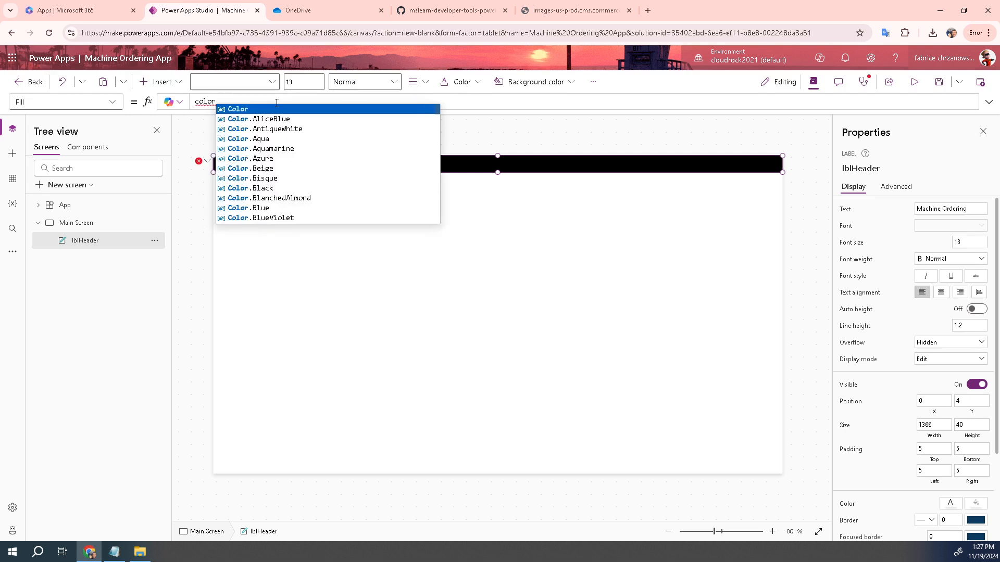
type(".bla")
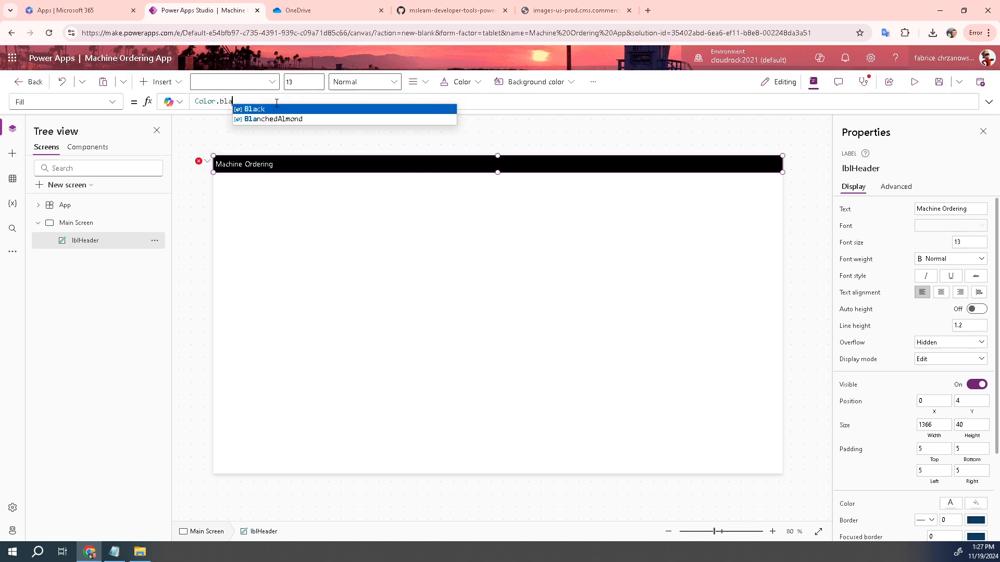
left_click(261, 107)
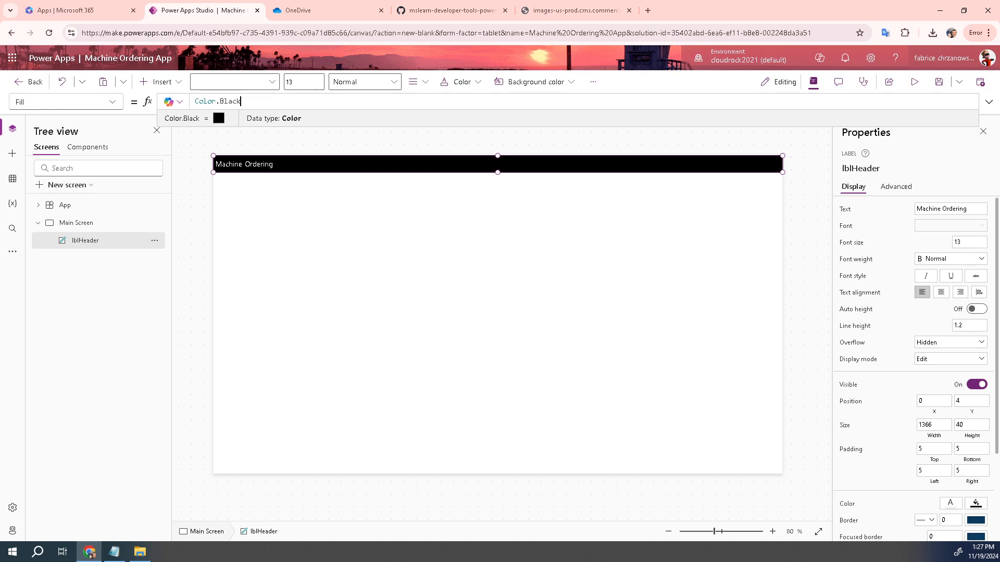
Set the Size property of lblHeader to 18 for larger header text, and deselect the label.
left_click(117, 102)
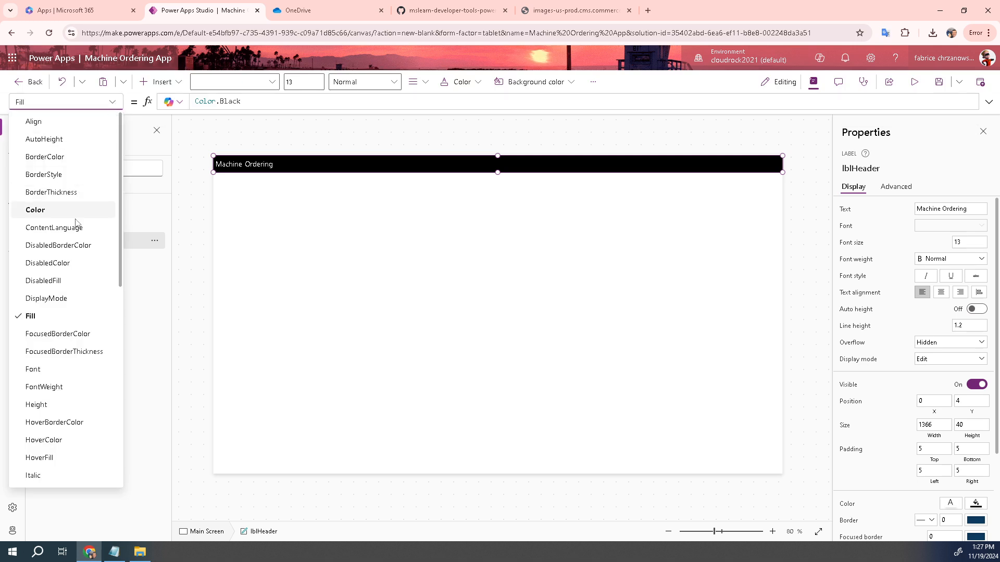
scroll(60, 329, "down", 6)
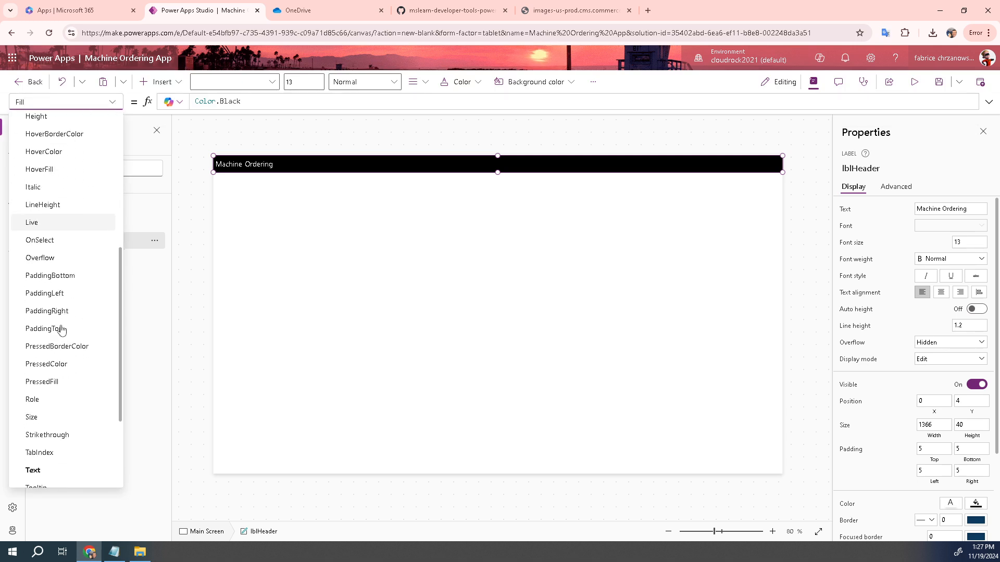
left_click(38, 410)
left_click(215, 102)
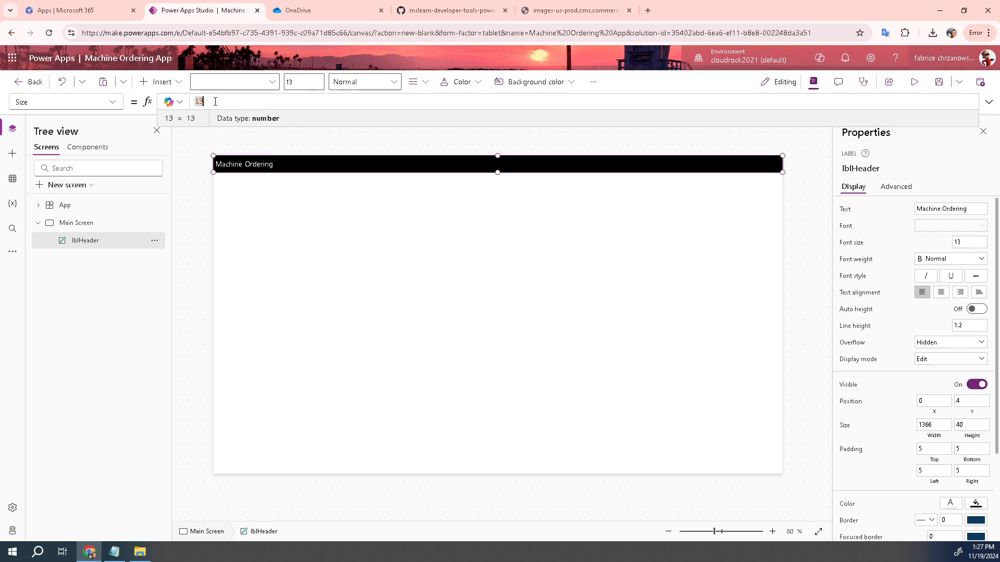
type("8")
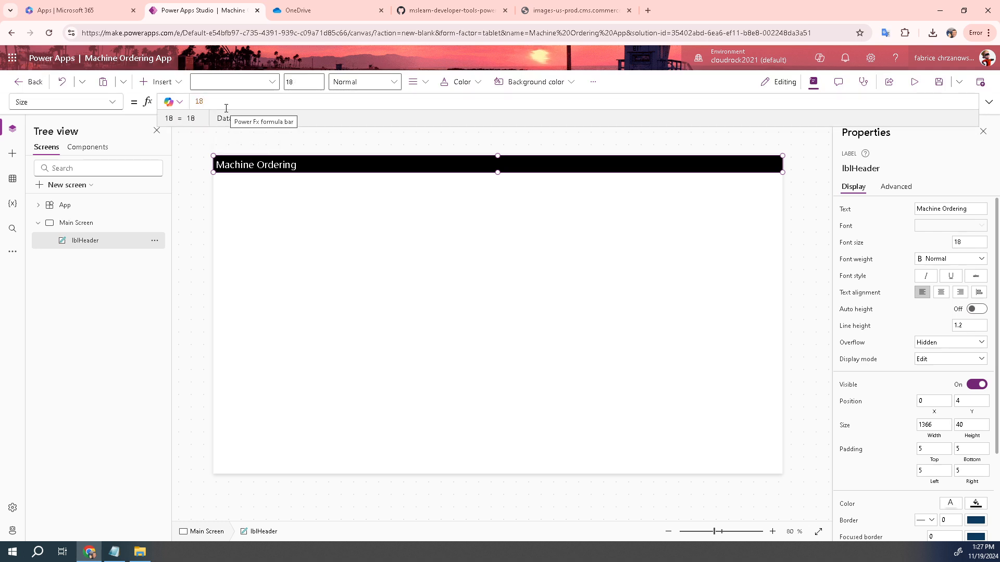
left_click(246, 148)
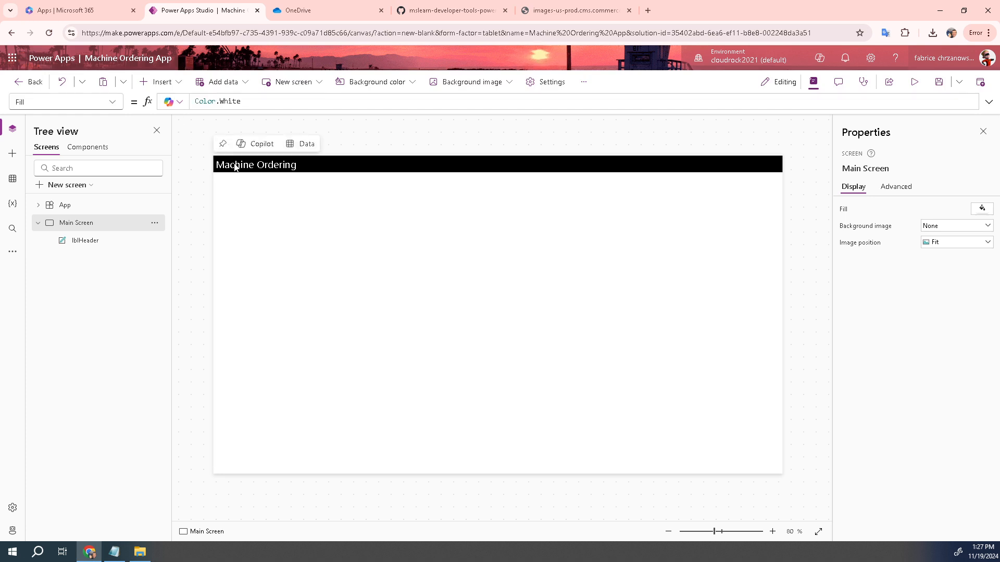
Set the Height property of lblHeader to 60 and deselect the label.
left_click(96, 241)
left_click(82, 223)
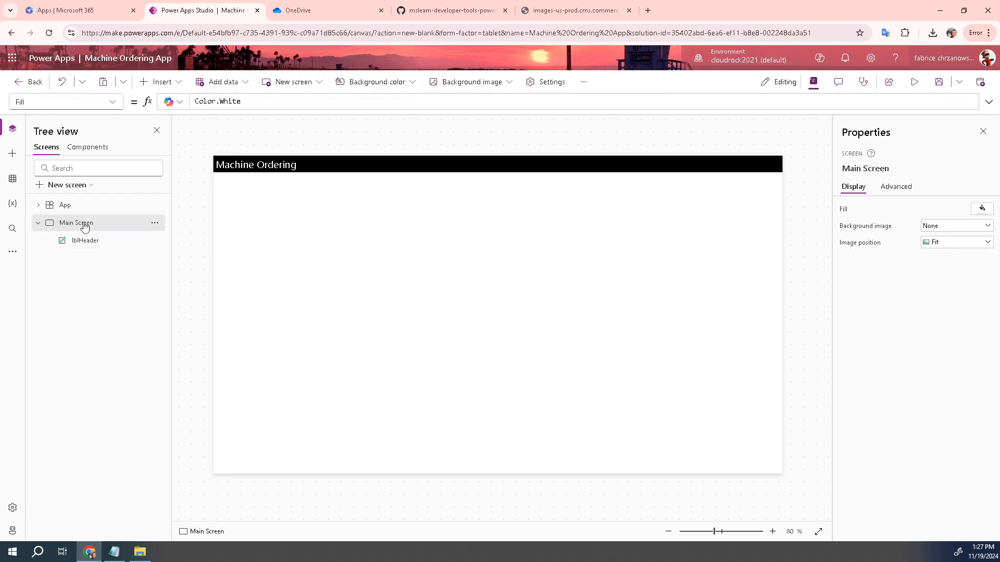
left_click(89, 247)
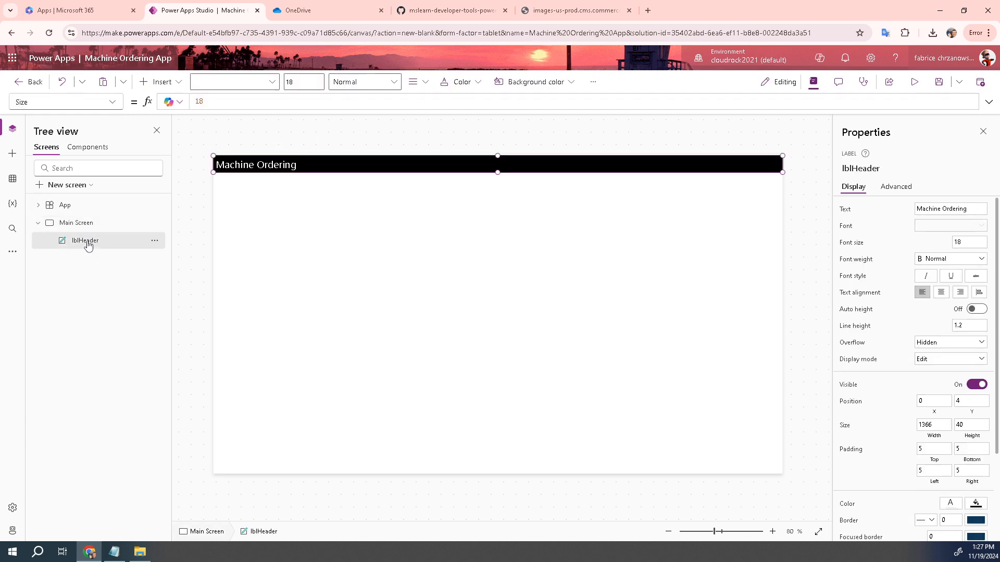
left_click(112, 102)
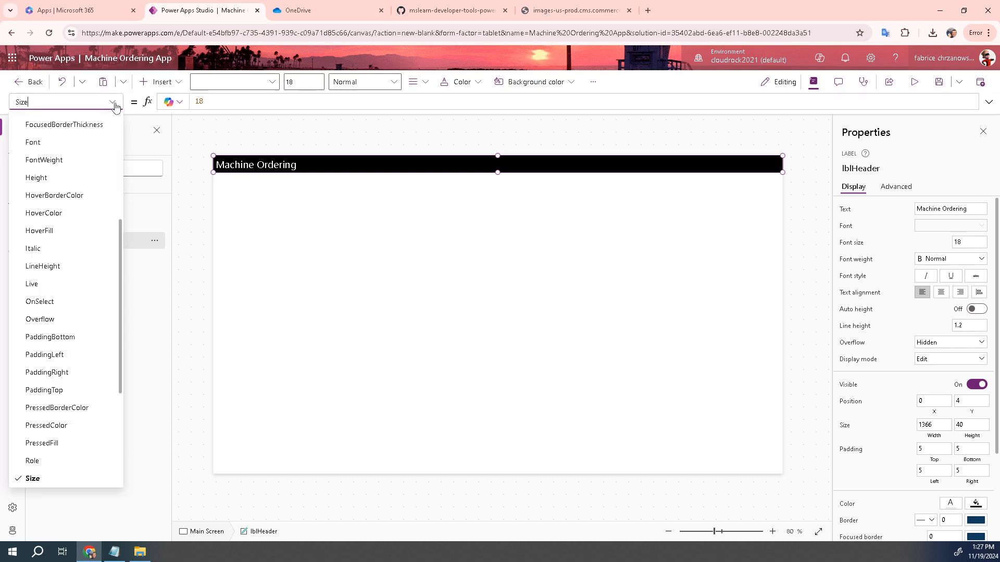
left_click(60, 177)
double_click(217, 105)
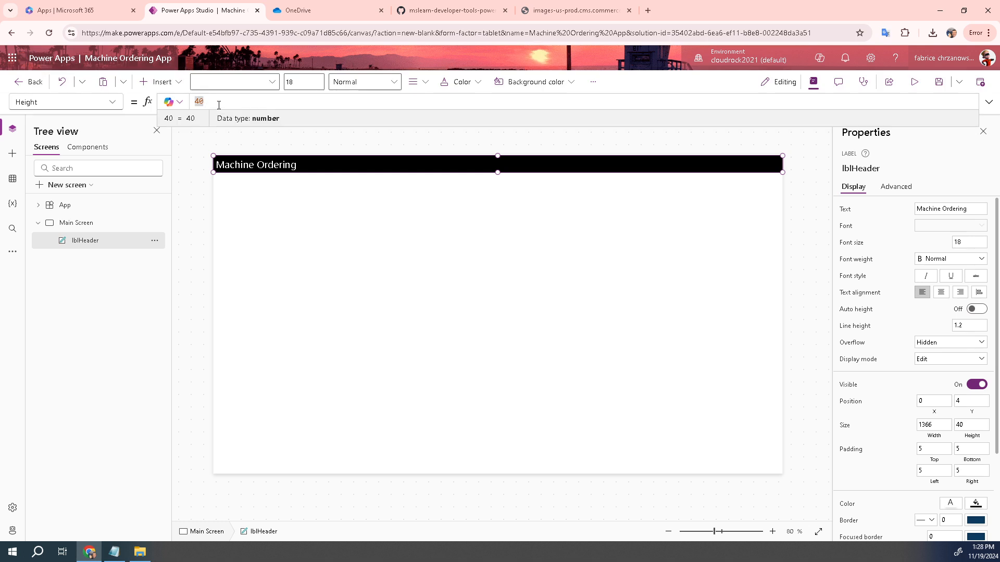
type("60")
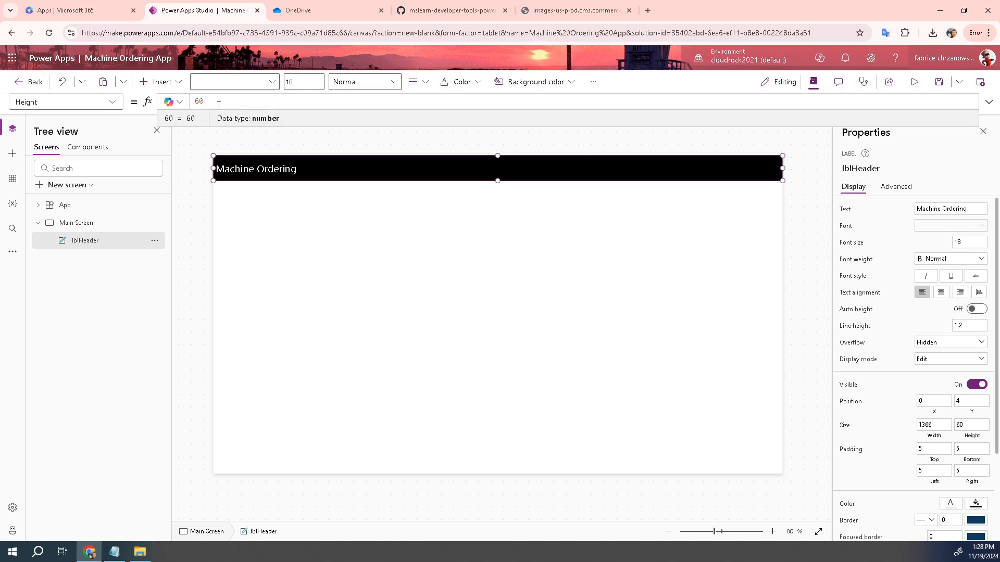
left_click(191, 157)
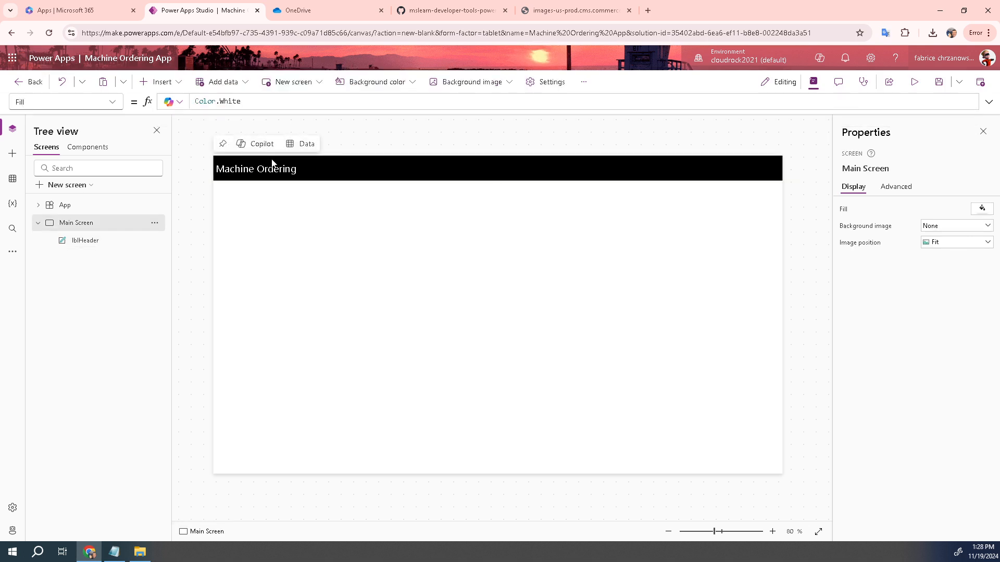
Center the text of lblHeader horizontally and bring up the label's advanced design properties.
left_click(263, 167)
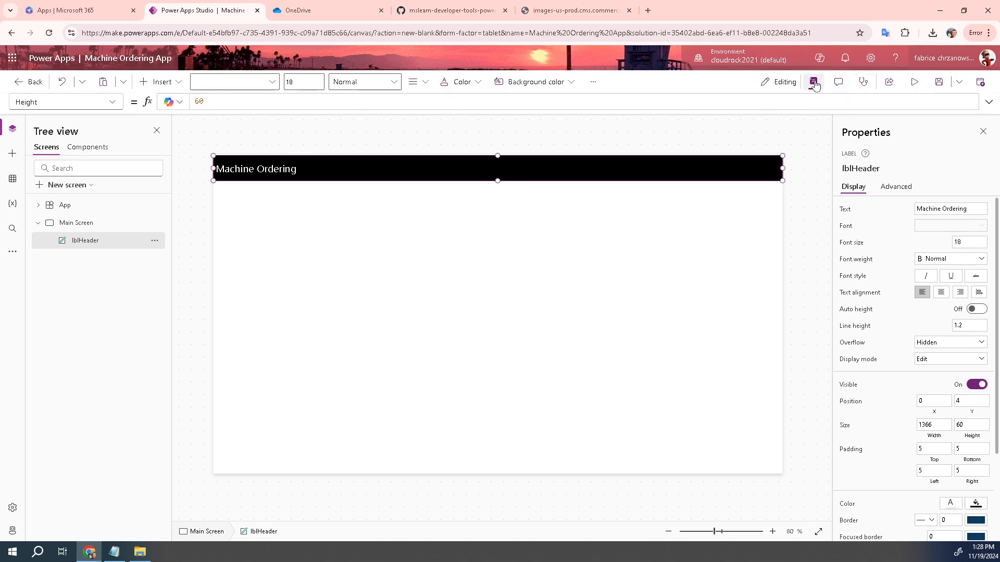
left_click(814, 81)
left_click(814, 83)
left_click(815, 83)
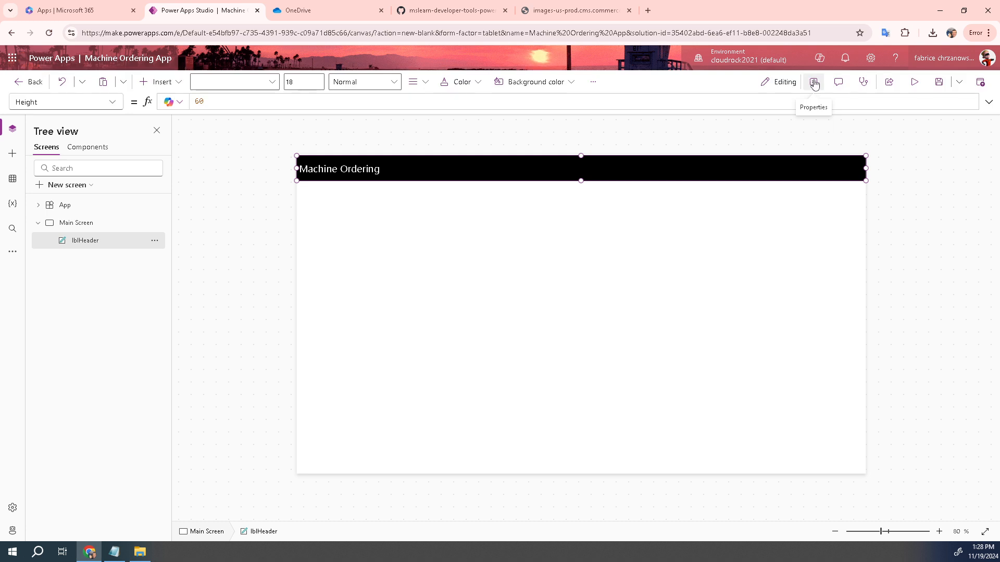
left_click(815, 84)
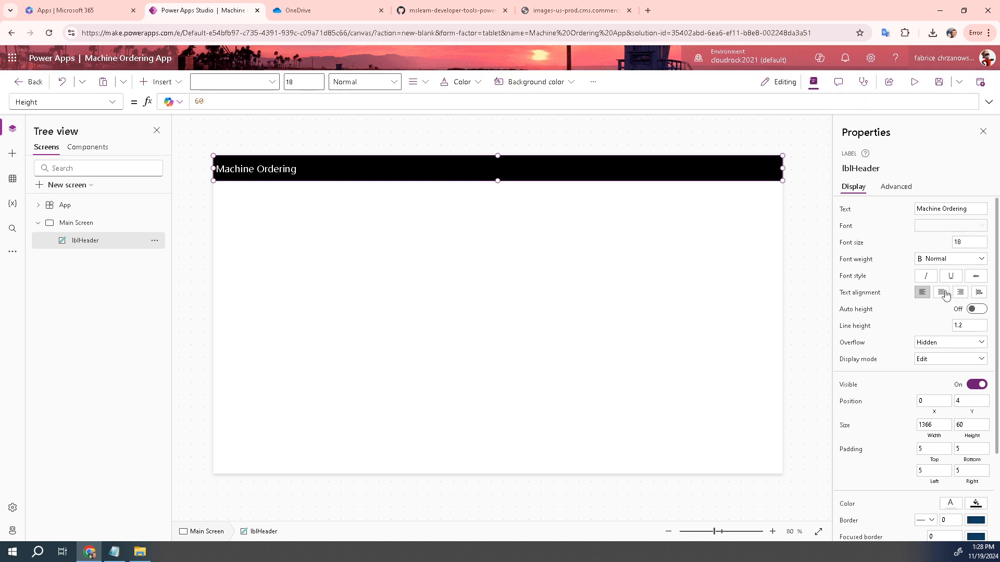
left_click(945, 294)
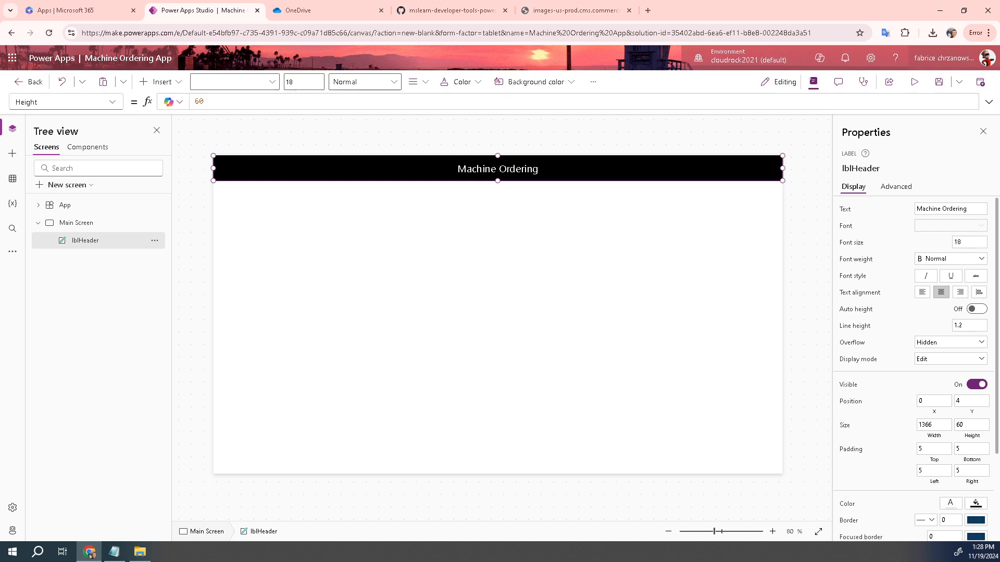
left_click(897, 188)
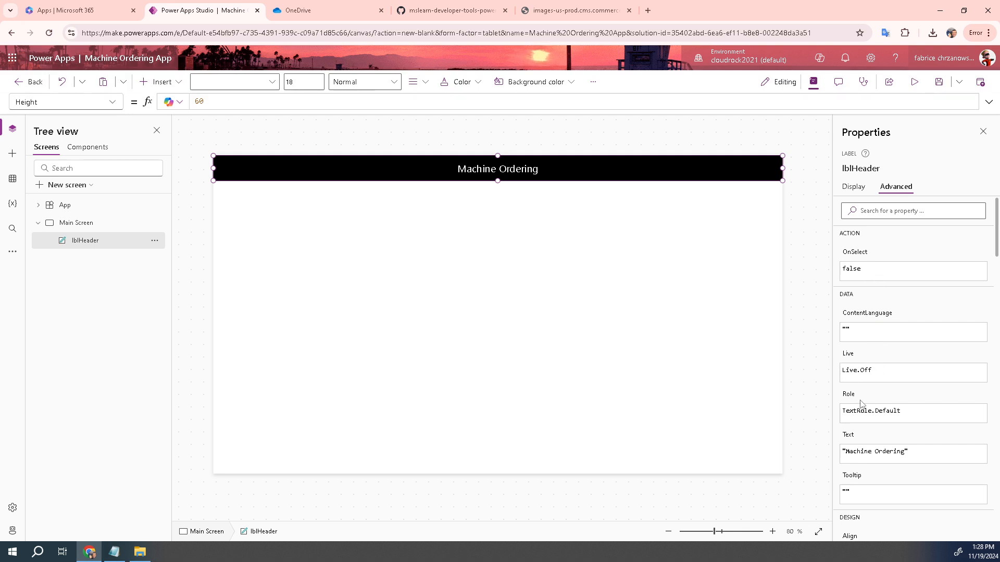
scroll(861, 403, "down", 1)
scroll(861, 403, "down", 4)
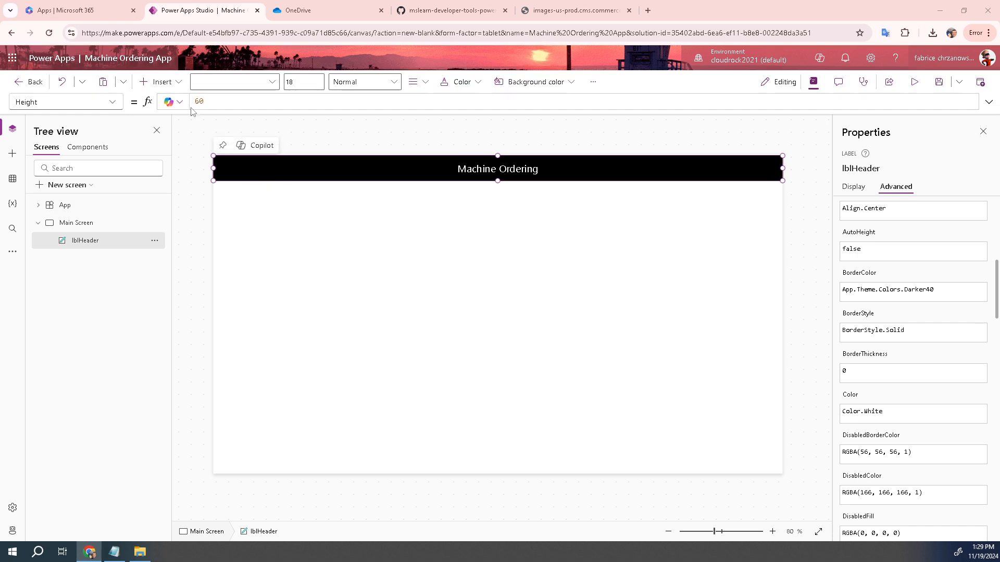
Insert a new text label on Main Screen and rename it lblUser.
left_click(183, 88)
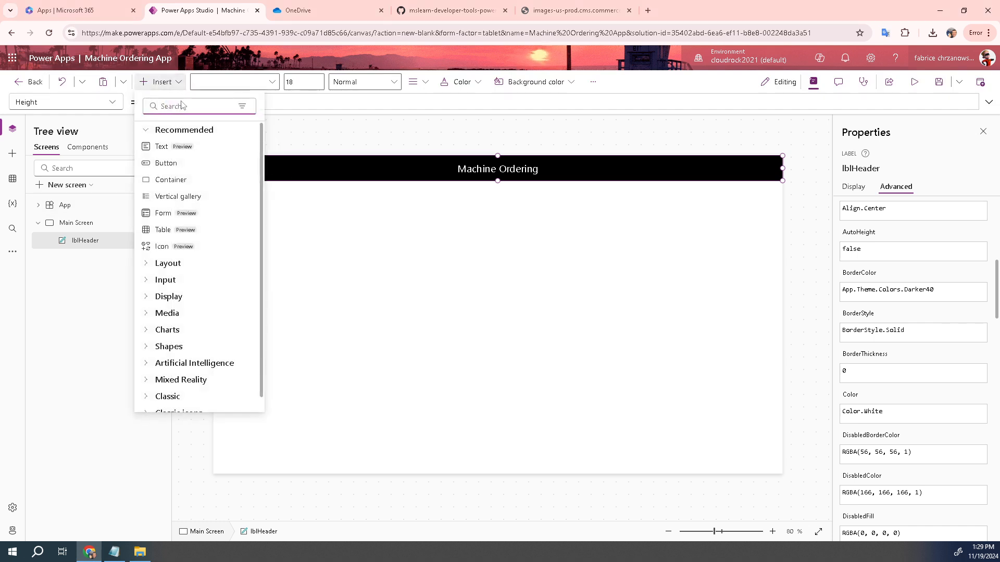
type("Text label")
left_click(175, 146)
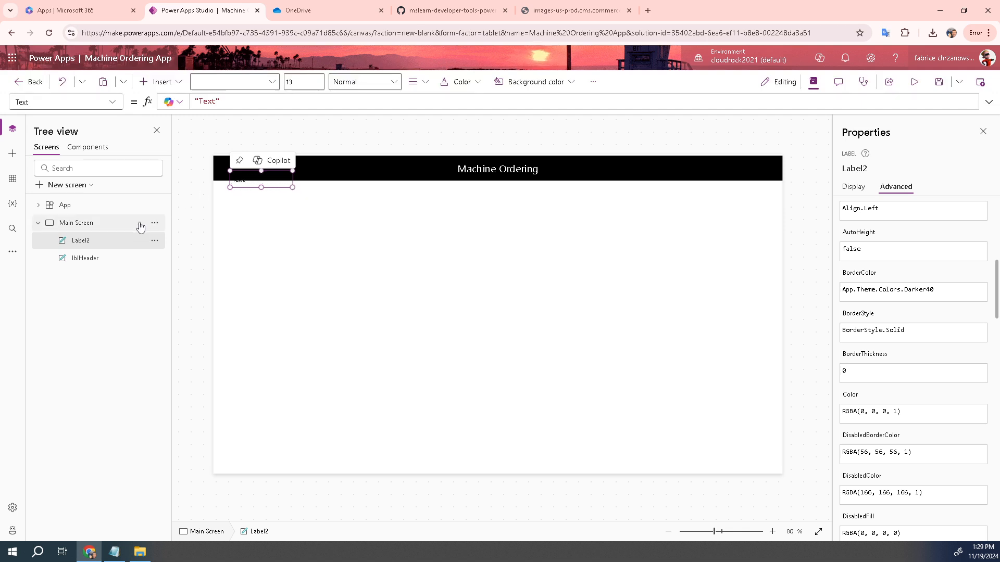
double_click(81, 241)
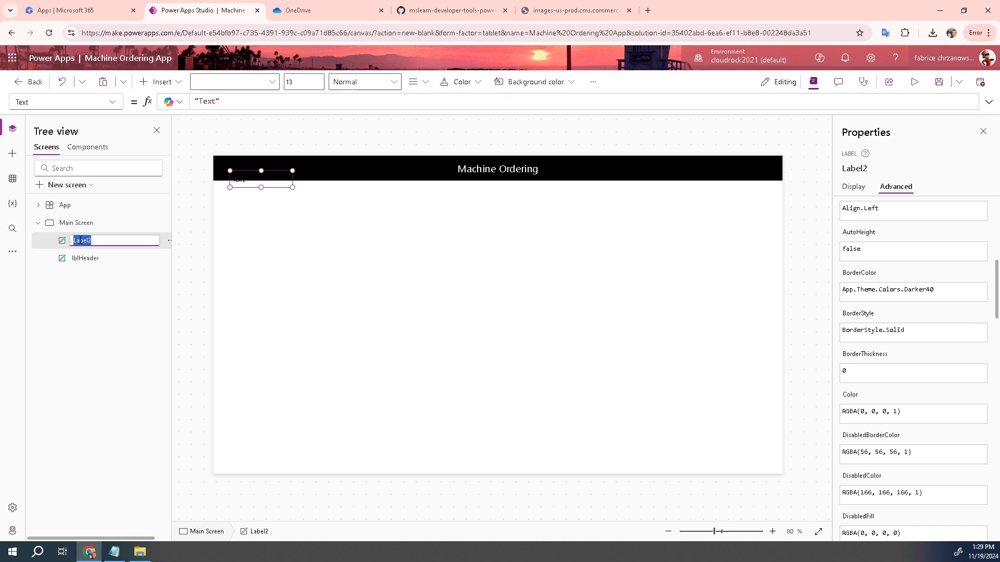
type("lblUser")
key("Return")
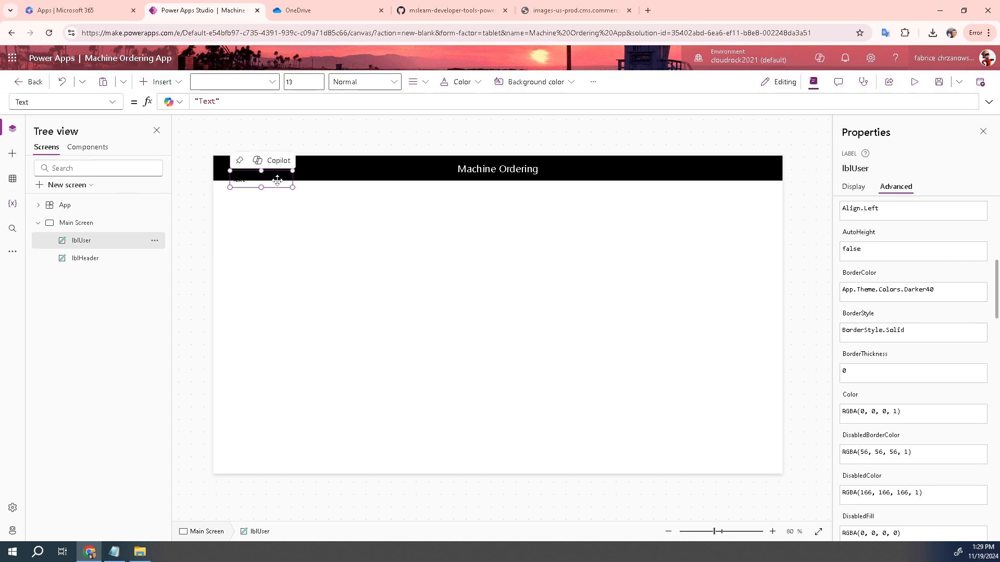
Set the text alignment of lblUser to Align right, keeping the label selected.
left_click(424, 82)
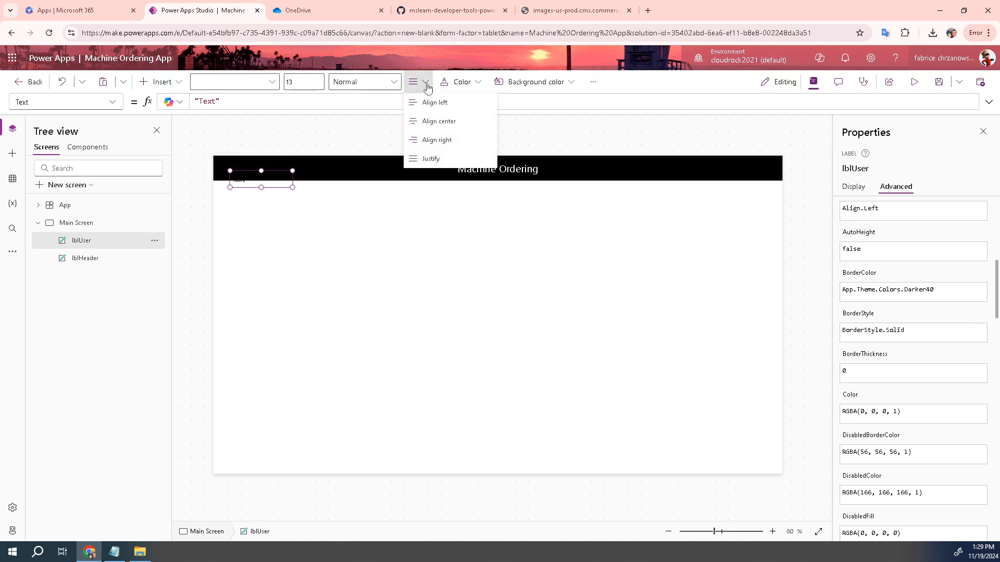
left_click(437, 141)
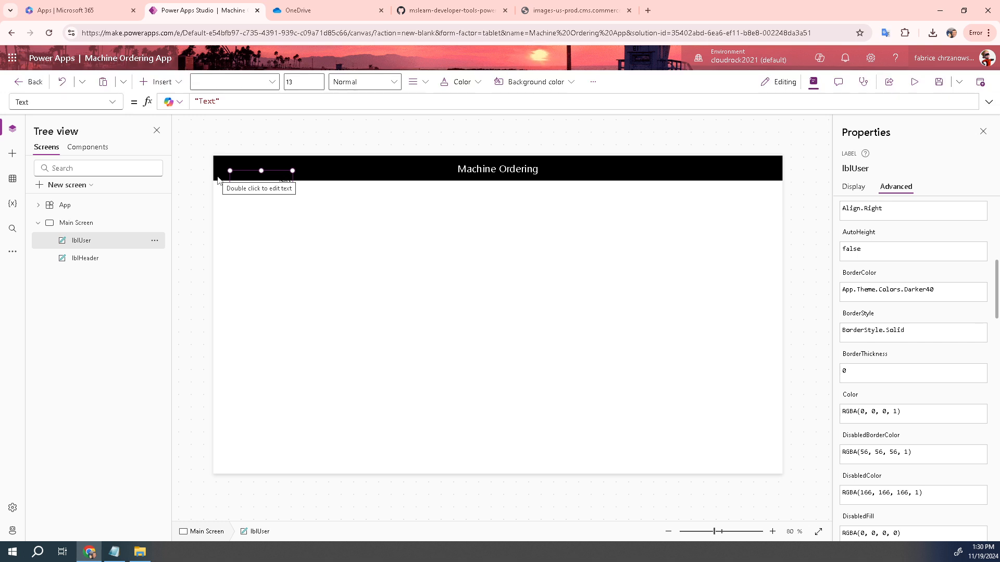
left_click(257, 185)
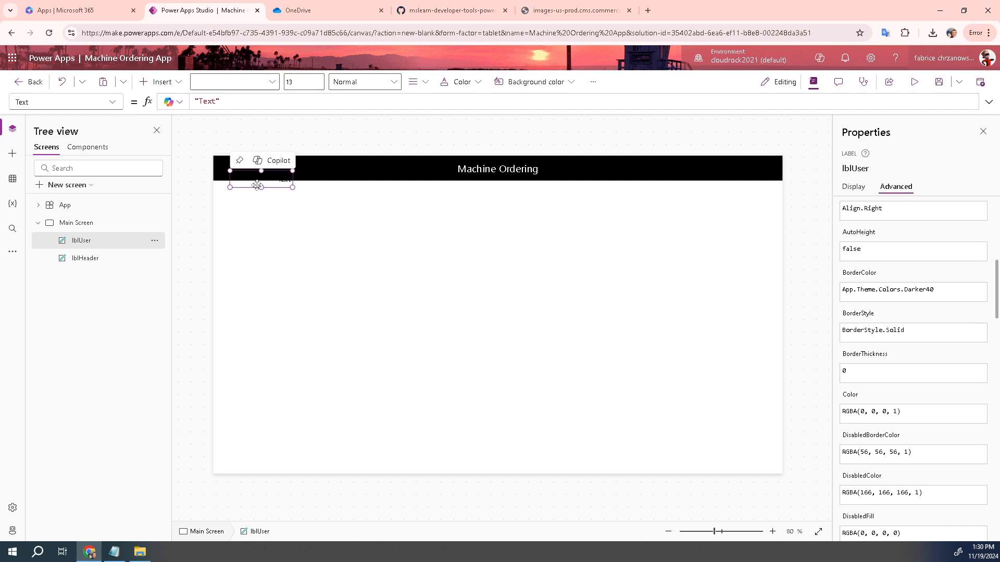
Set the X property of lblUser to 1160.
left_click(114, 105)
scroll(83, 229, "down", 3)
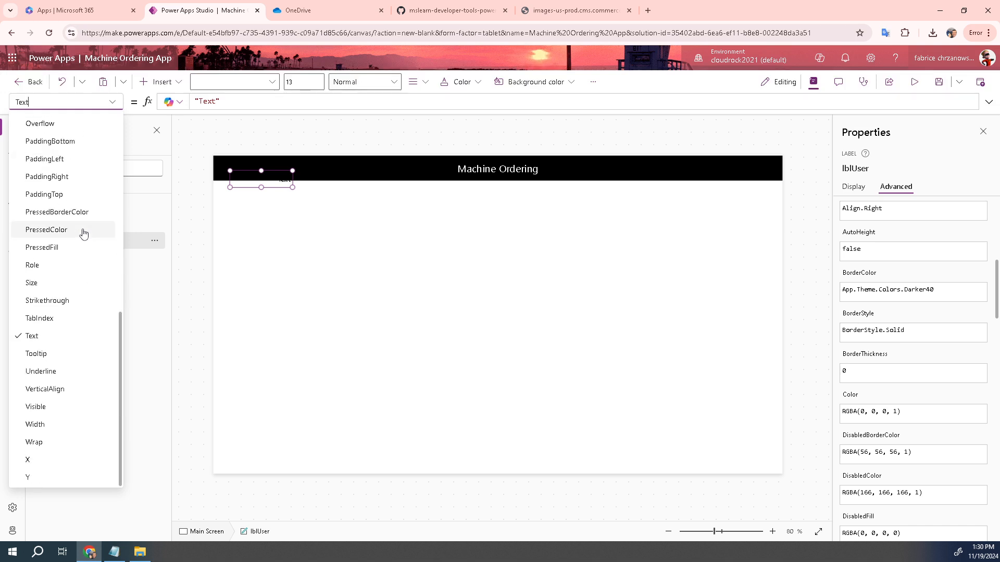
left_click(32, 460)
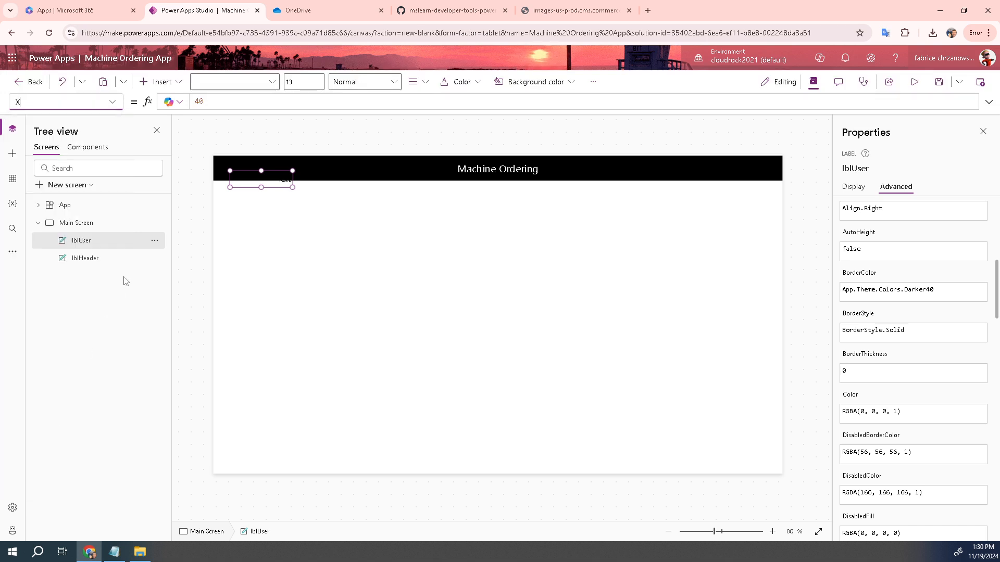
double_click(215, 98)
type("11")
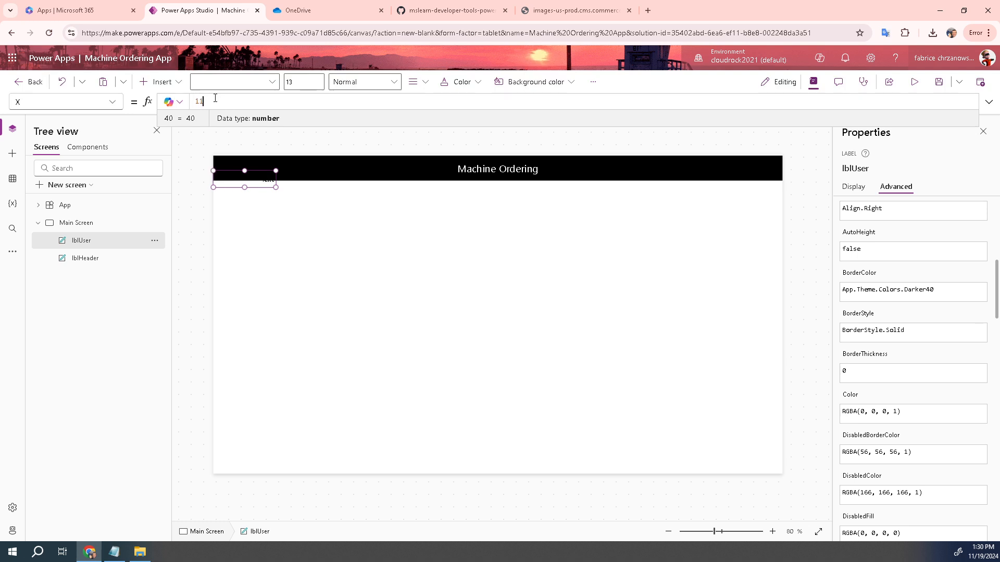
type("60")
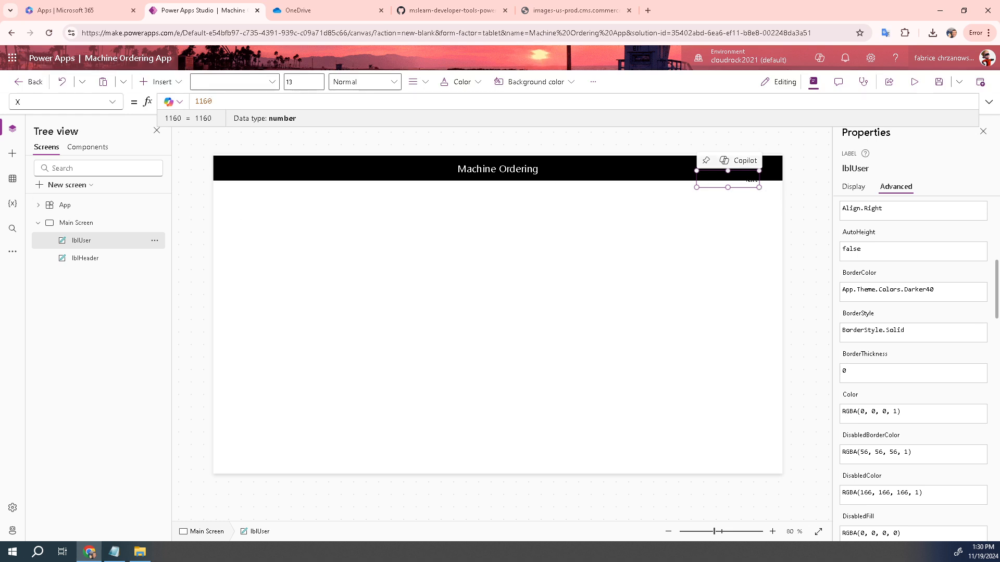
Set the Y property of lblUser to 0 and deselect the label.
left_click(113, 102)
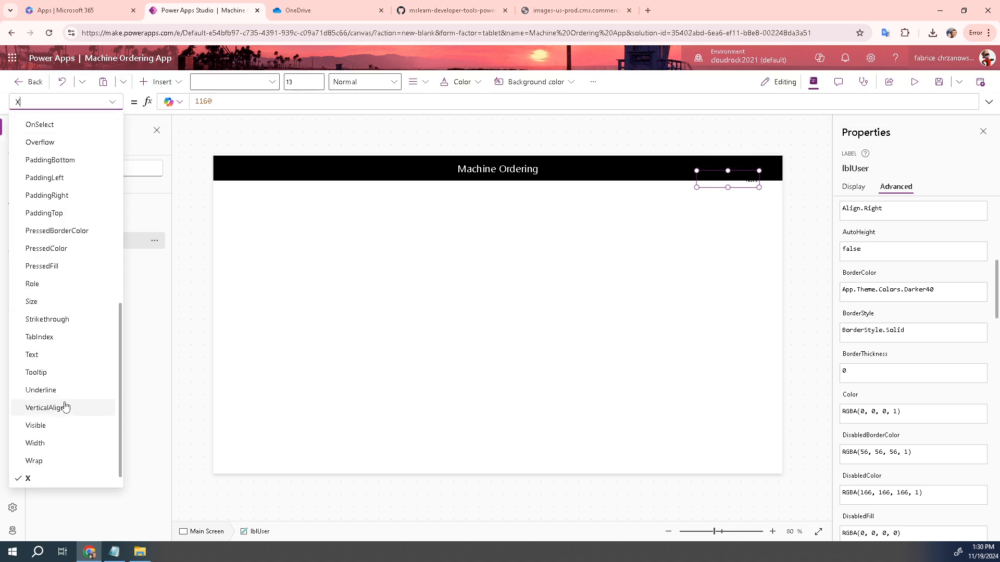
scroll(64, 401, "down", 1)
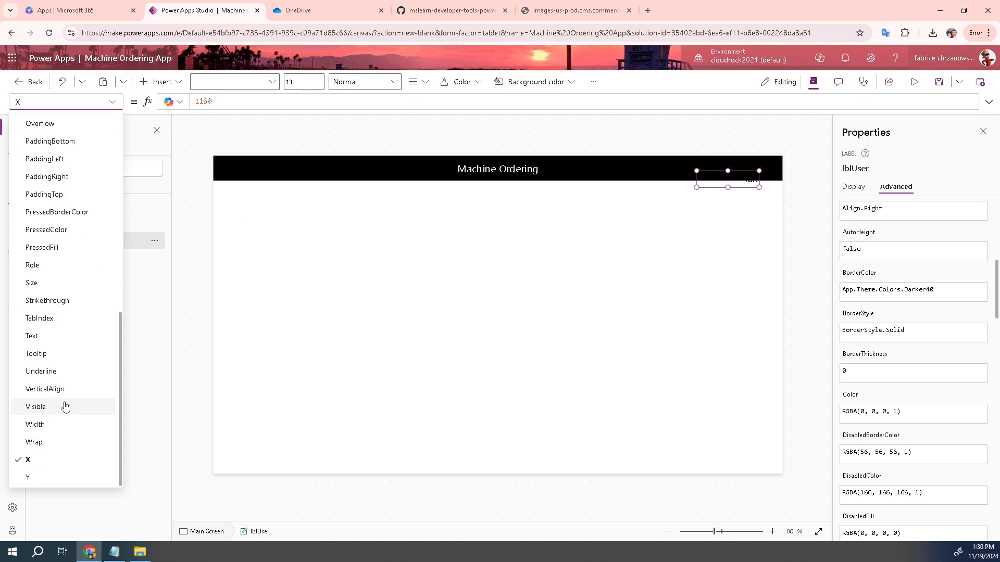
left_click(30, 478)
double_click(231, 97)
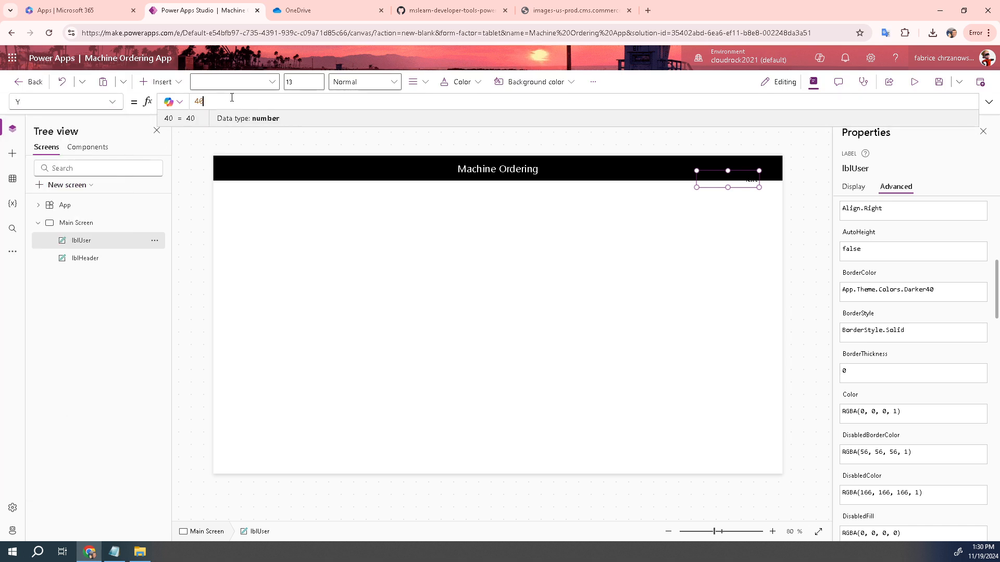
key("BackSpace")
type("0")
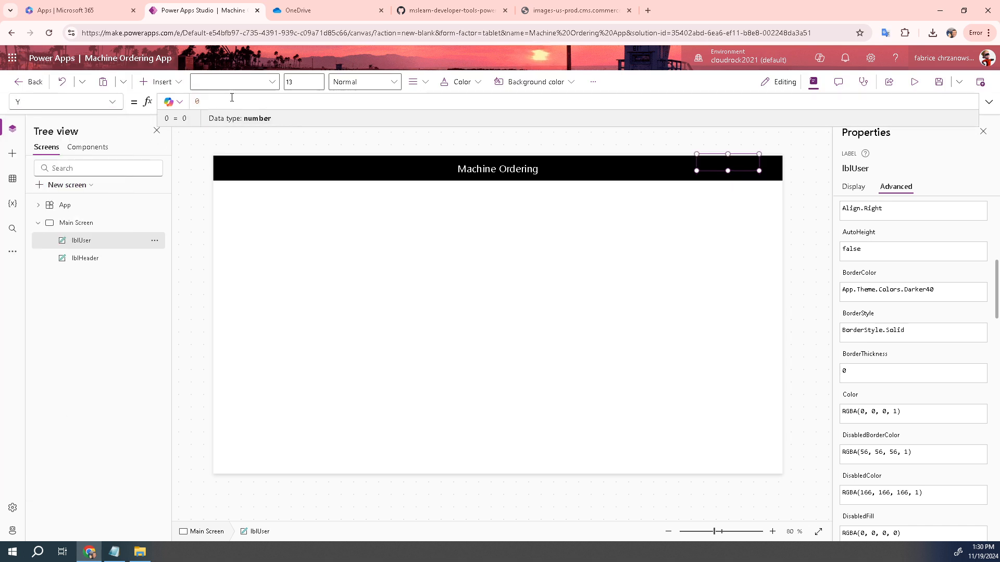
left_click(250, 139)
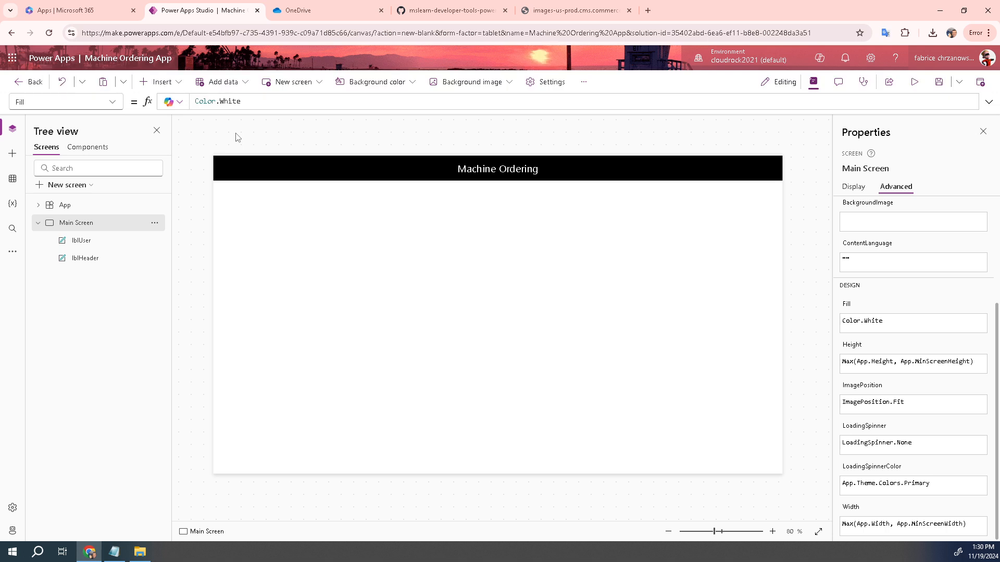
Set the Width of lblUser to 200 and move the label inside the black header bar, flush with its right end.
left_click(82, 241)
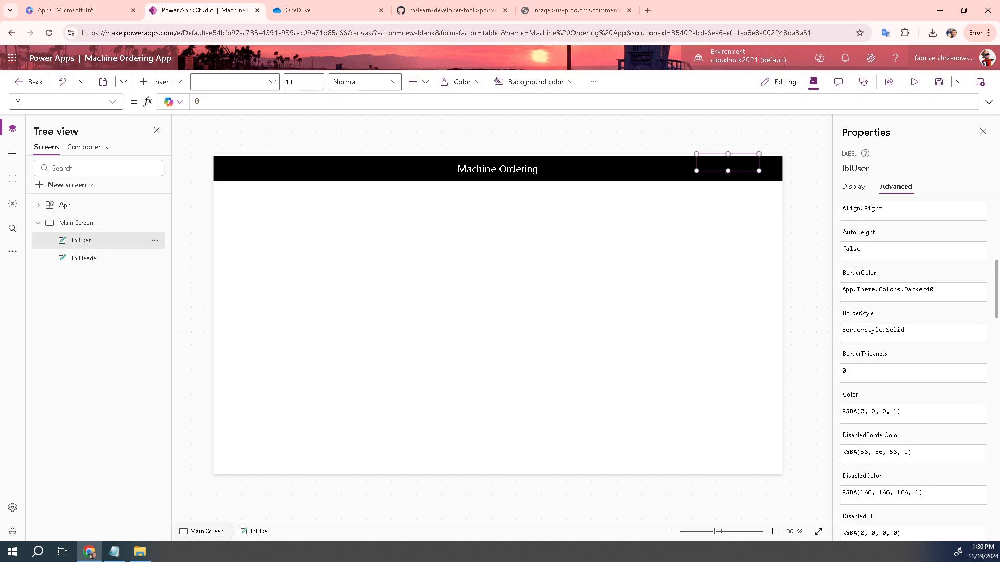
left_click(113, 102)
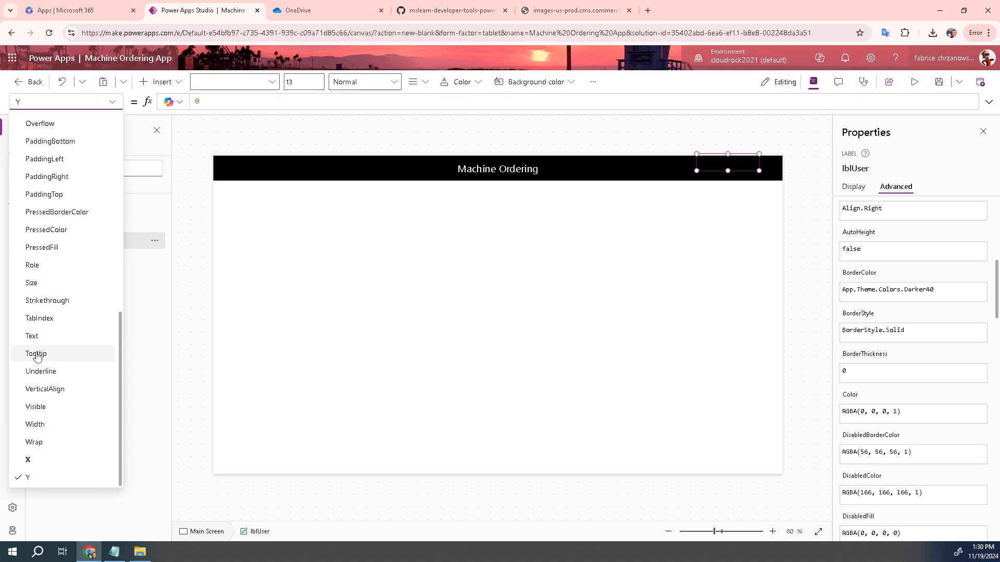
left_click(36, 424)
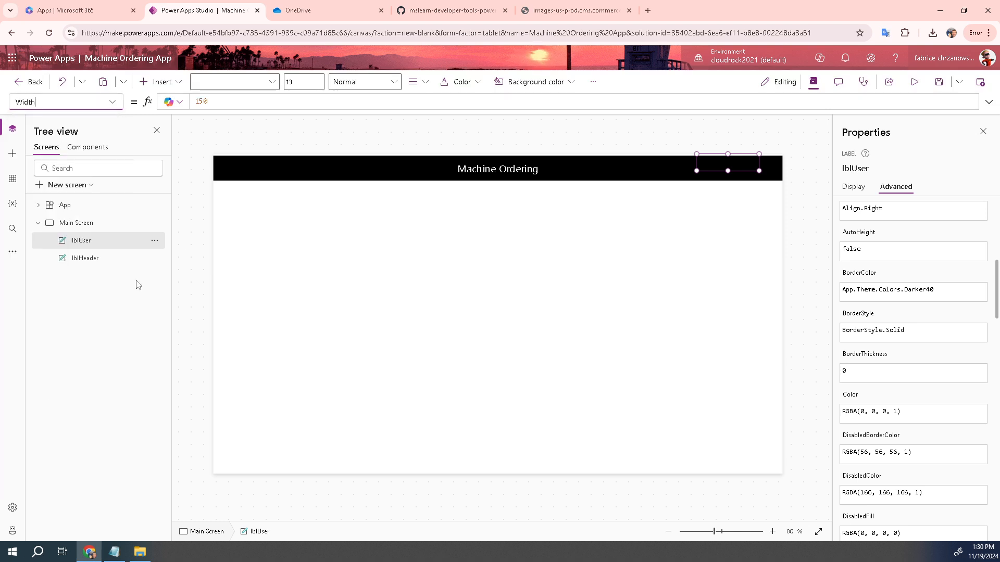
double_click(223, 101)
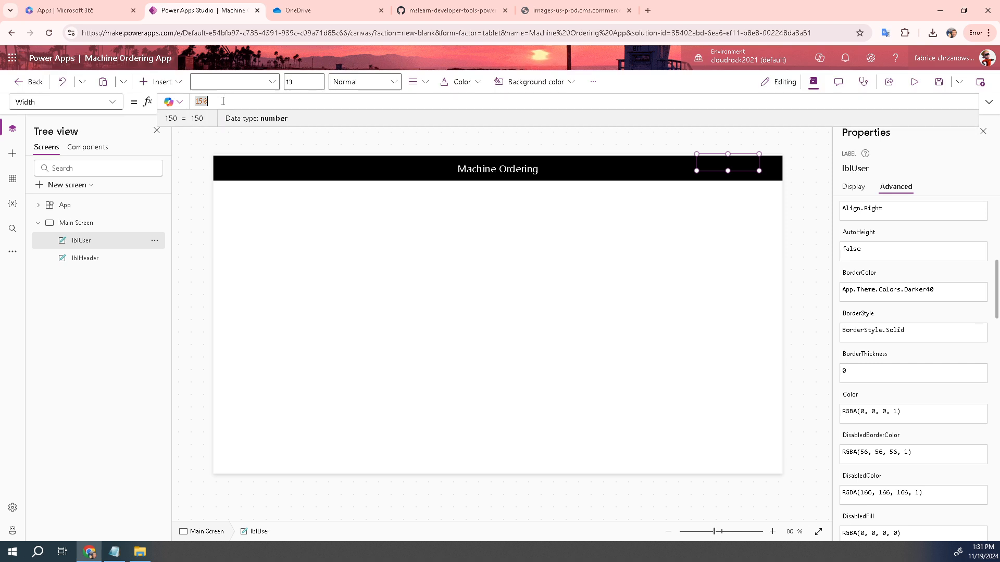
type("200")
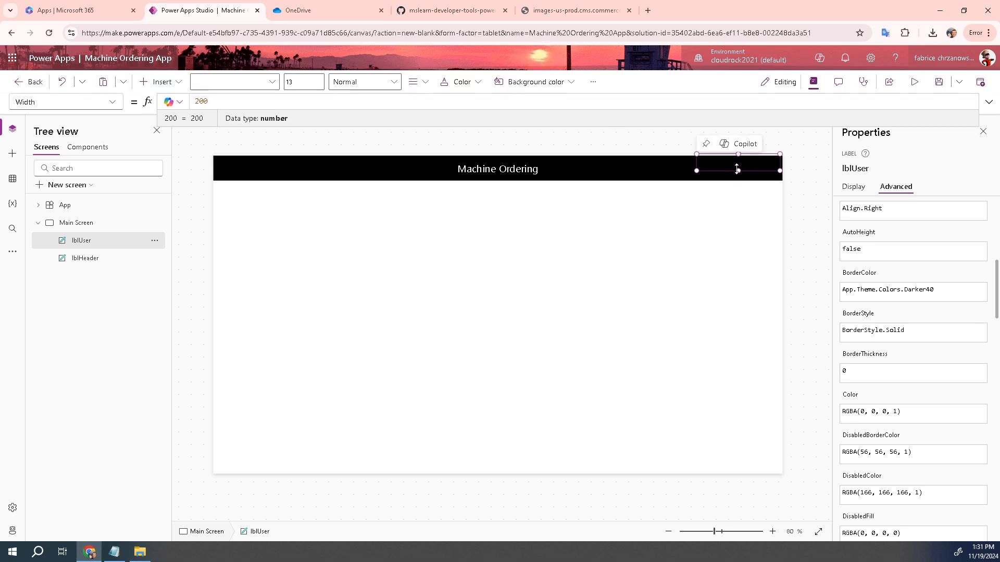
left_click_drag(736, 165, 736, 168)
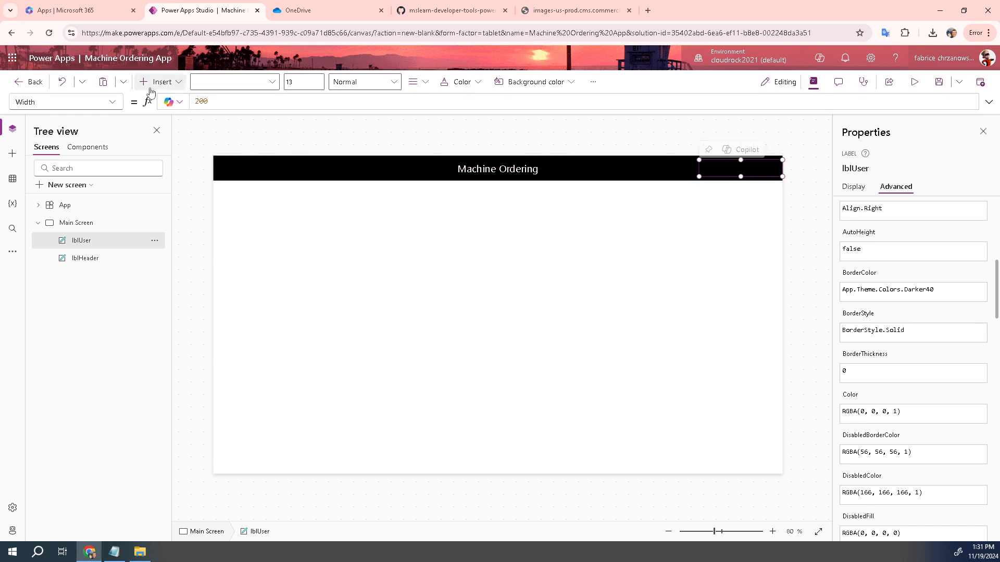
Set the Color property of lblUser to Color.Gray, keeping the label selected.
left_click(117, 103)
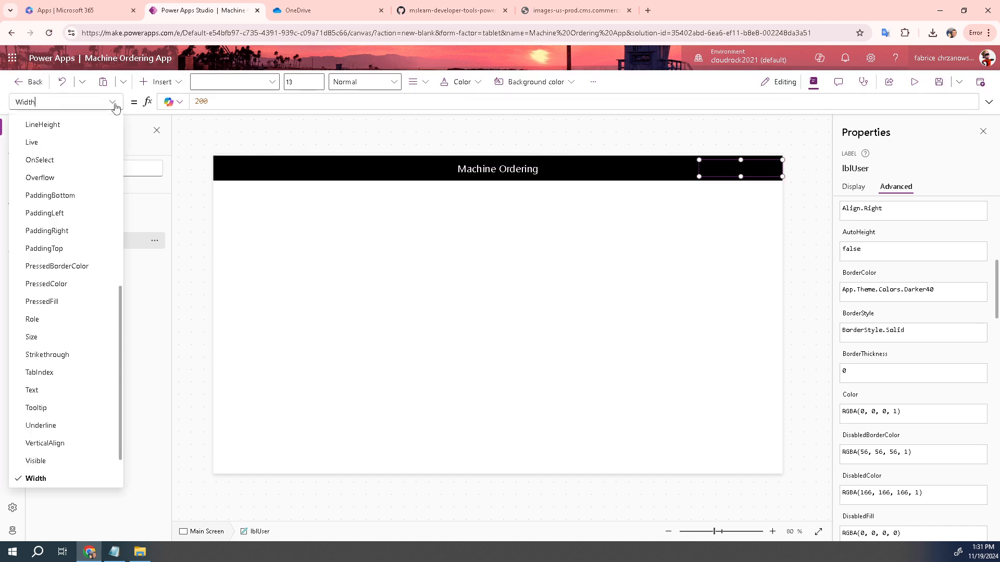
scroll(78, 180, "up", 6)
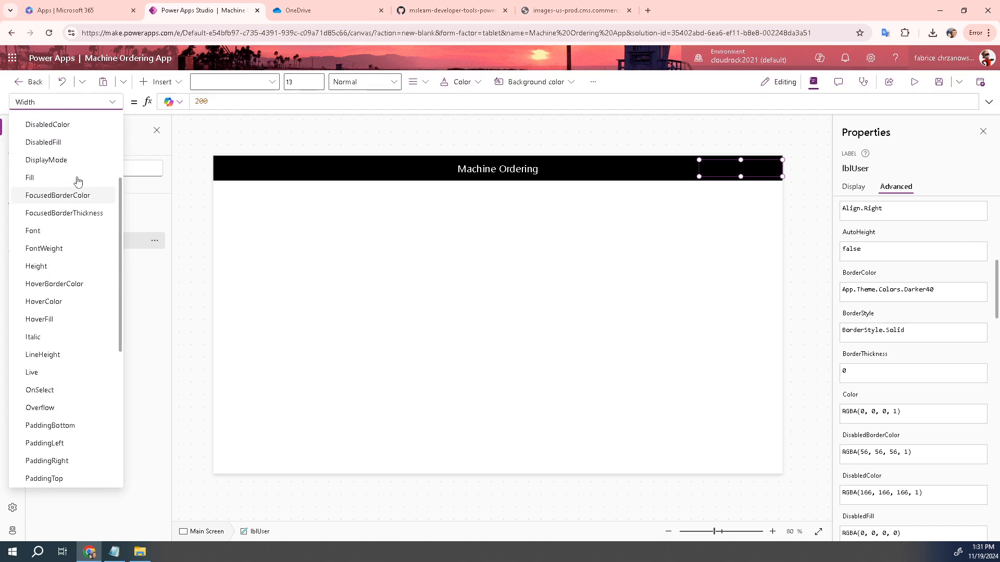
left_click(59, 165)
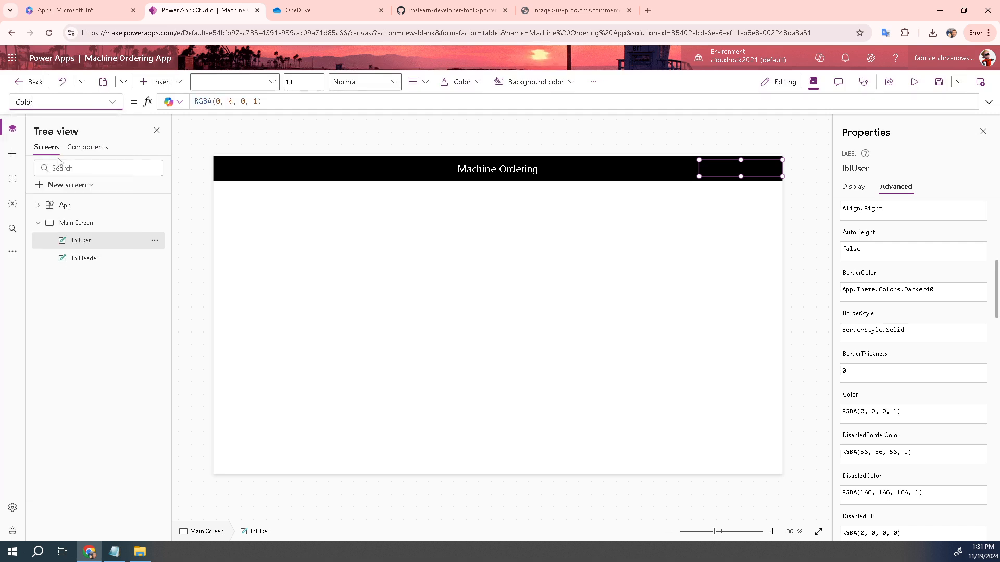
left_click(297, 103)
key("BackSpace")
key("BackSpace")
key("BackSpace")
key("BackSpace")
key("BackSpace")
key("BackSpace")
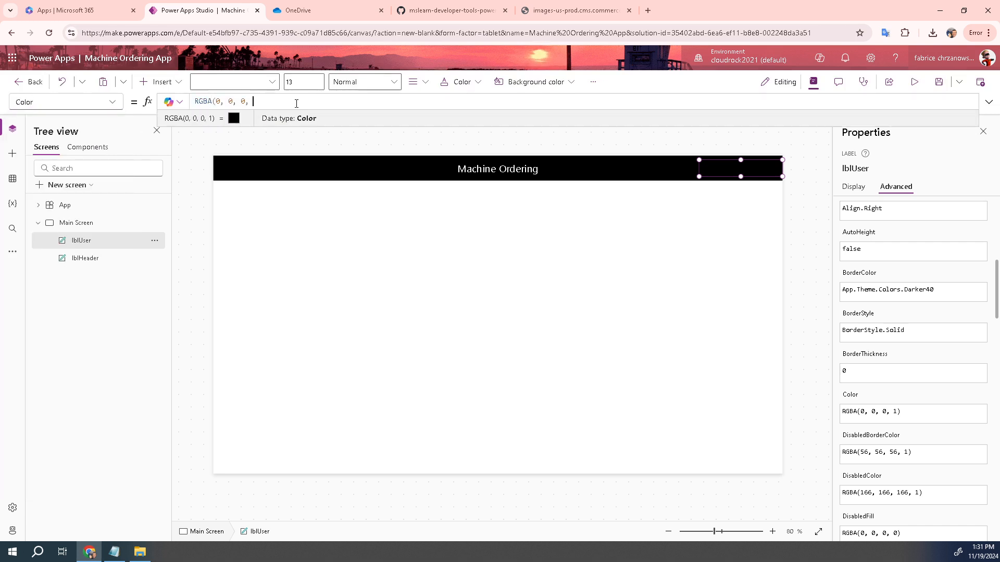
key("BackSpace")
key("BackSpace")
key("BackSpace")
key("BackSpace")
key("BackSpace")
key("BackSpace")
key("BackSpace")
key("BackSpace")
key("BackSpace")
key("BackSpace")
type("color.gr")
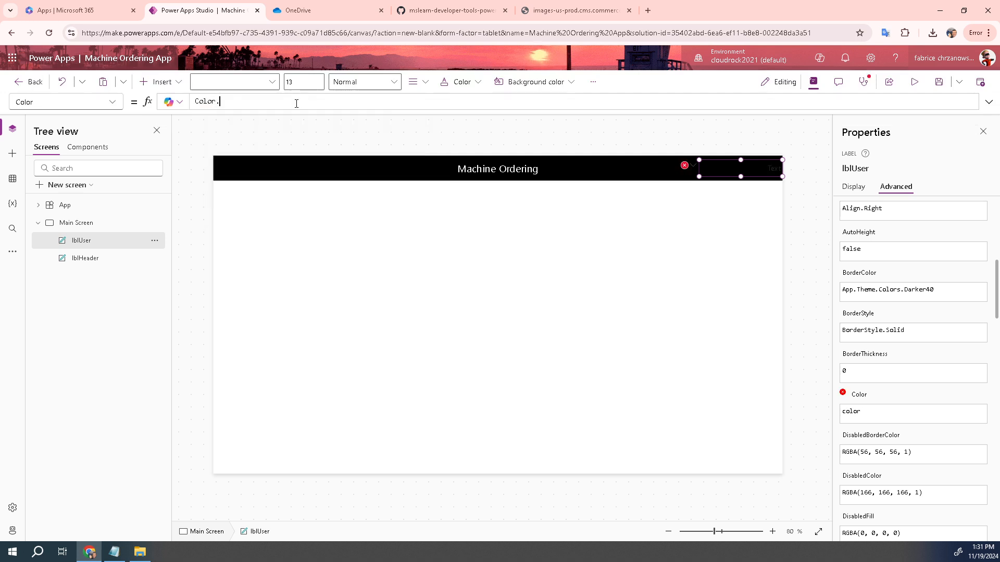
left_click(265, 109)
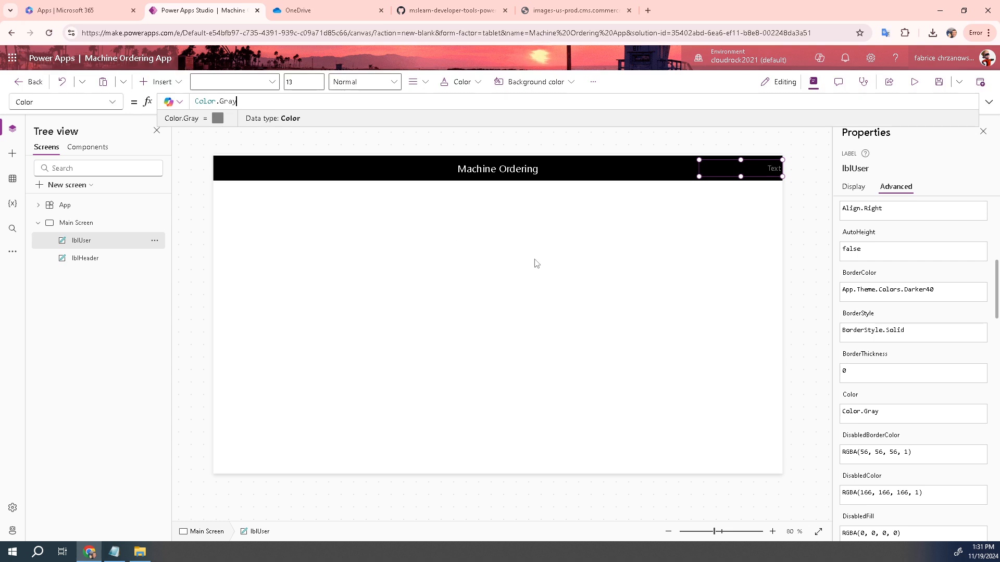
left_click(763, 168)
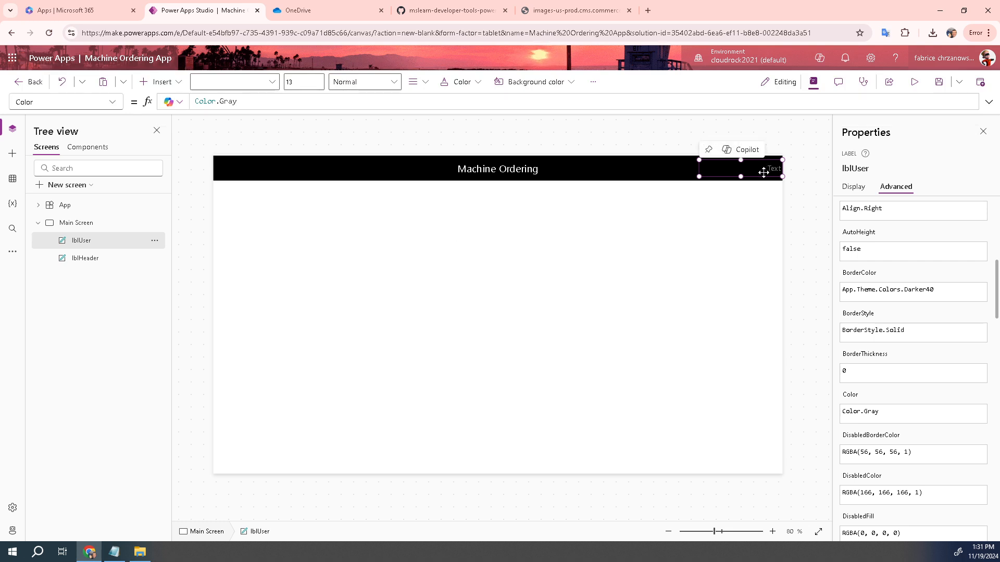
Set the Text property of lblUser to "Hello, " & User().FullName and deselect the label.
left_click(115, 105)
scroll(61, 297, "down", 8)
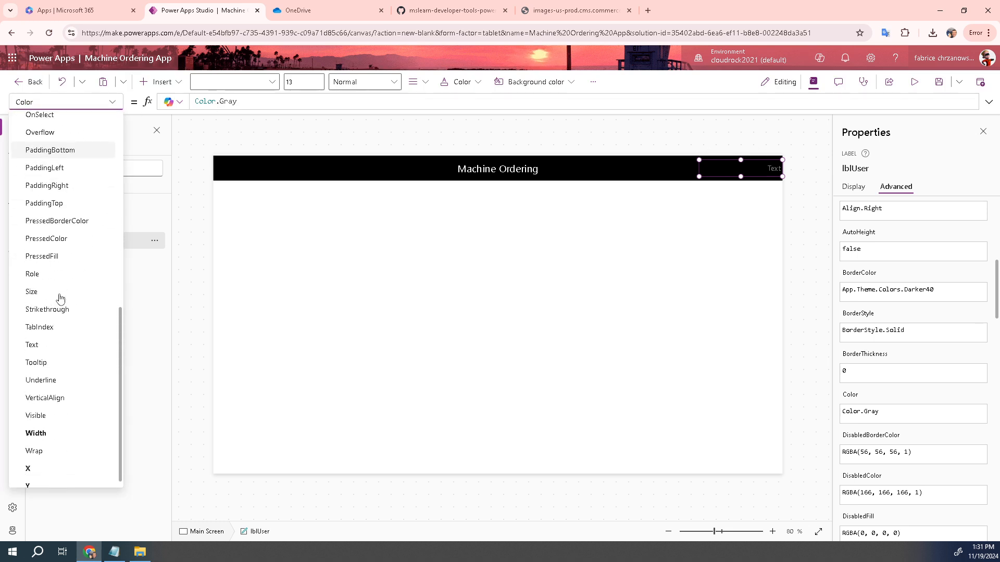
left_click(38, 341)
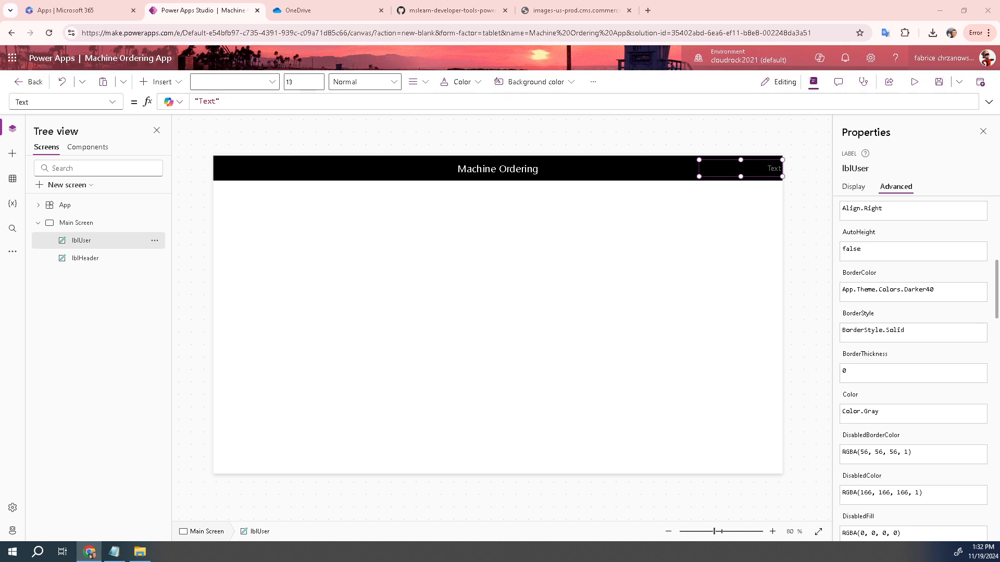
left_click(245, 103)
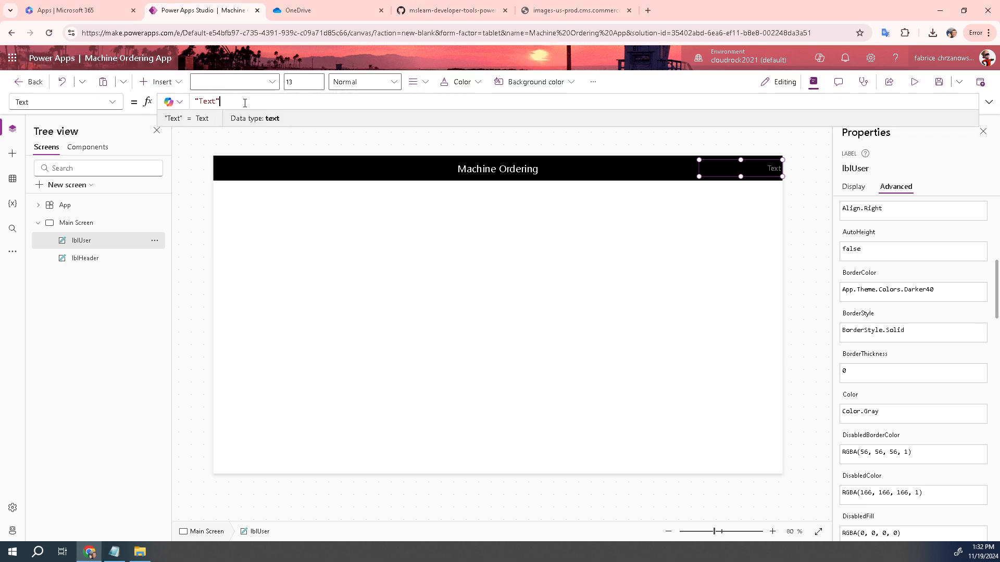
key("BackSpace")
key("BackSpace")
key("BackSpace")
key("BackSpace")
key("BackSpace")
key("BackSpace")
type("\"Hello, \" & User().FullName")
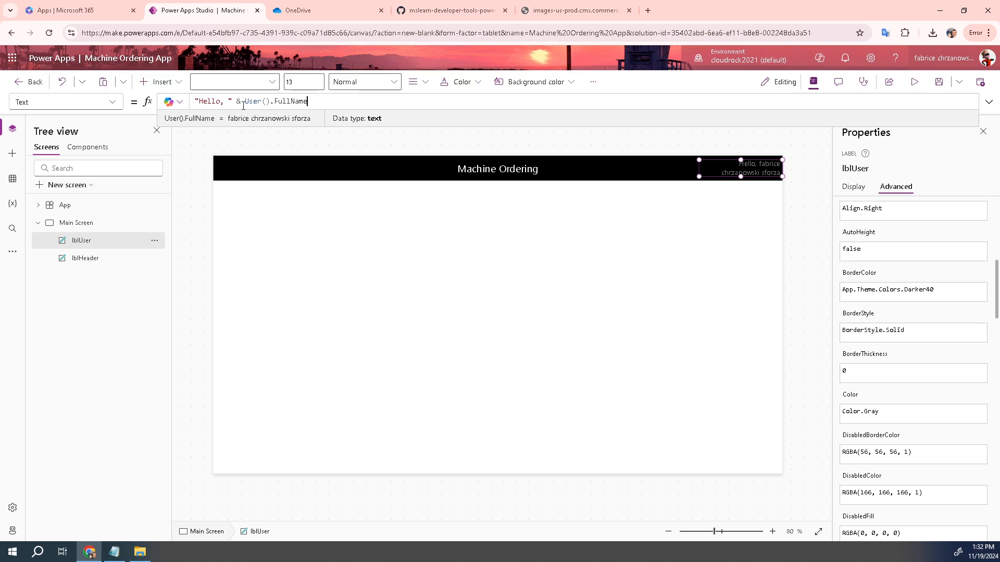
mouse_move(718, 164)
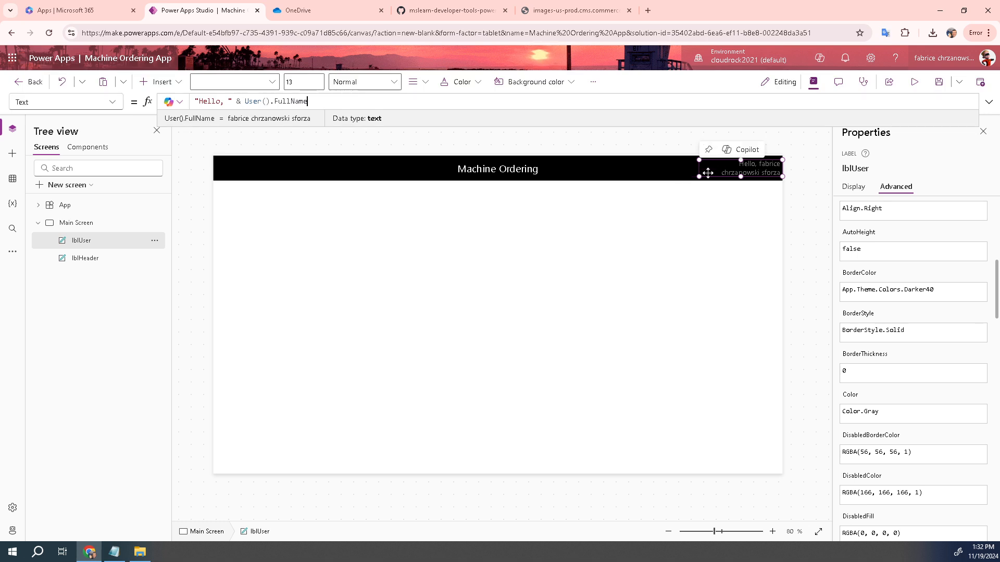
left_click(692, 150)
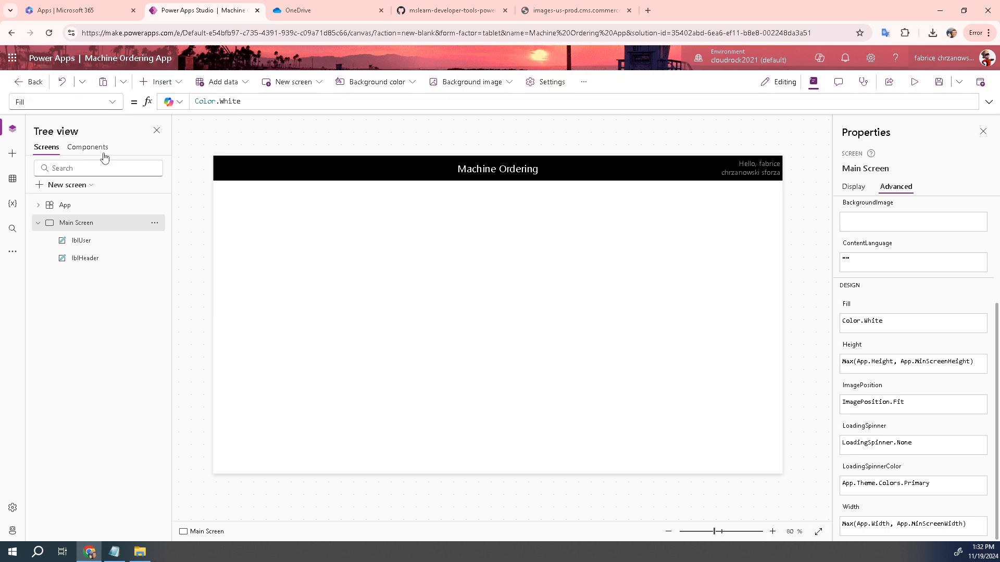
Insert a media Image control on Main Screen and rename it imgLogo.
left_click(81, 240)
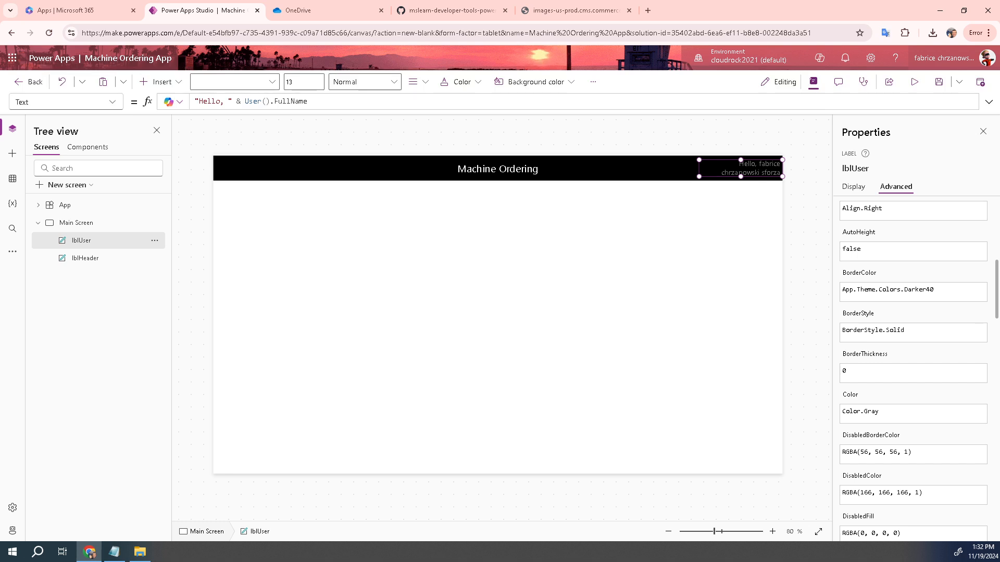
left_click(180, 87)
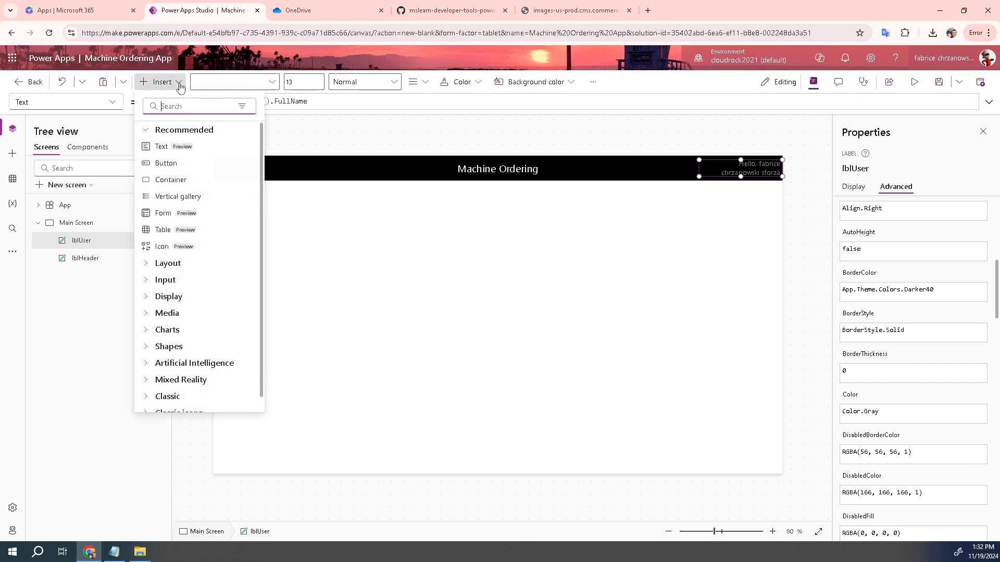
left_click(146, 315)
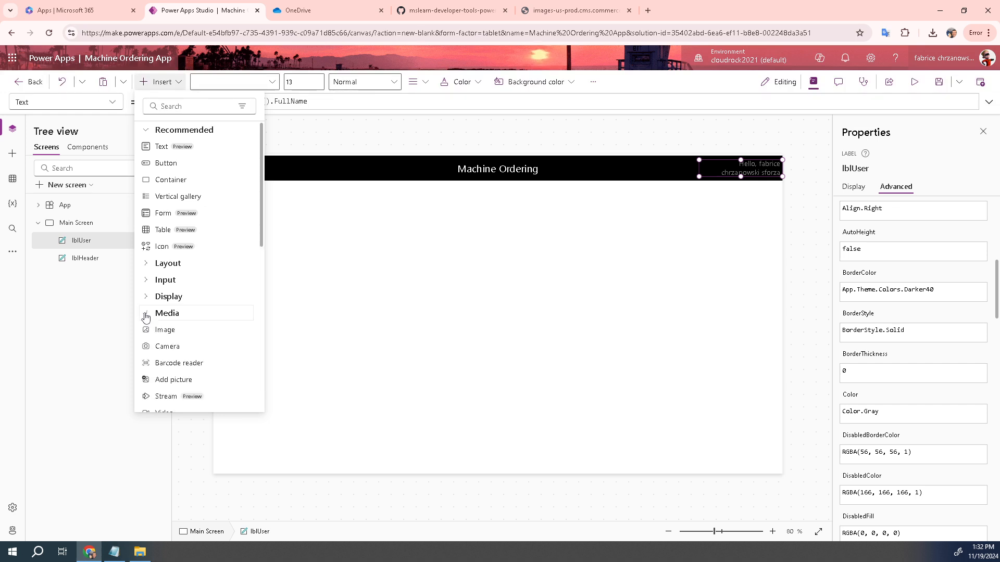
left_click(163, 332)
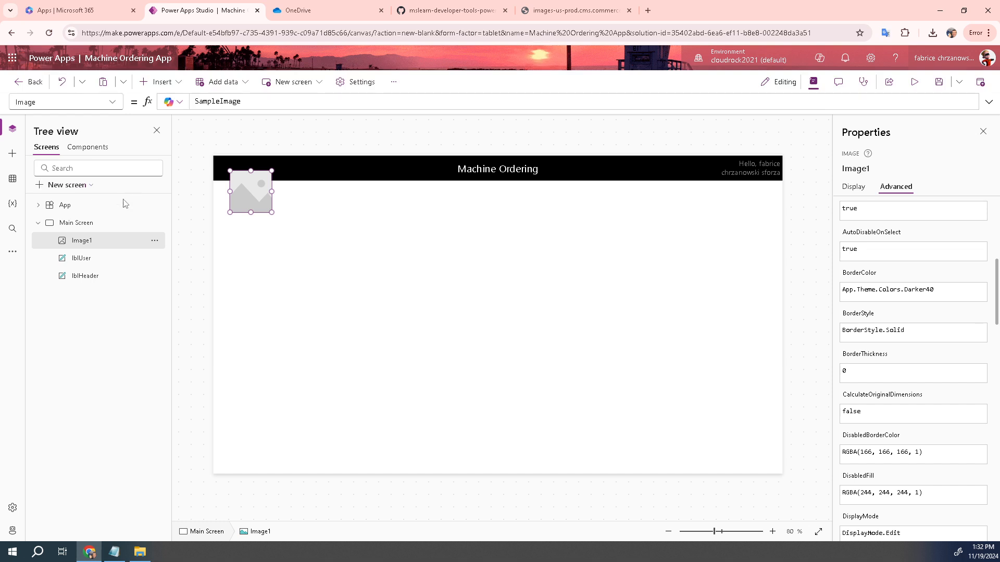
double_click(83, 242)
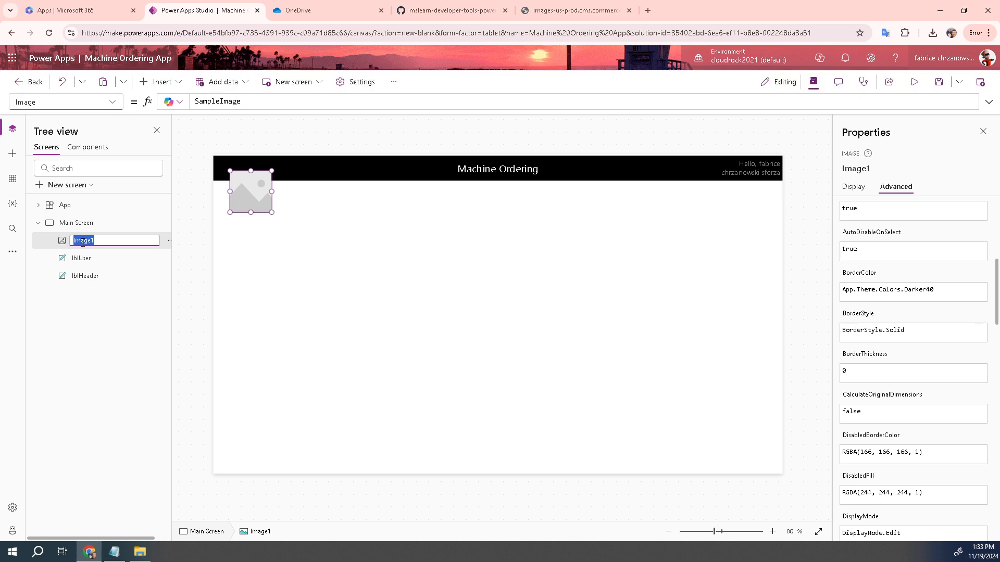
type("imgLogo")
key("Return")
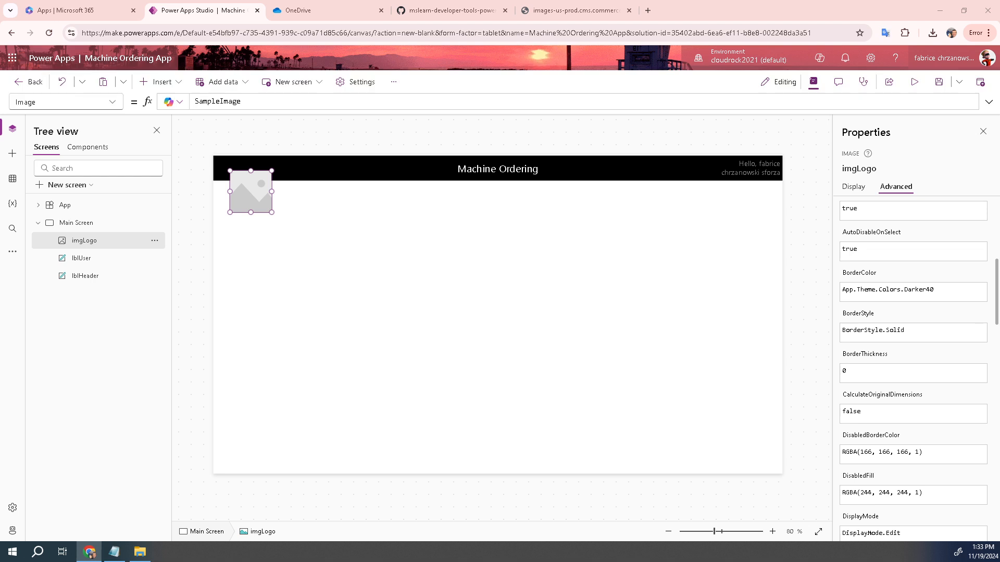
left_click(256, 104)
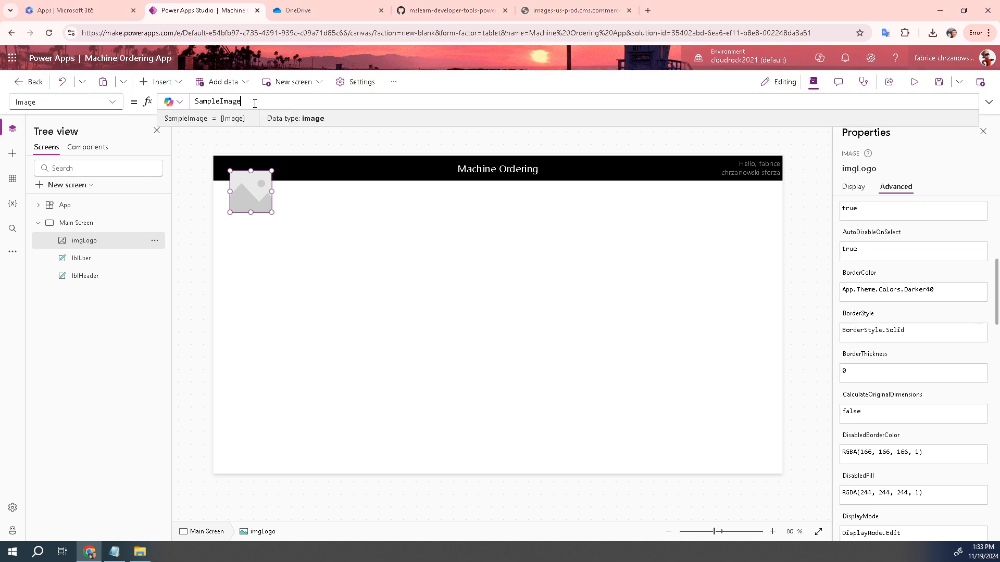
key("BackSpace")
key("BackSpace")
key("BackSpace")
key("BackSpace")
key("BackSpace")
key("BackSpace")
key("BackSpace")
key("BackSpace")
key("BackSpace")
key("BackSpace")
key("BackSpace")
type("\"https://github.com/MicrosoftDocs/mslearn-developer-tools-power-platform/blob/849235704c4f64424e5b9aef8f15520211f8d155/in-a-day/images/ContosoLogo.png?raw=true\"")
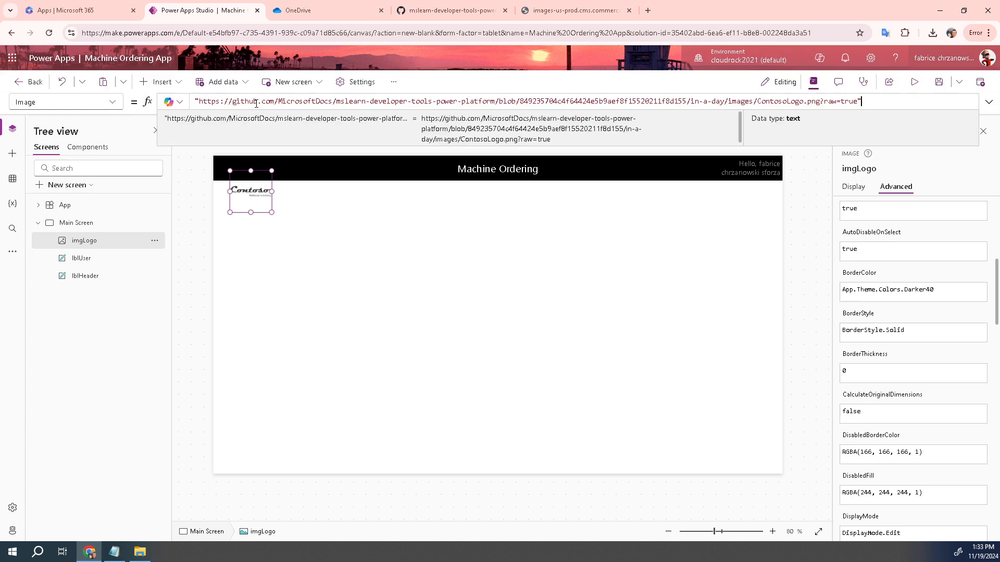
left_click(195, 212)
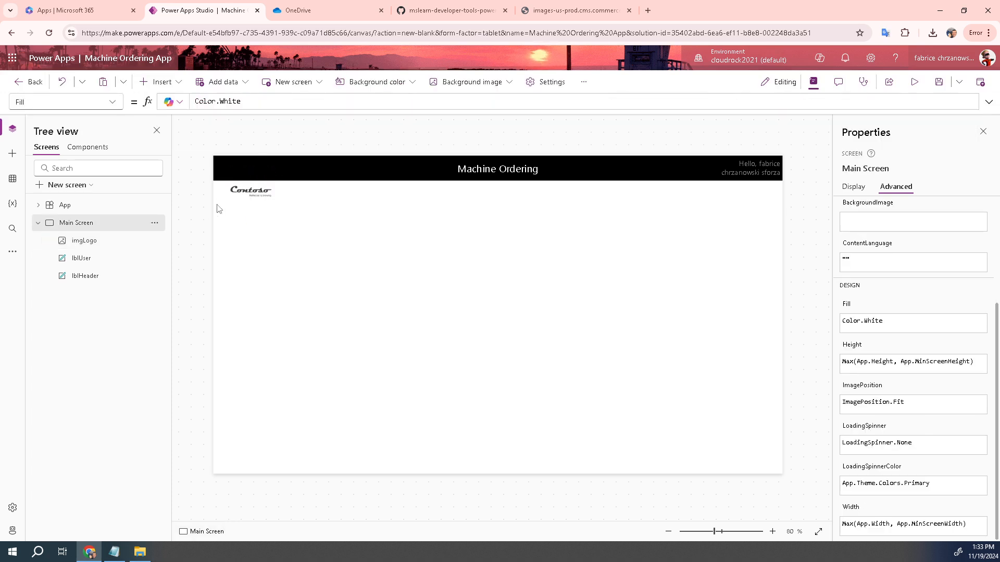
Set the X property of imgLogo to 0 and deselect the image.
left_click(252, 194)
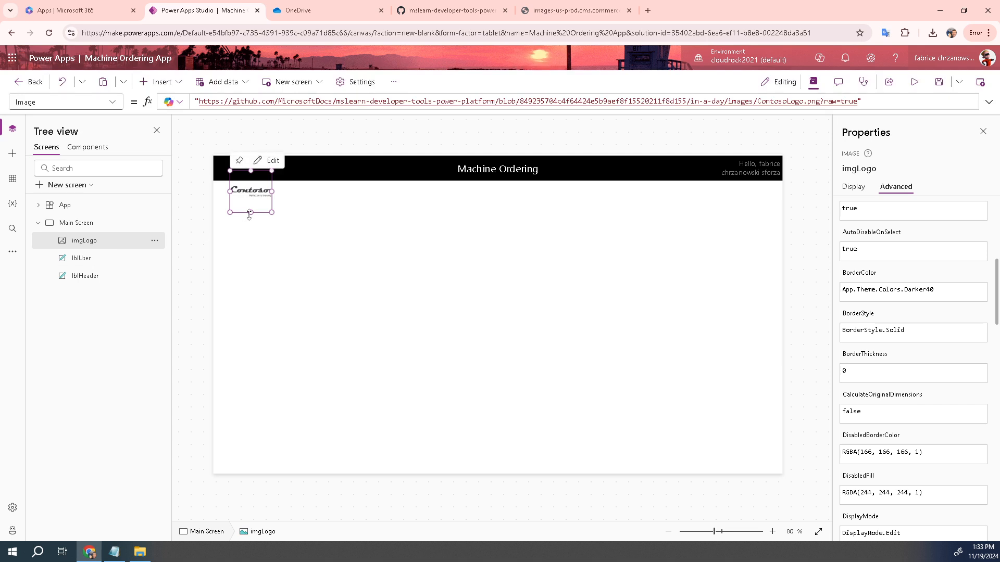
left_click(113, 108)
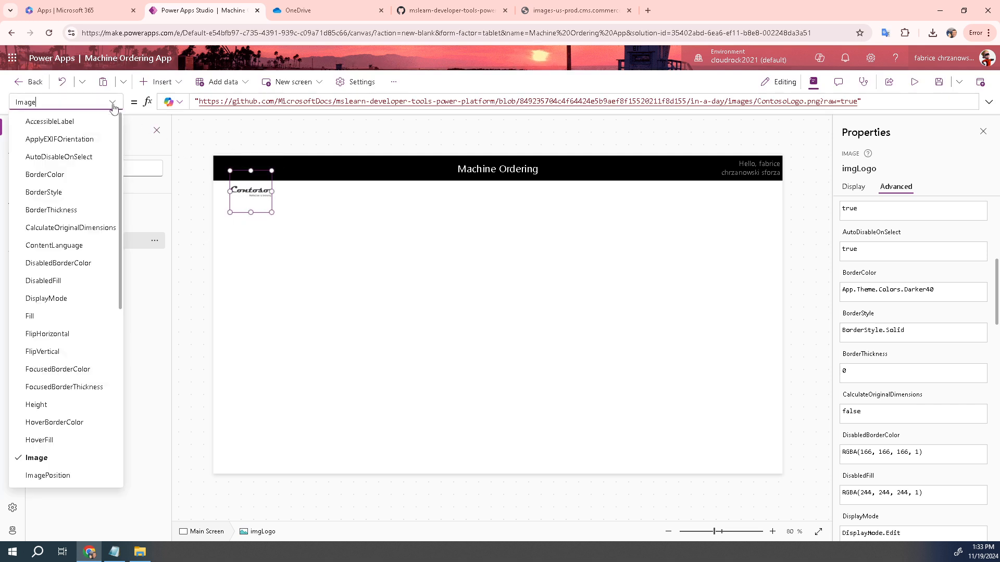
scroll(83, 296, "down", 5)
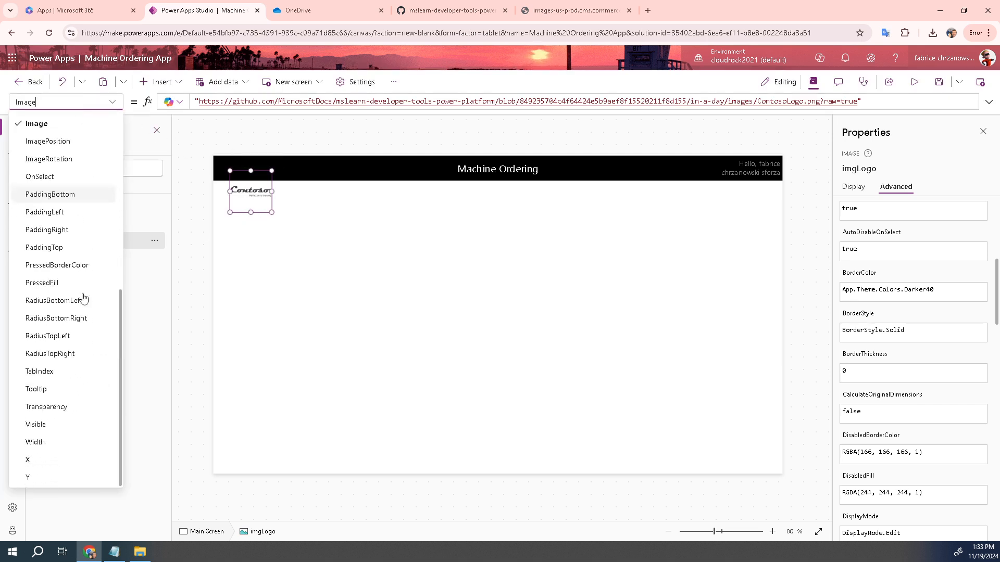
left_click(46, 460)
left_click(214, 100)
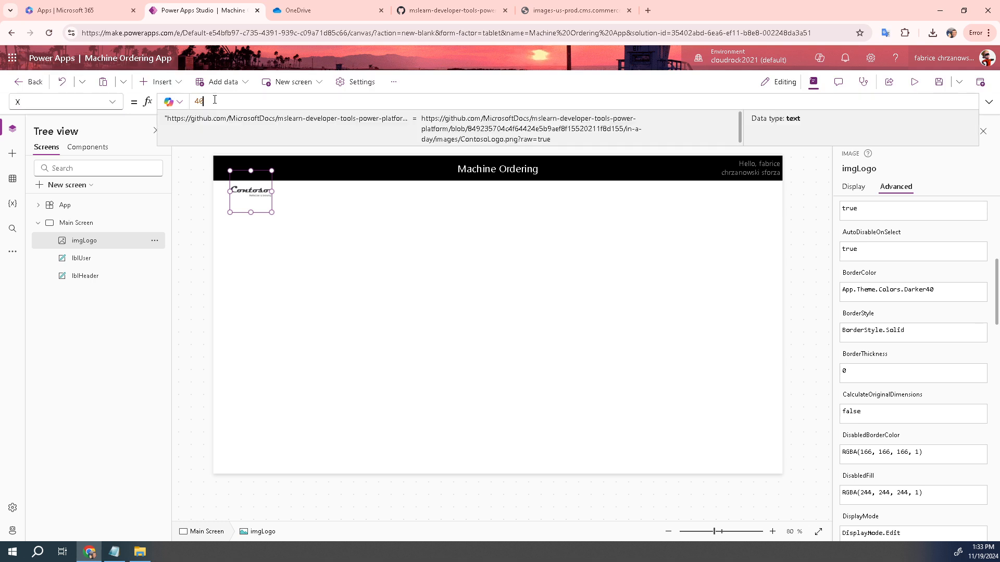
key("BackSpace")
key("BackSpace")
type("0")
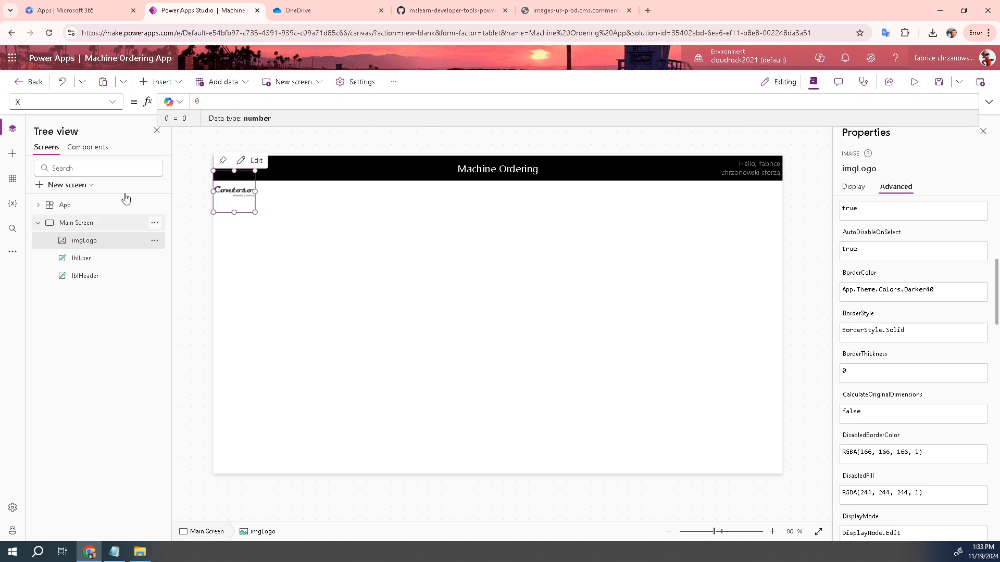
left_click(228, 263)
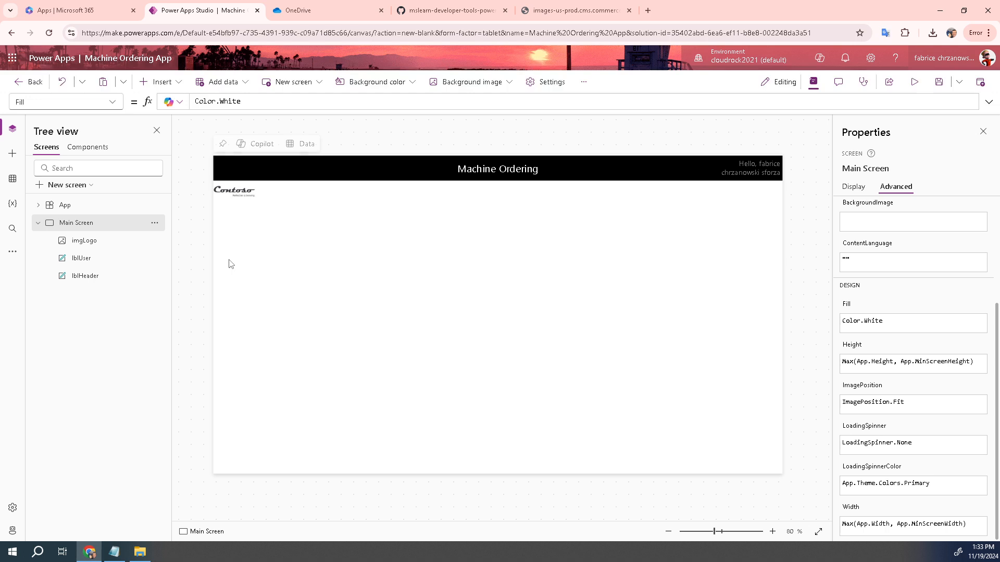
Set the Y property of imgLogo to 0 and deselect the image.
left_click(242, 199)
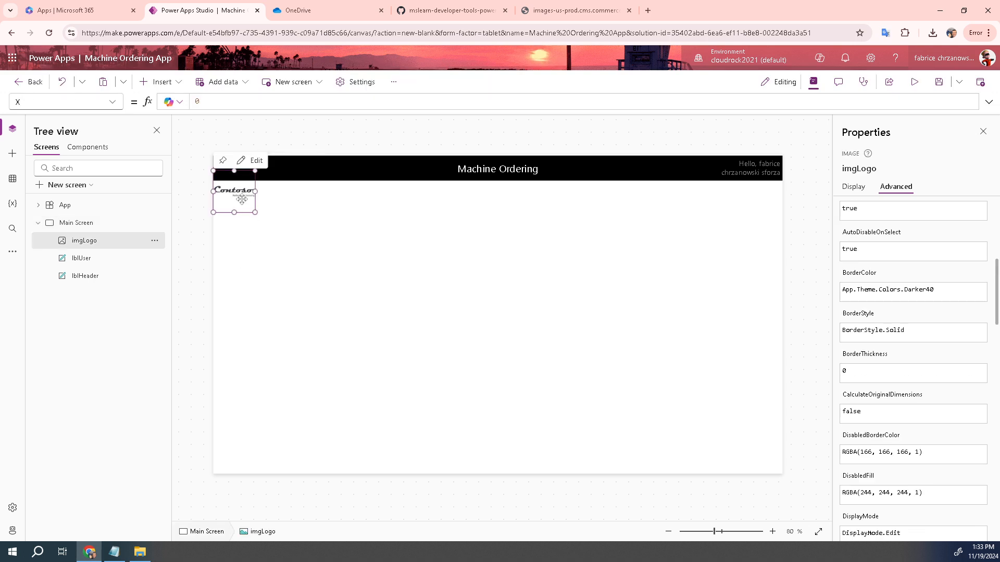
left_click(117, 107)
scroll(62, 398, "down", 1)
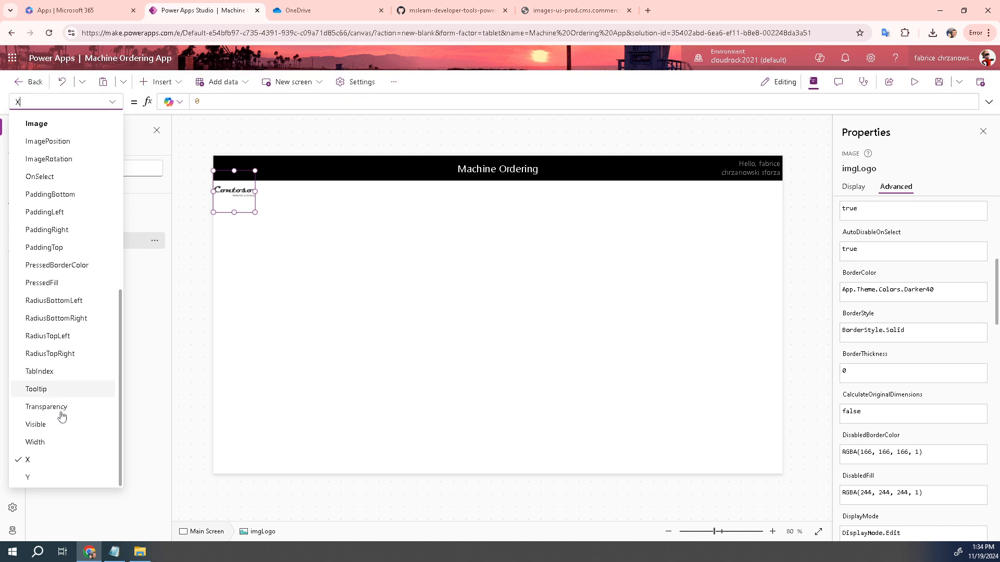
left_click(39, 481)
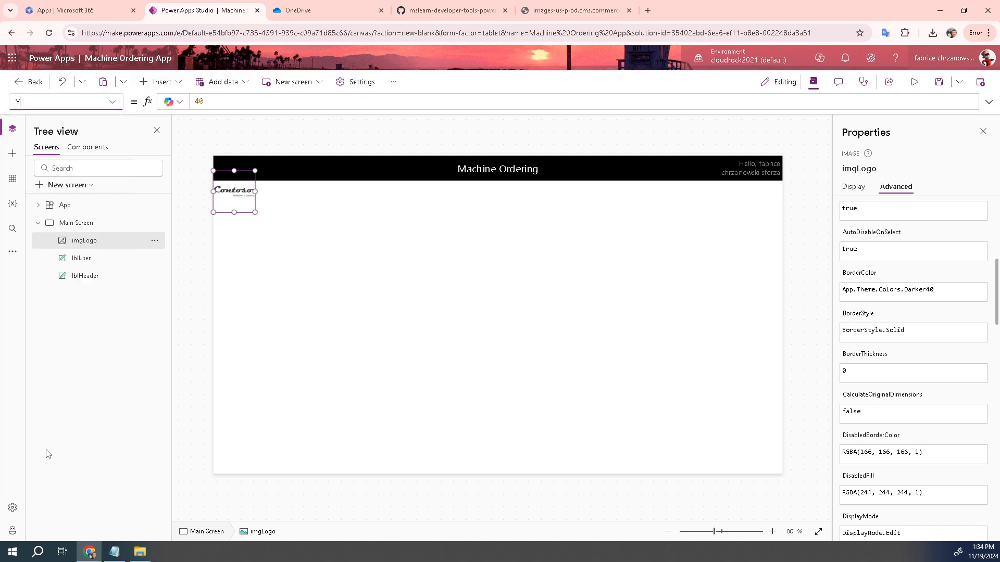
double_click(232, 100)
type("0")
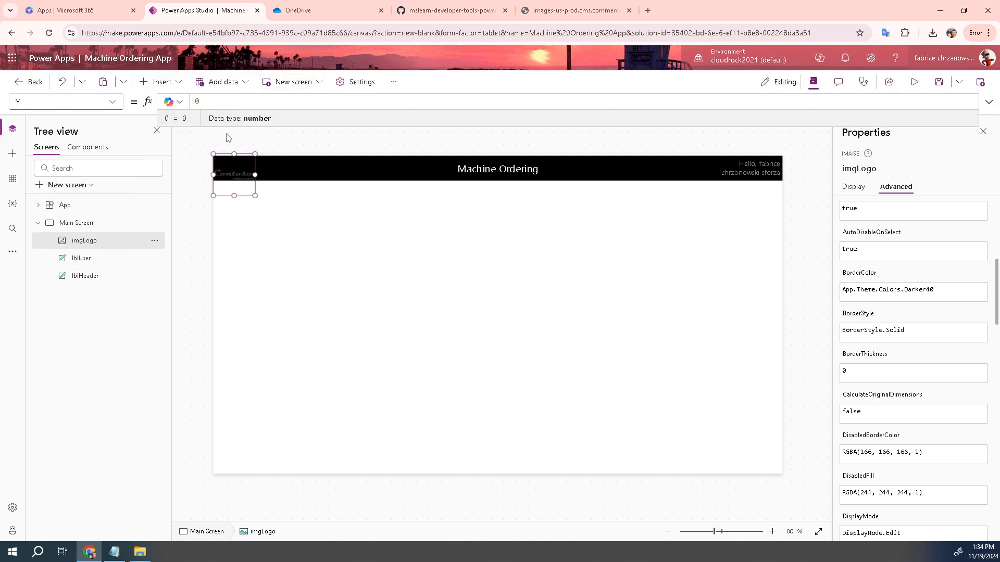
left_click(228, 151)
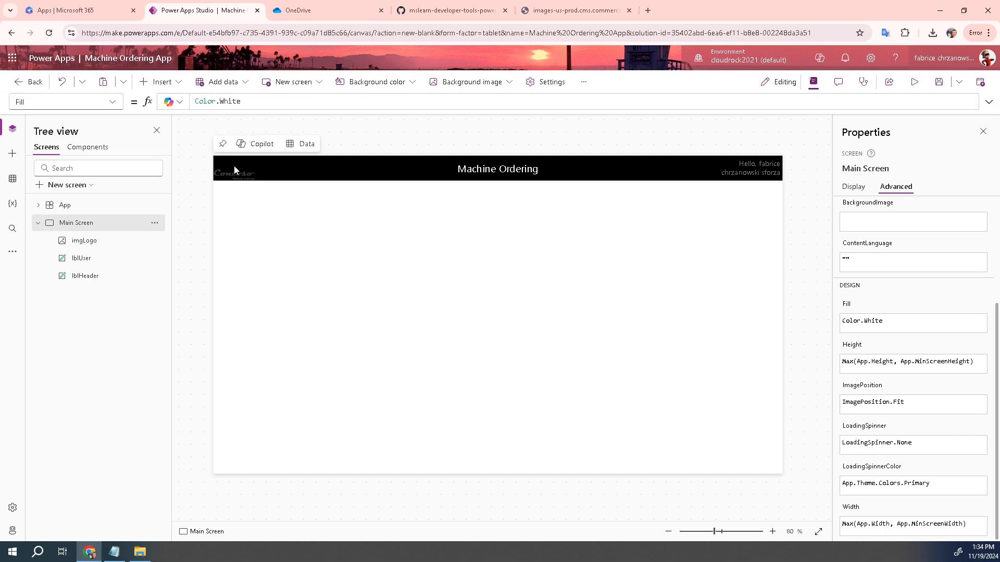
Set the Height property of imgLogo to 60.
left_click(93, 242)
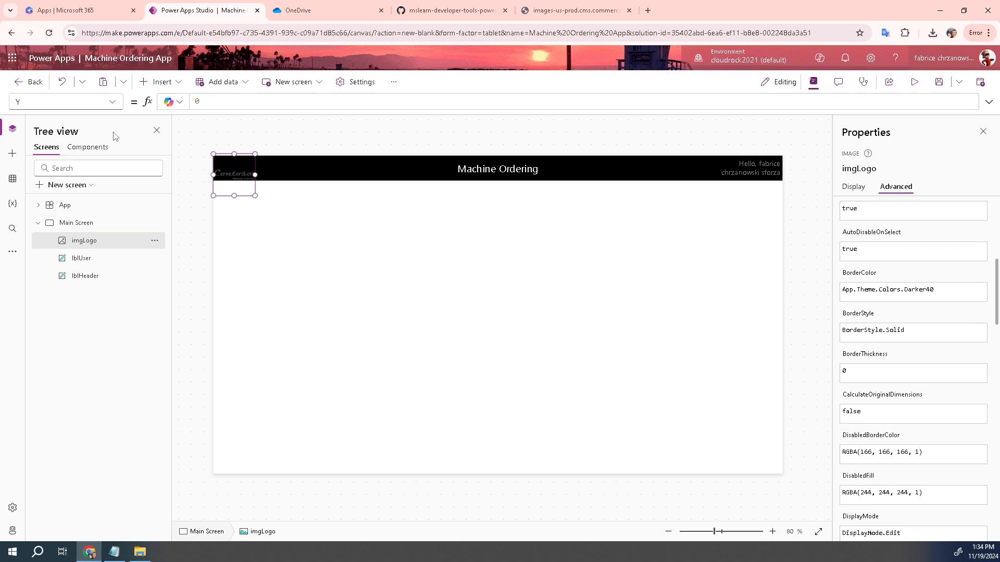
left_click(114, 103)
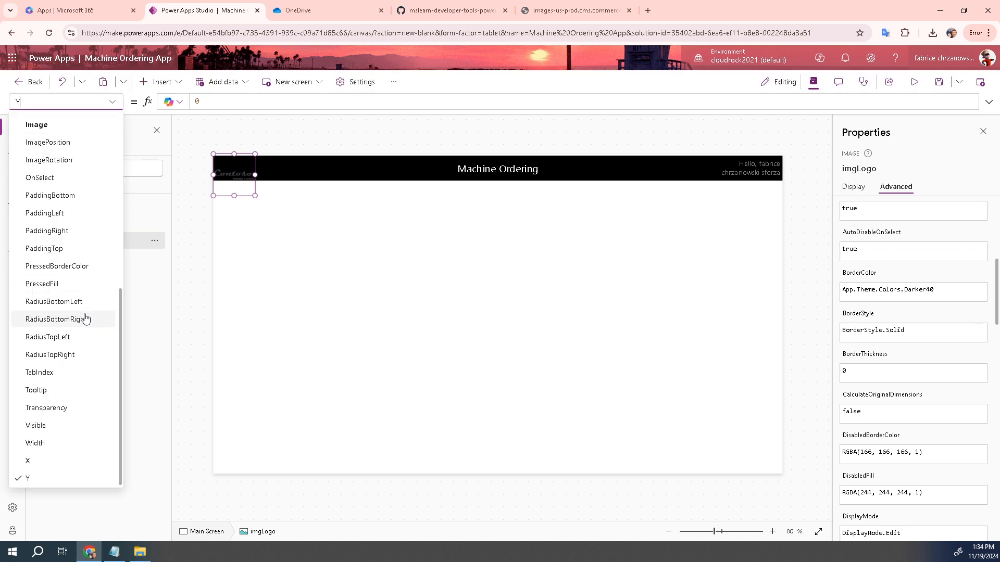
scroll(86, 327, "up", 4)
scroll(82, 292, "up", 1)
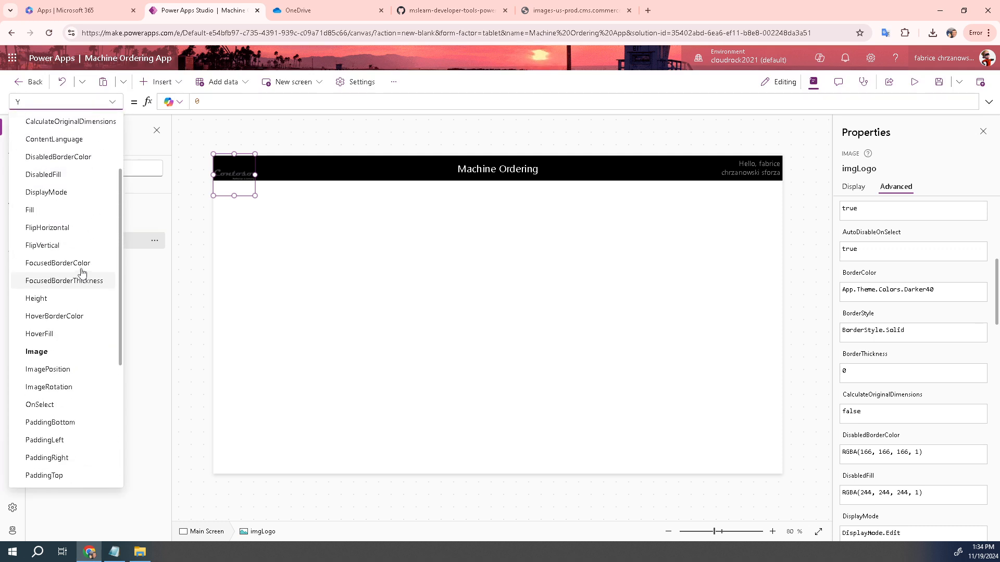
left_click(59, 300)
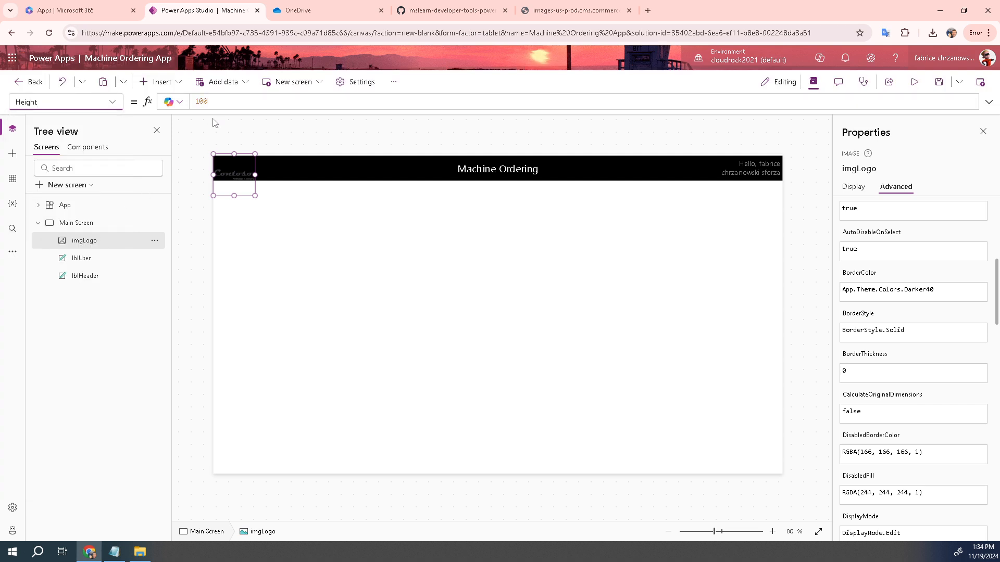
left_click(216, 101)
key("BackSpace")
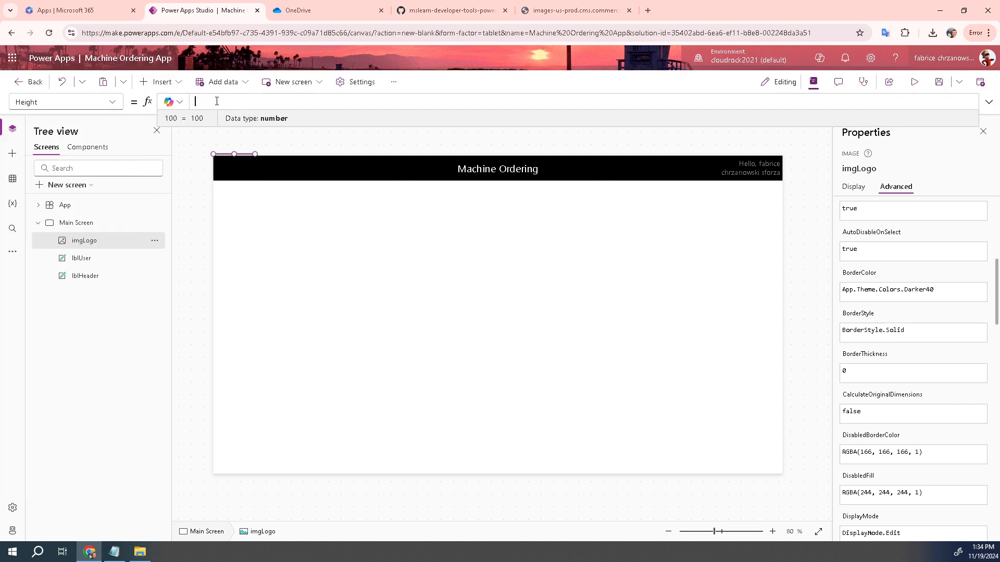
type("60")
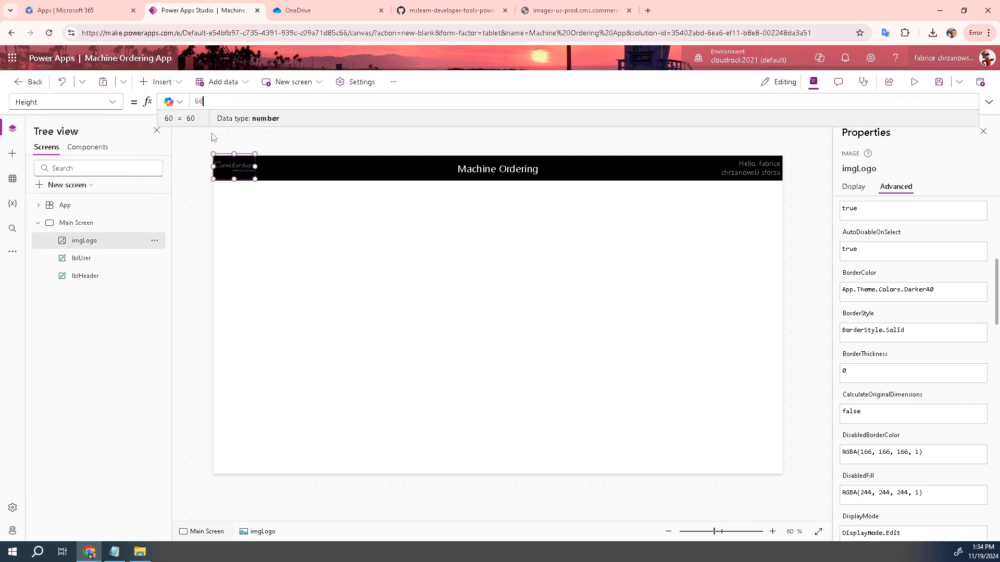
left_click(230, 167)
left_click(231, 168)
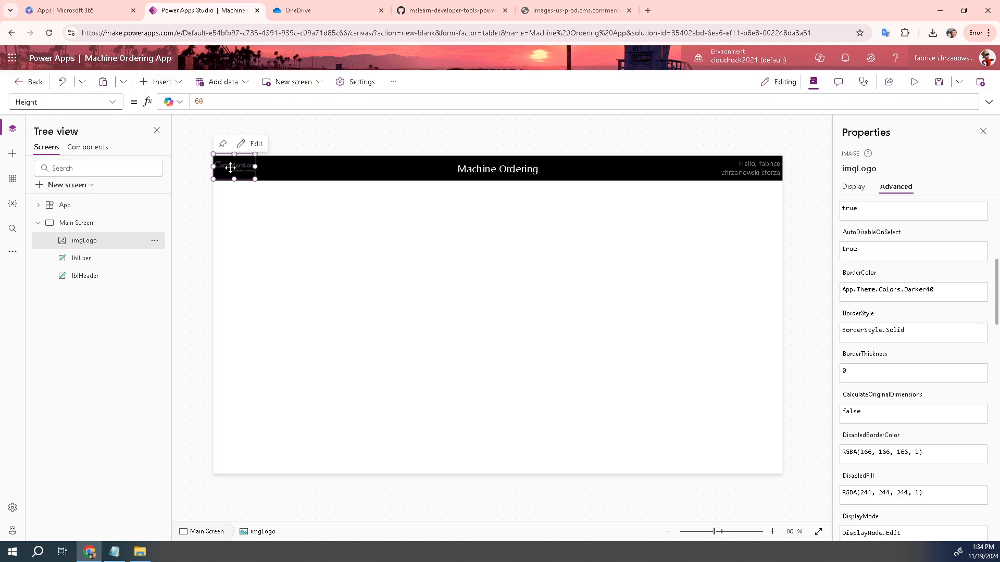
Set the Width property of imgLogo to 200 and deselect the image.
left_click(112, 102)
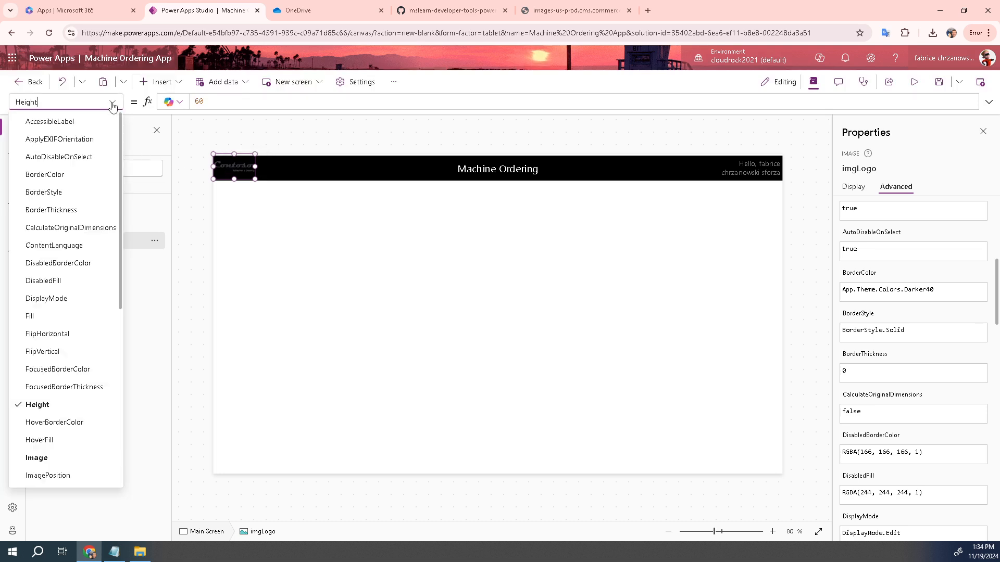
scroll(59, 260, "down", 4)
scroll(57, 260, "down", 3)
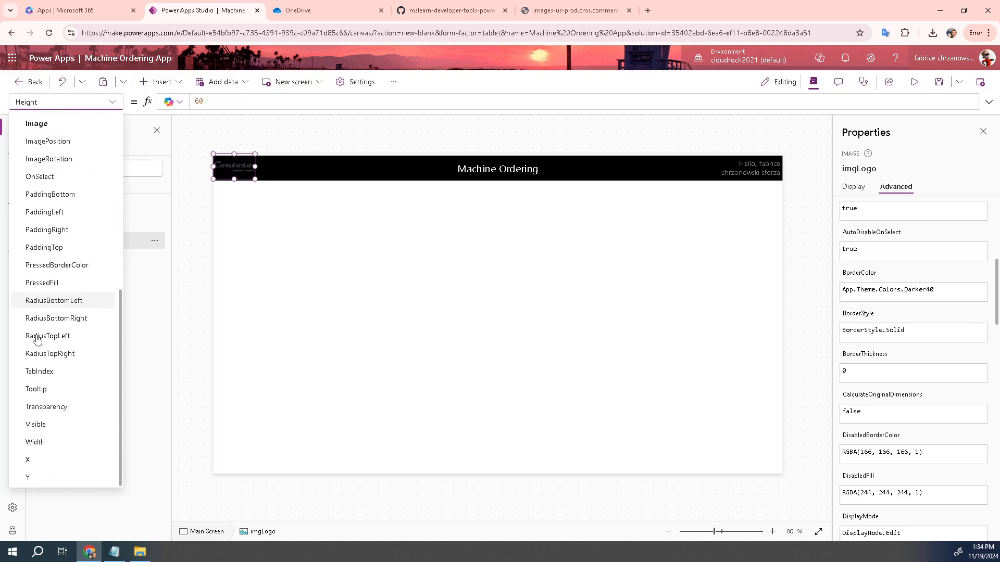
left_click(39, 442)
left_click(226, 100)
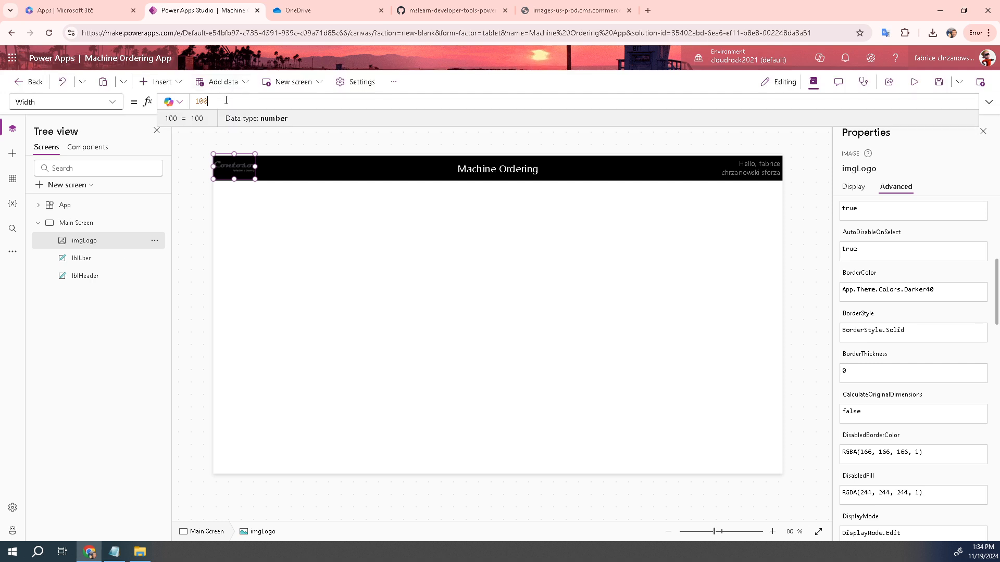
key("ctrl+a")
key("BackSpace")
type("200")
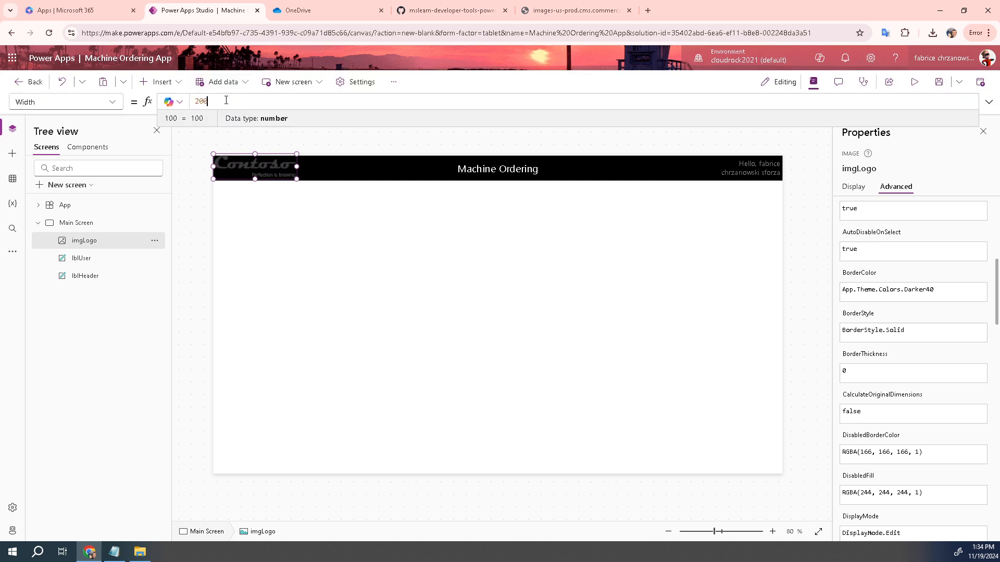
left_click(197, 157)
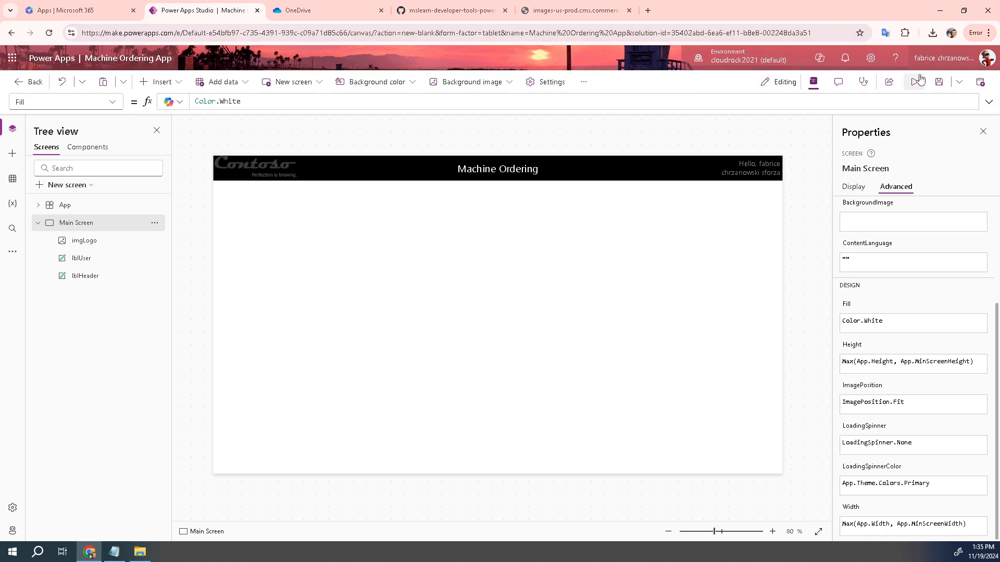
Recheck the app for formula errors with the App checker and save the app.
left_click(866, 87)
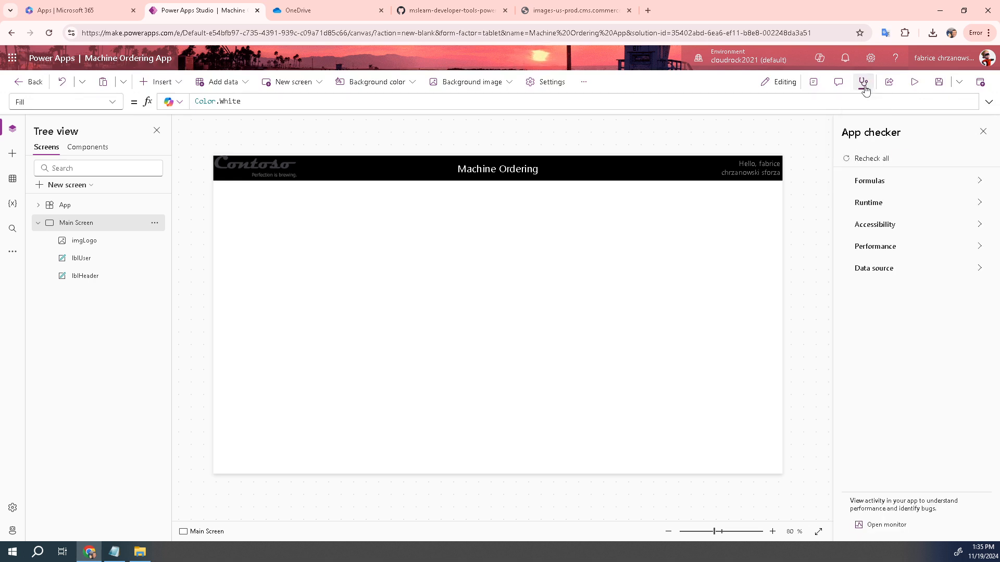
left_click(869, 160)
left_click(978, 181)
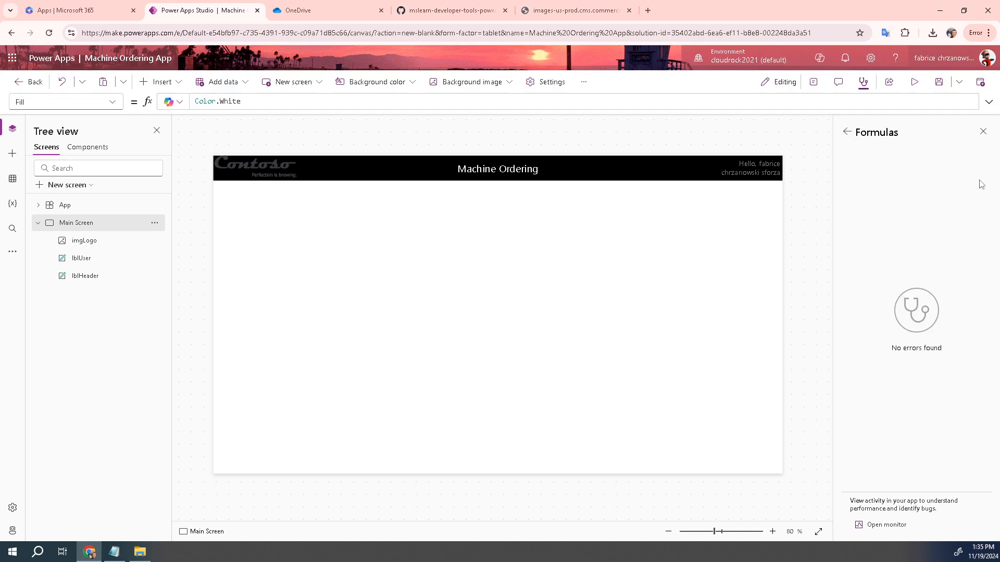
left_click(847, 131)
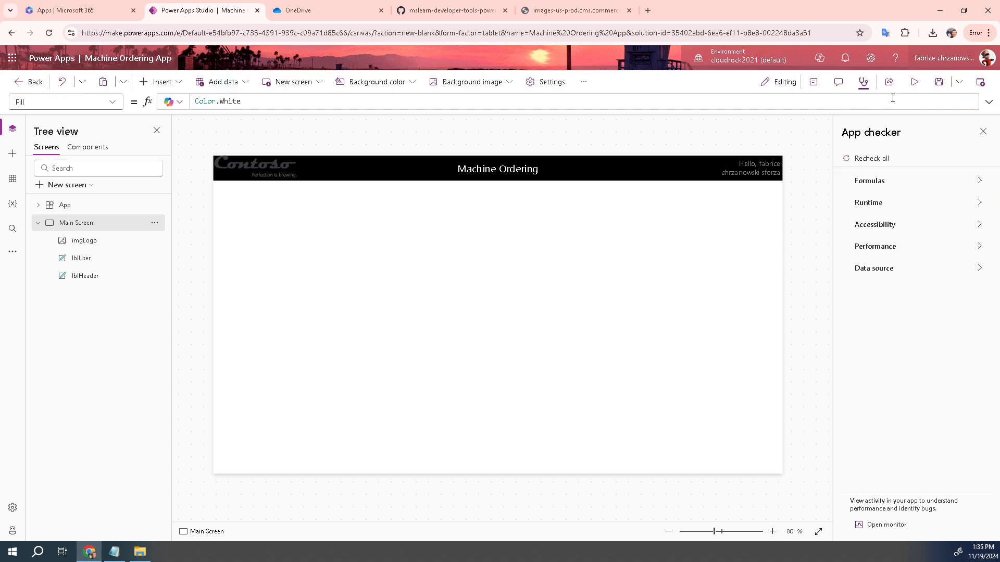
left_click(939, 82)
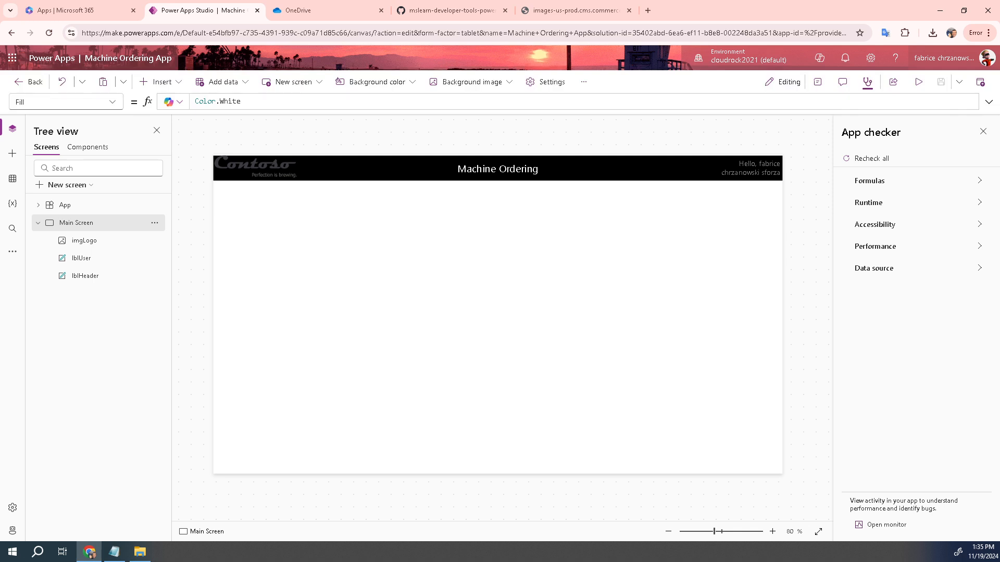
left_click(983, 132)
Set the app's icon background fill to black (#000000) in the general app settings.
left_click(547, 82)
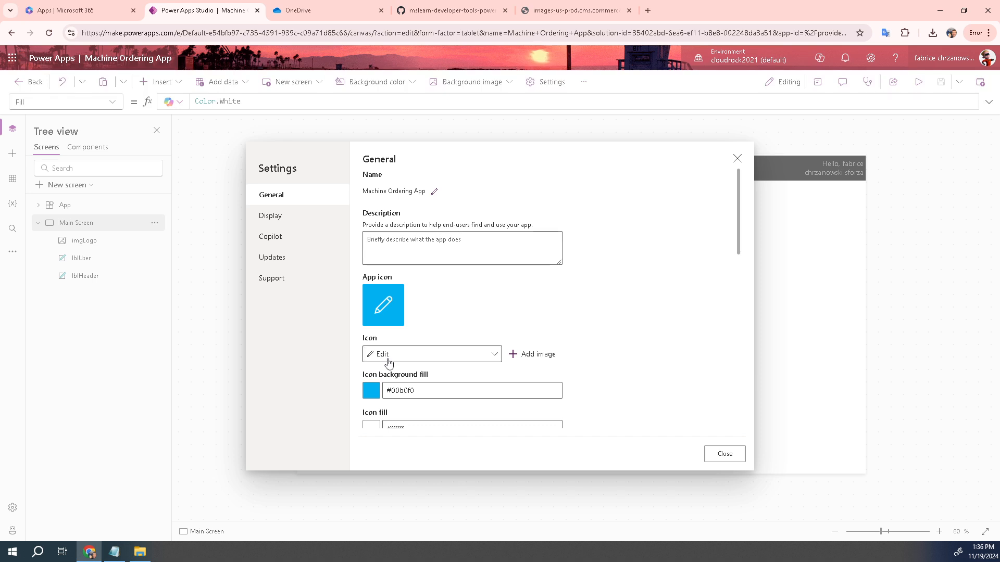
triple_click(448, 388)
type("#0000bb")
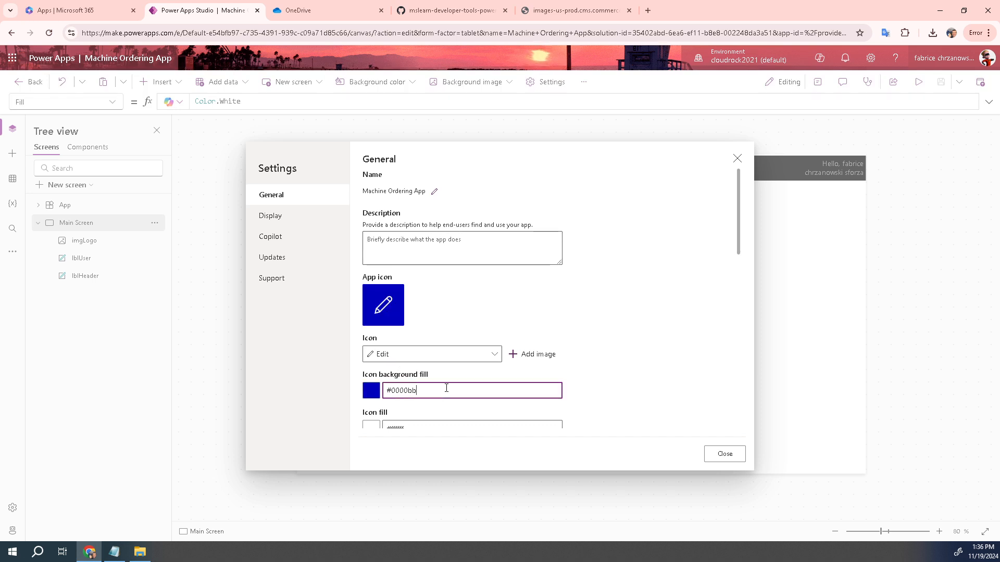
key("BackSpace")
key("BackSpace")
key("BackSpace")
key("BackSpace")
key("BackSpace")
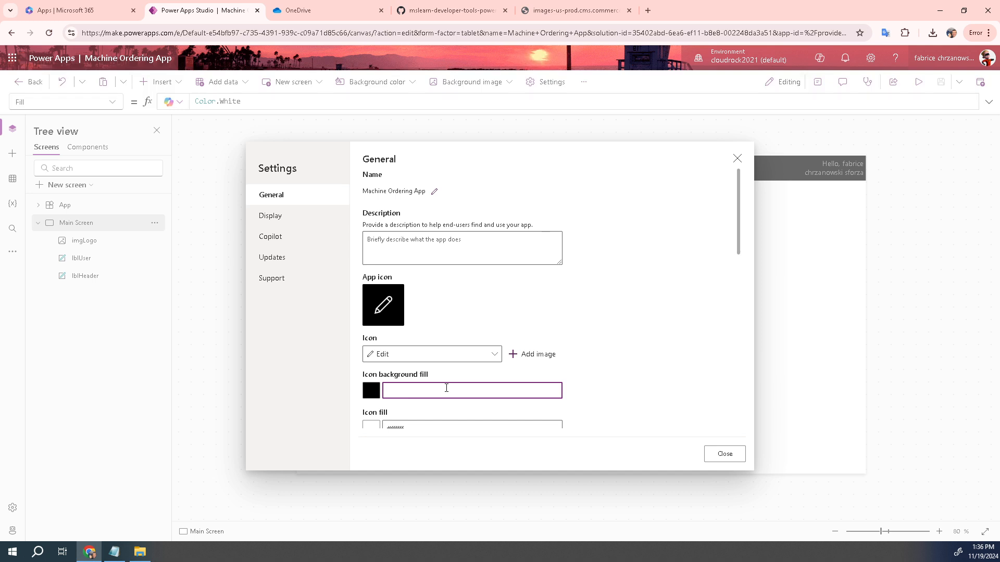
type("black")
left_click(498, 311)
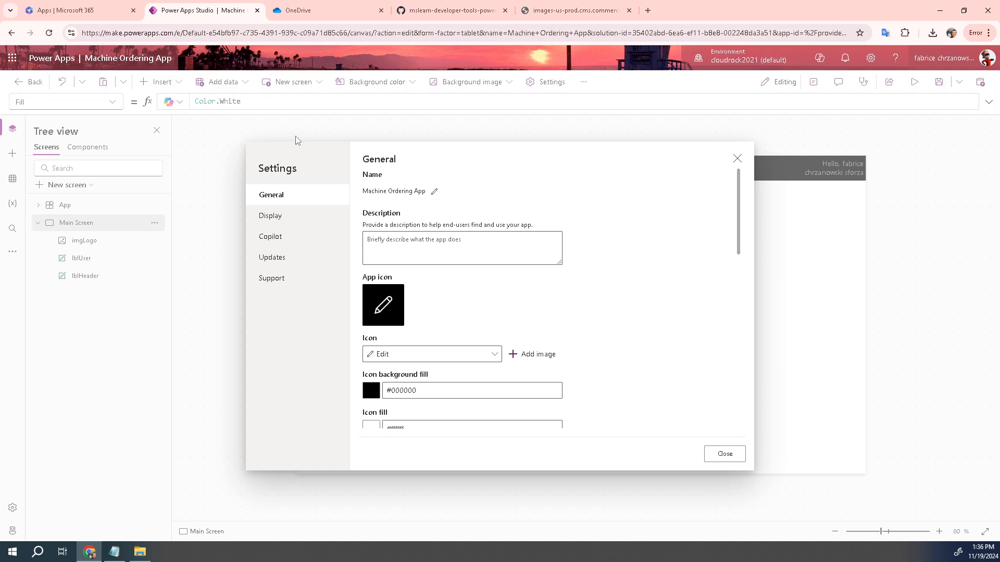
Check the app's Display settings for orientation and size, close the settings and save the app.
left_click(279, 216)
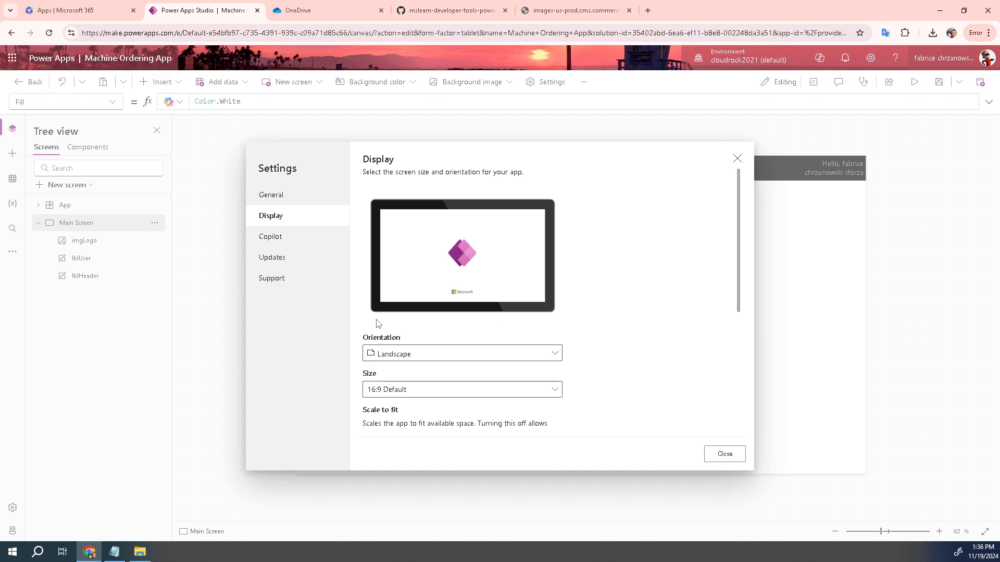
left_click(724, 453)
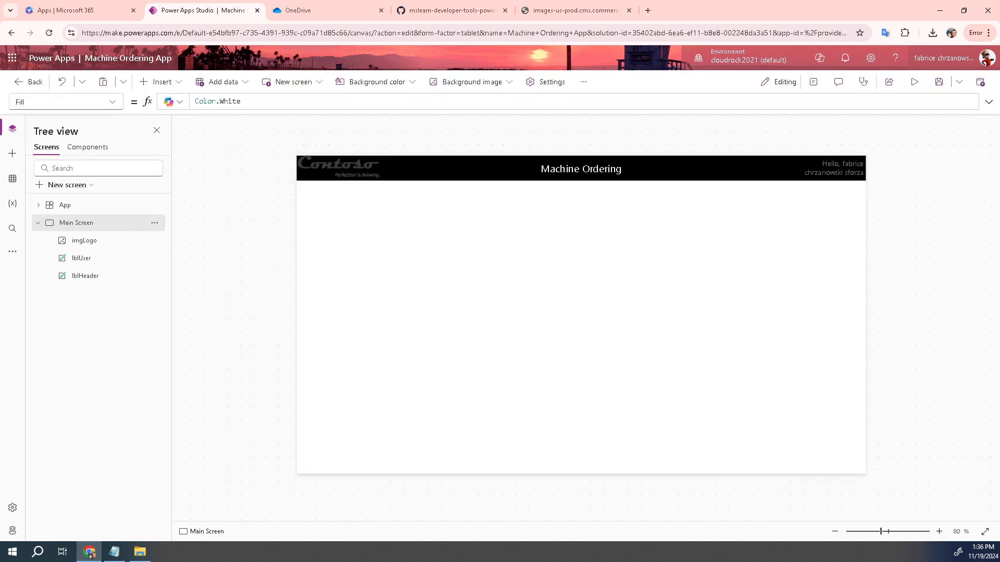
left_click(940, 83)
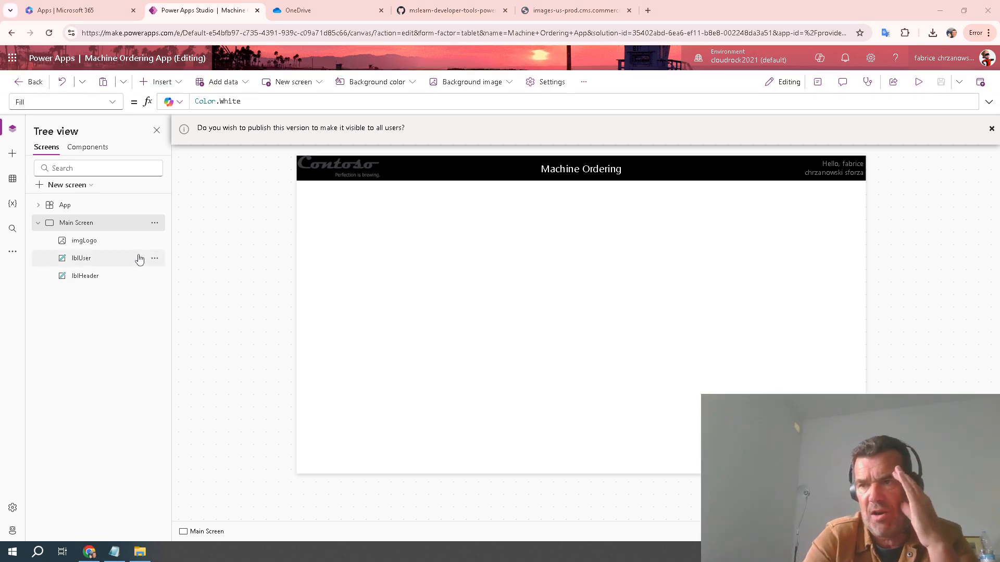
Review the properties of lblHeader, lblUser and imgLogo on Main Screen.
left_click(81, 223)
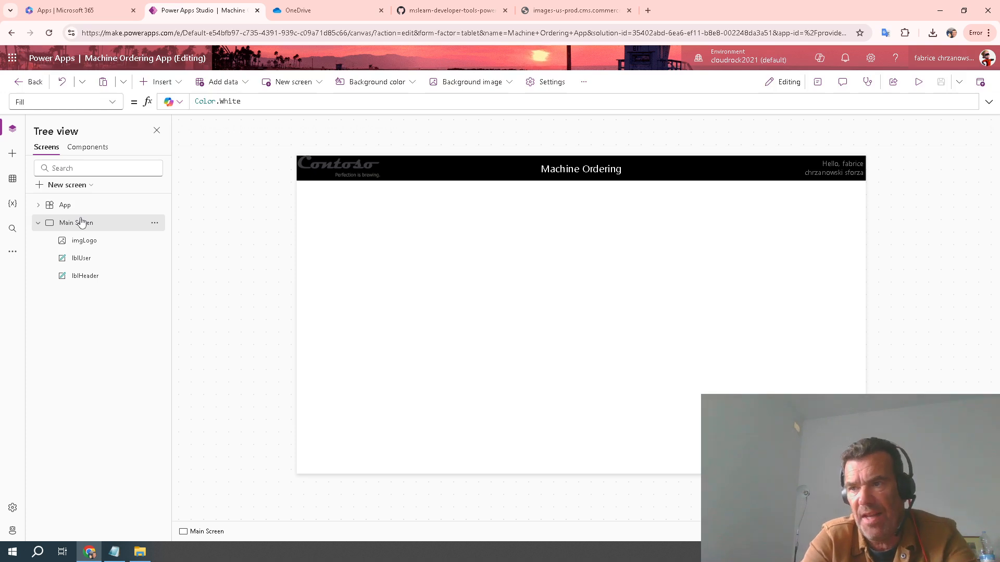
left_click(86, 277)
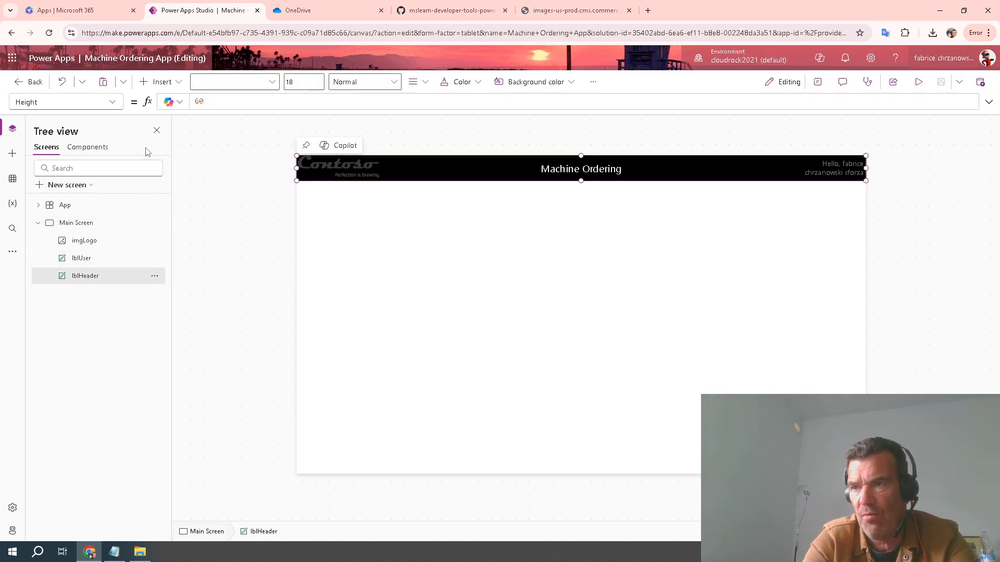
left_click(817, 84)
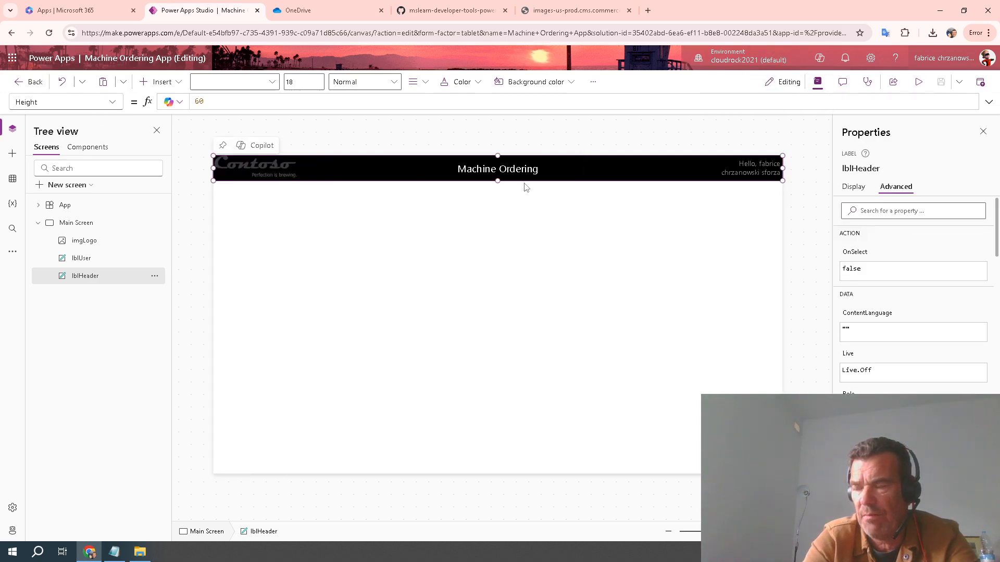
left_click(83, 259)
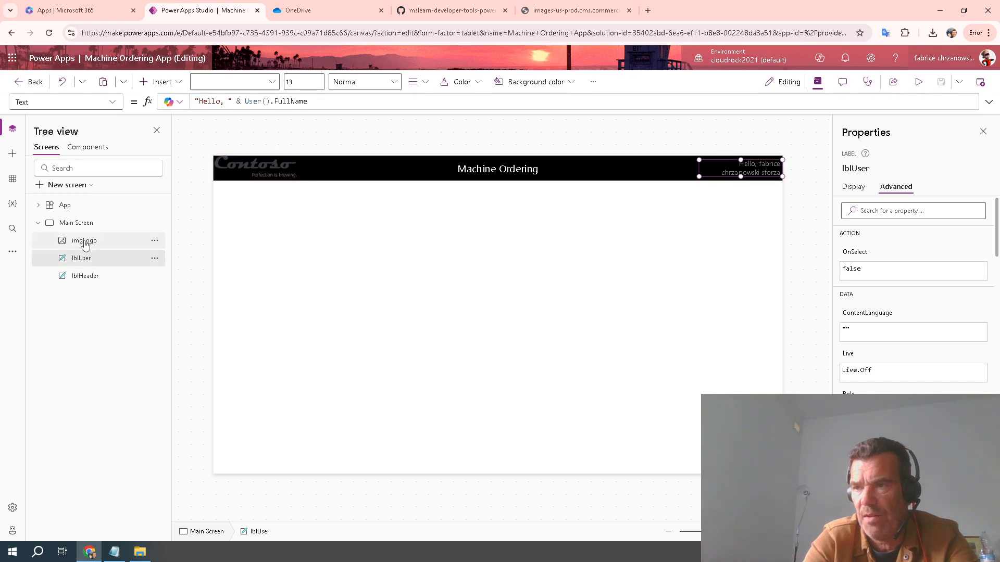
left_click(90, 276)
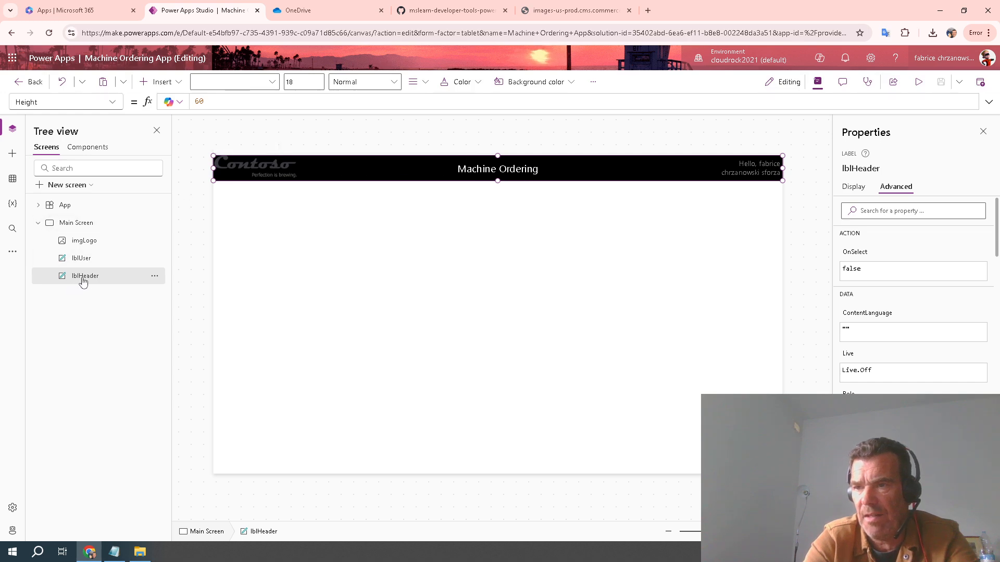
left_click(86, 244)
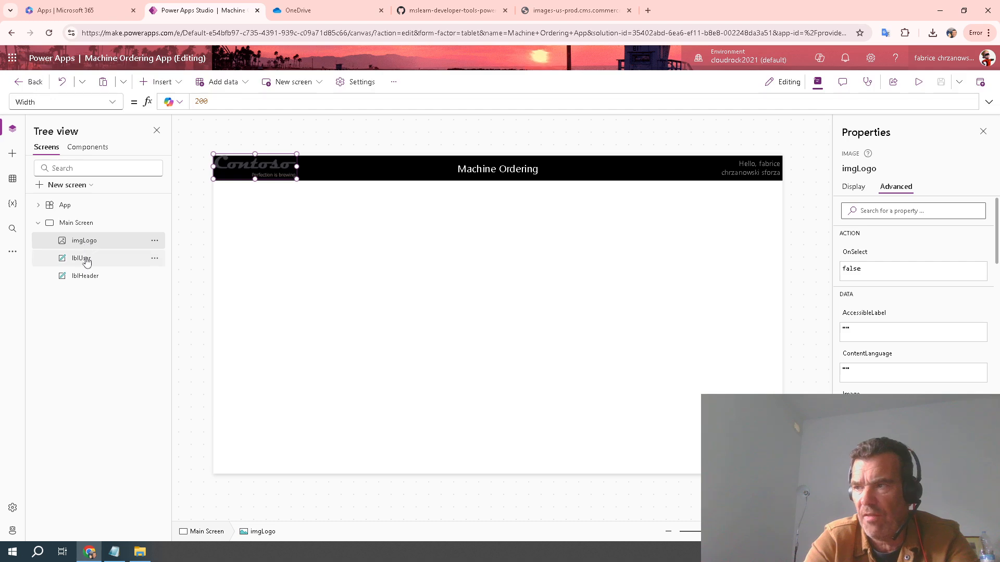
left_click(84, 258)
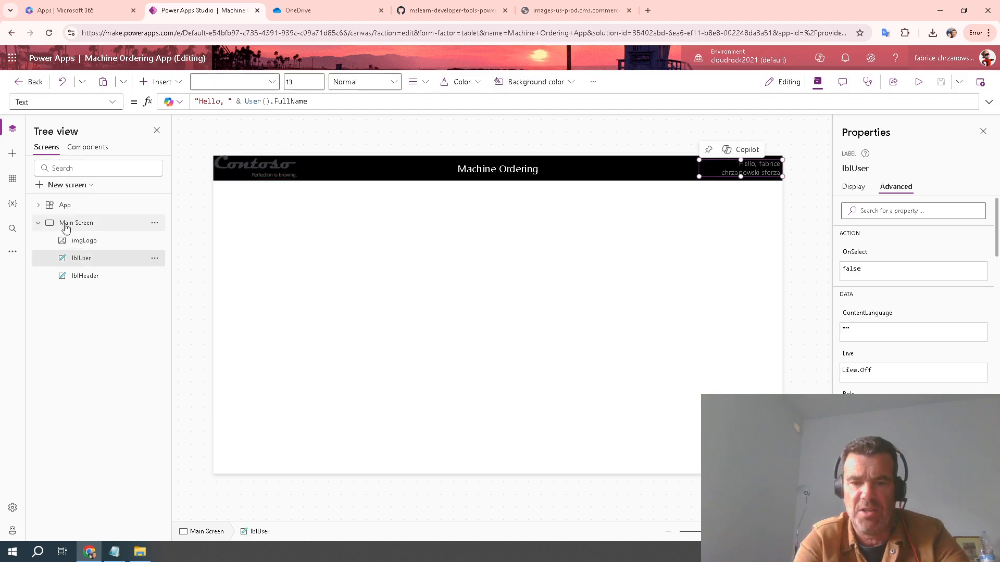